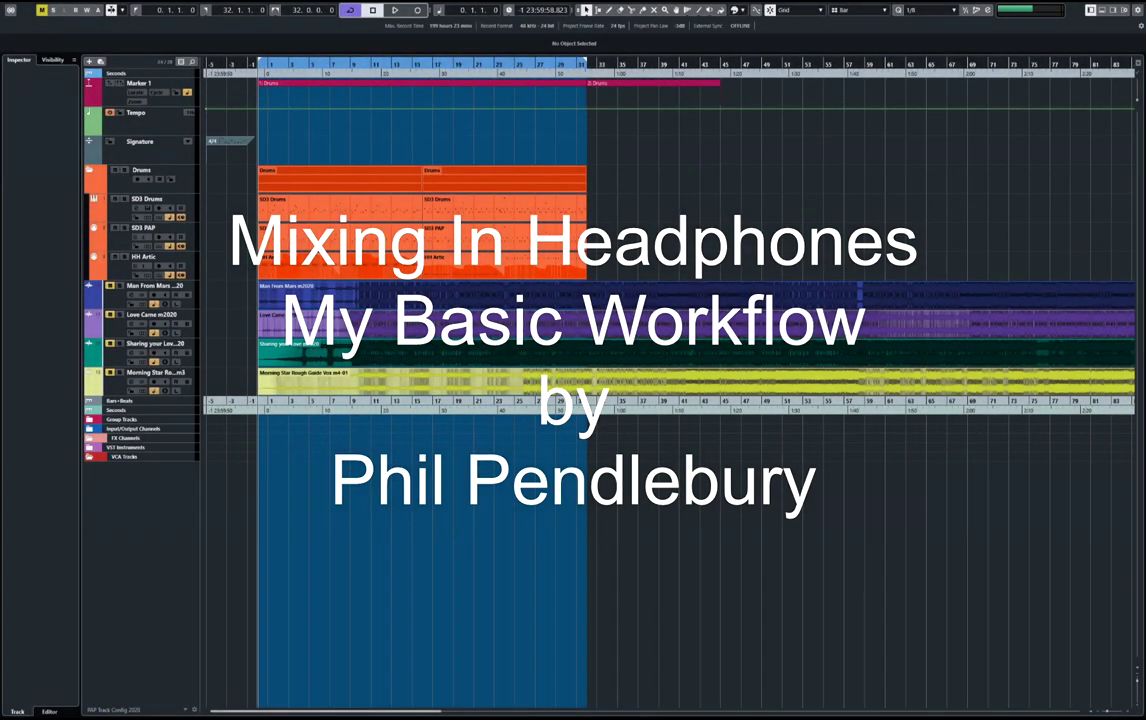
# Focus the project window holding the Drums folder and reference song tracks
pyautogui.click(660, 521)
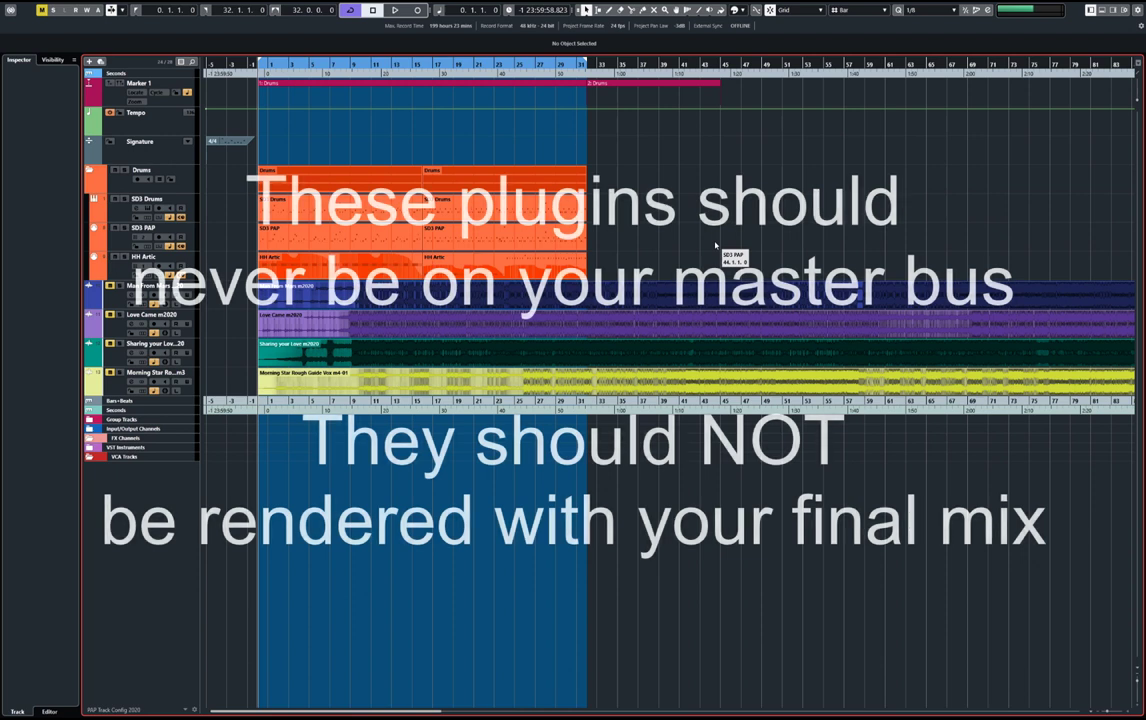
pyautogui.press('F3')
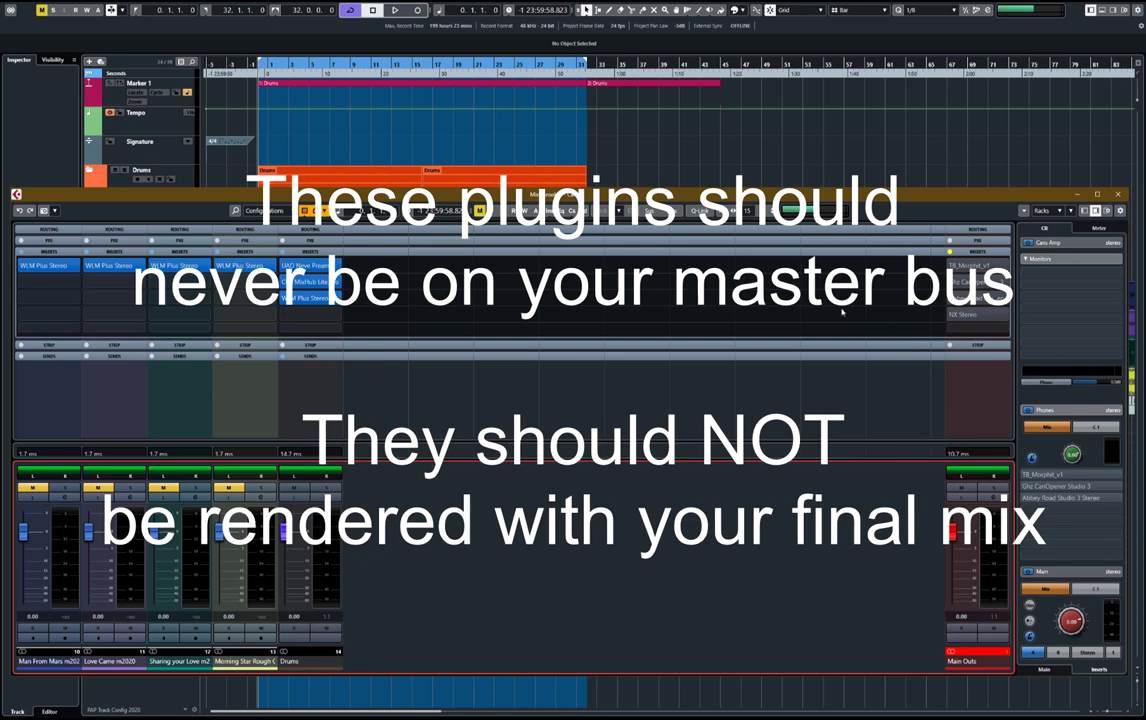
pyautogui.moveTo(530, 193); pyautogui.dragTo(530, 177)
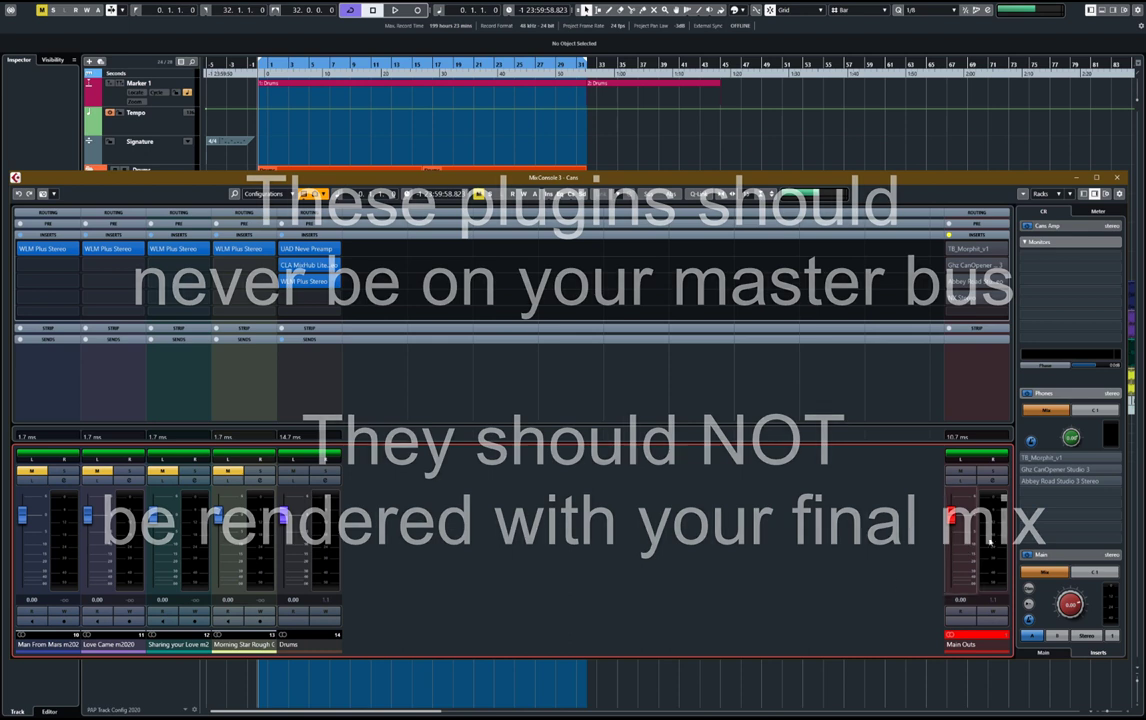
pyautogui.click(1060, 457)
pyautogui.click(1069, 470)
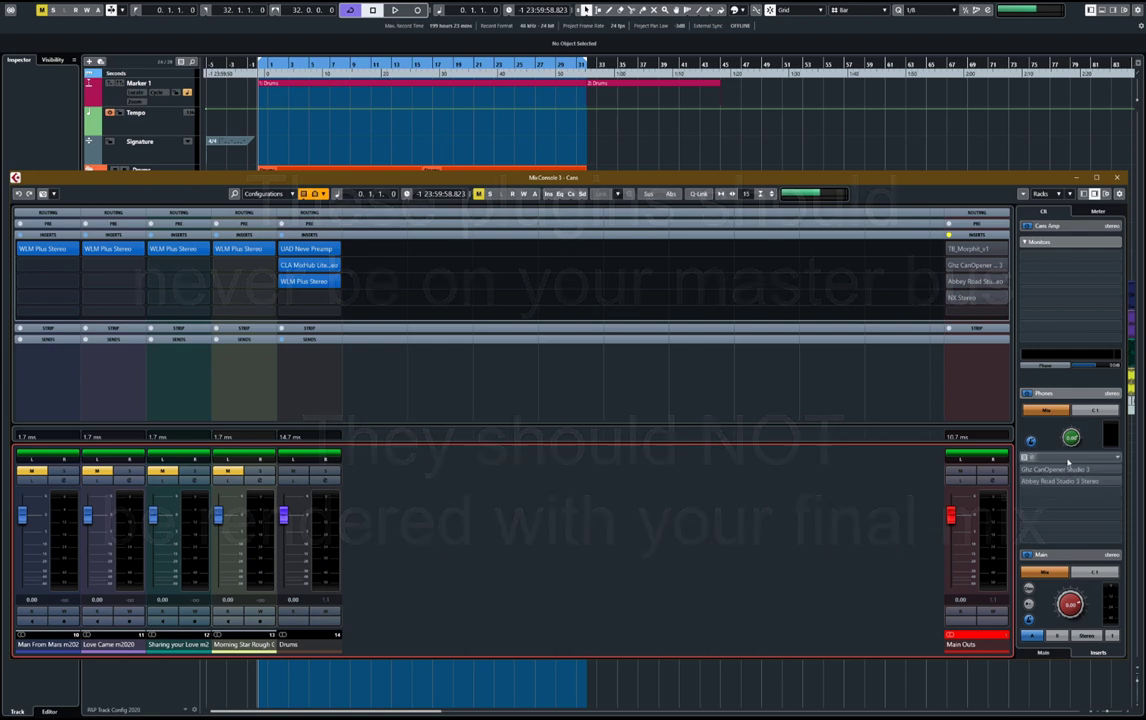
pyautogui.hotkey('ctrl', 'z')
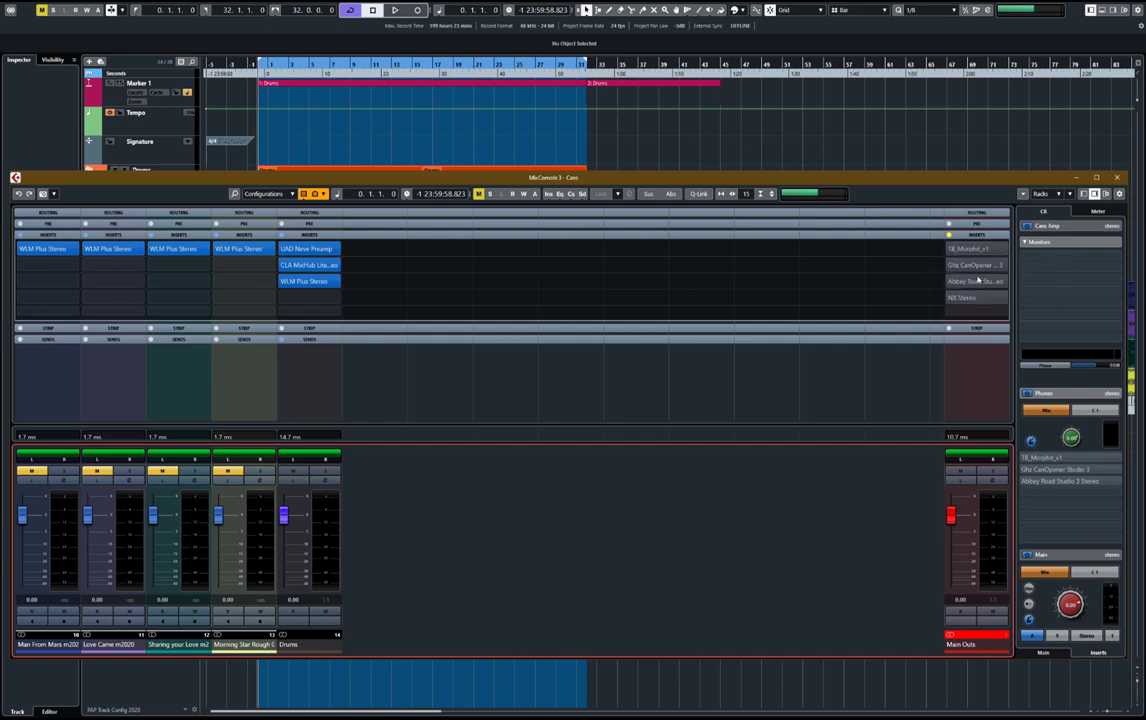
pyautogui.moveTo(1080, 501); pyautogui.dragTo(1078, 490)
pyautogui.click(1065, 466)
pyautogui.click(958, 472)
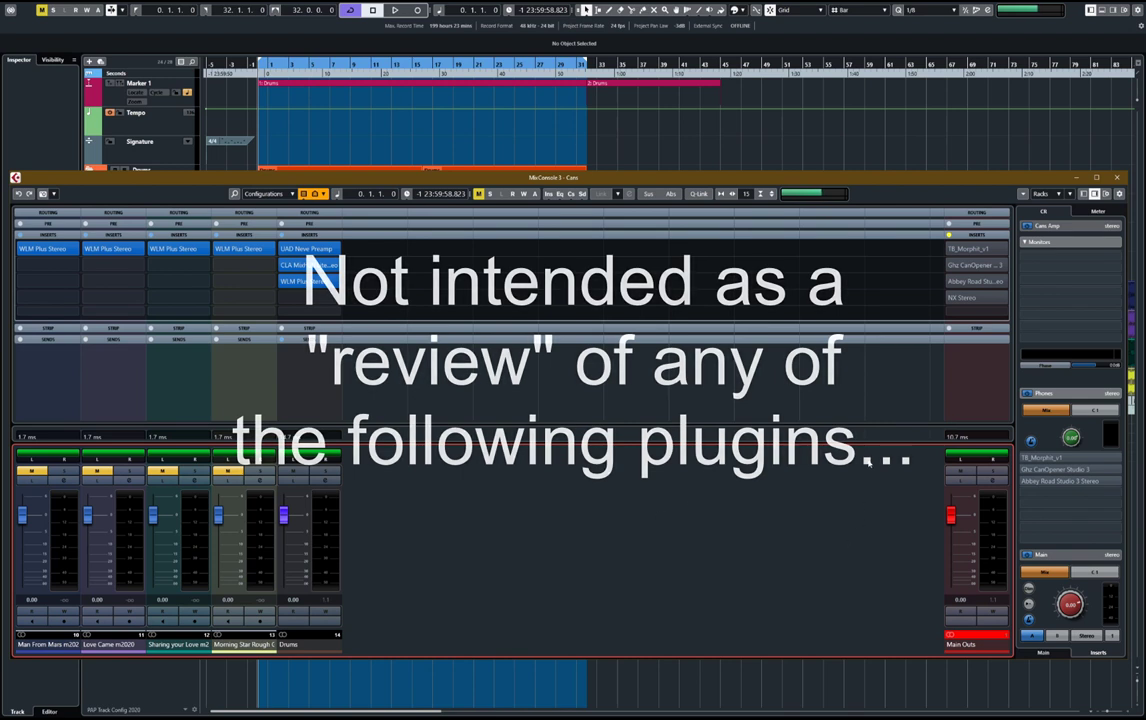
# Open Morphit on Main Outs, position its window over the mixer, and start playback
pyautogui.click(958, 249)
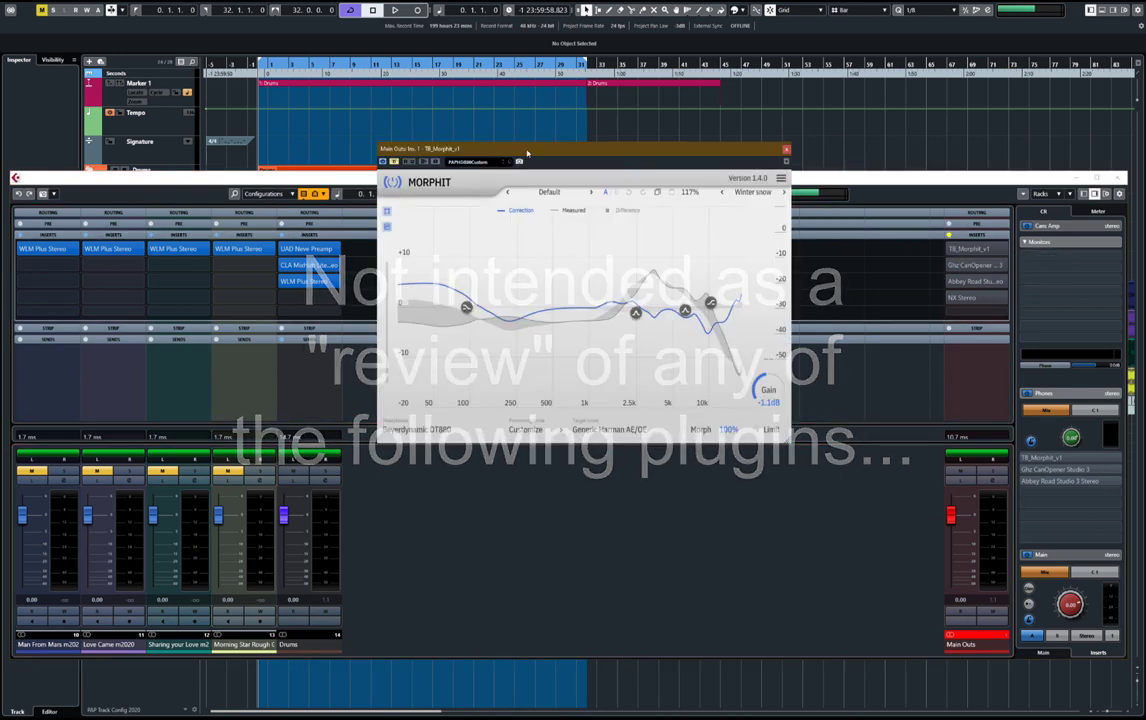
pyautogui.moveTo(527, 152); pyautogui.dragTo(502, 248)
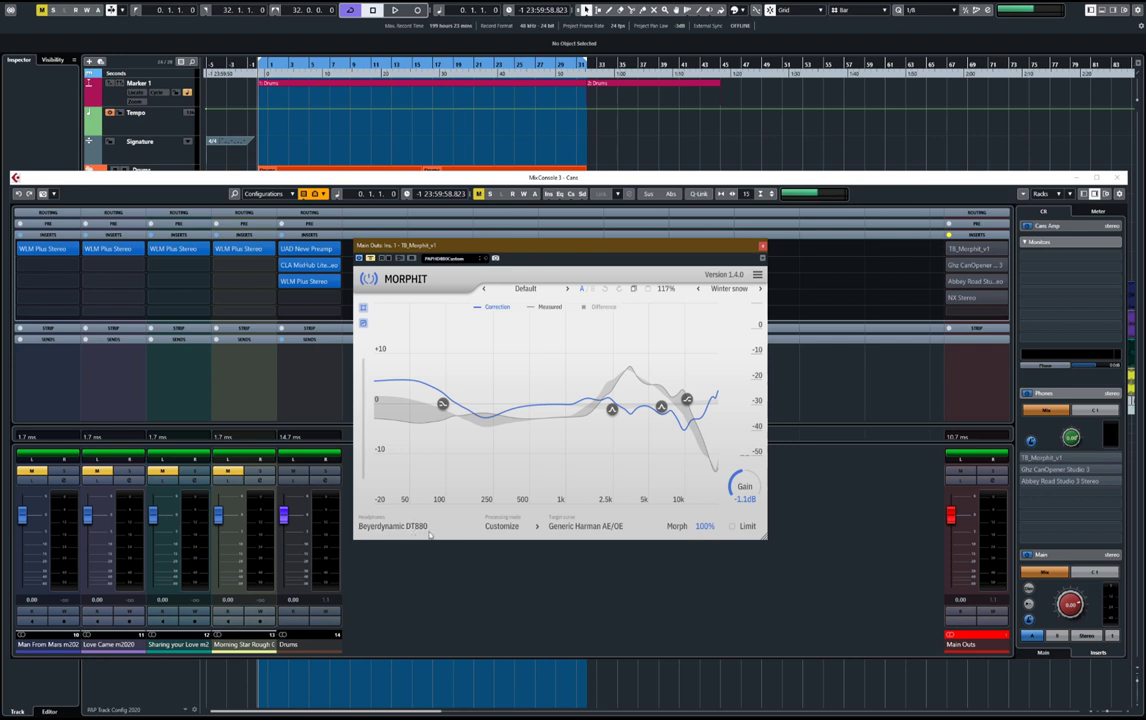
pyautogui.moveTo(513, 248)
pyautogui.mouseDown()
pyautogui.moveTo(545, 237)
pyautogui.moveTo(519, 227)
pyautogui.mouseUp()
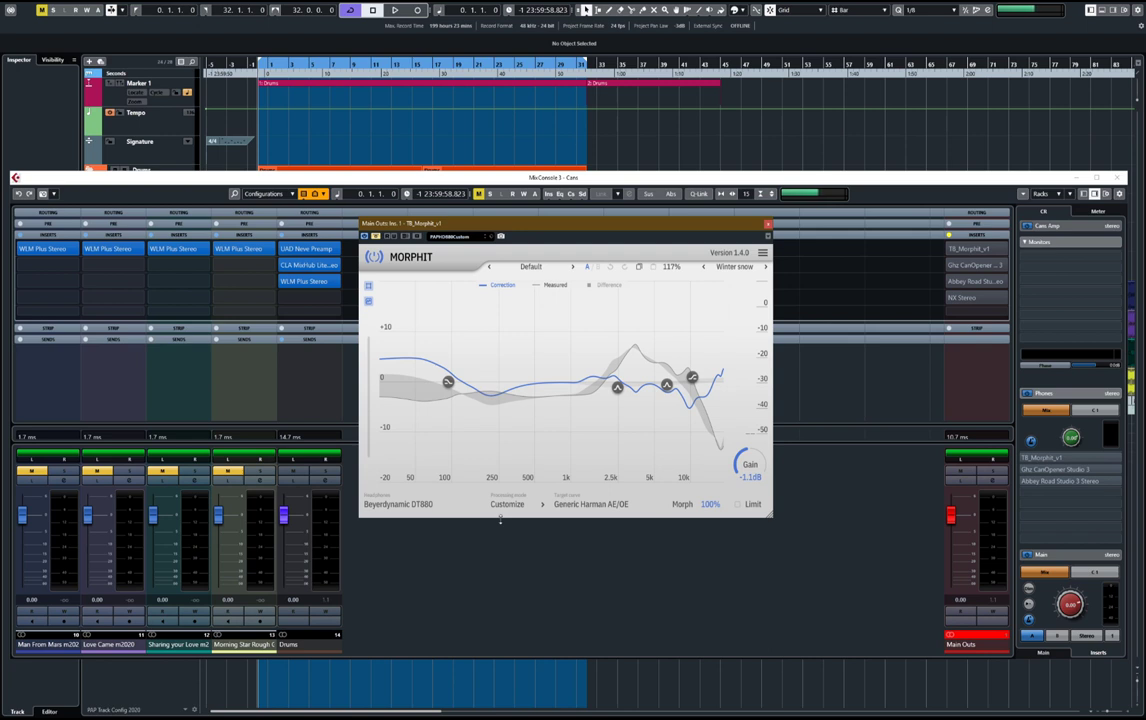
pyautogui.moveTo(530, 228); pyautogui.dragTo(529, 221)
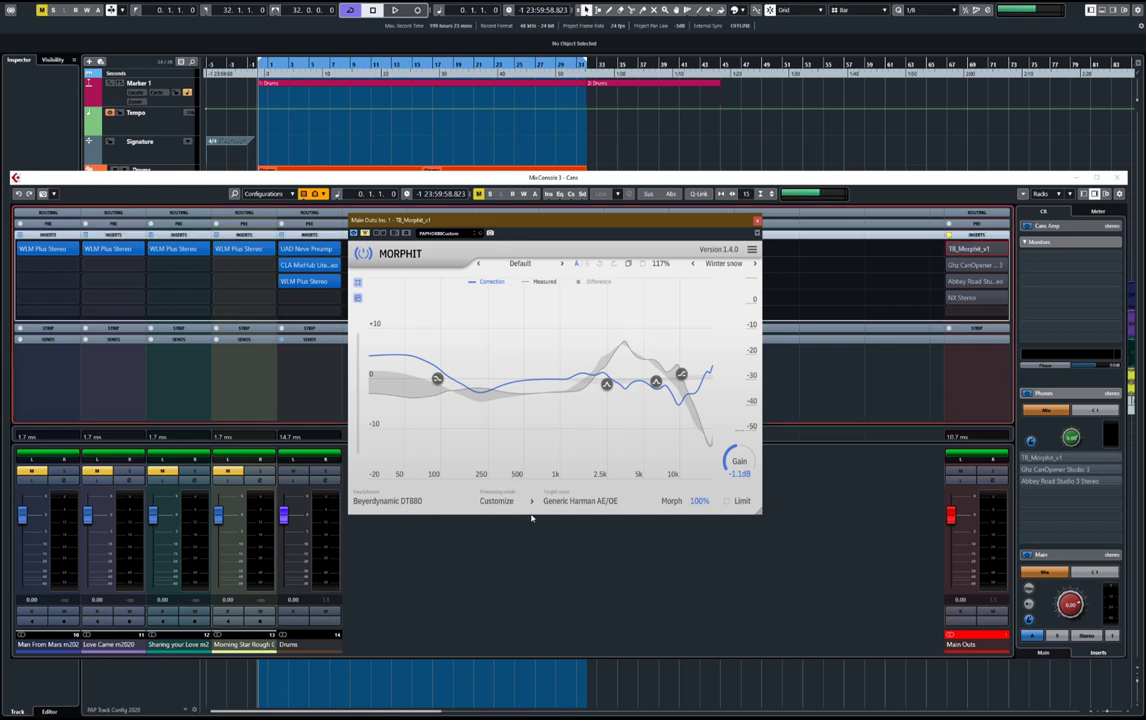
pyautogui.press('space')
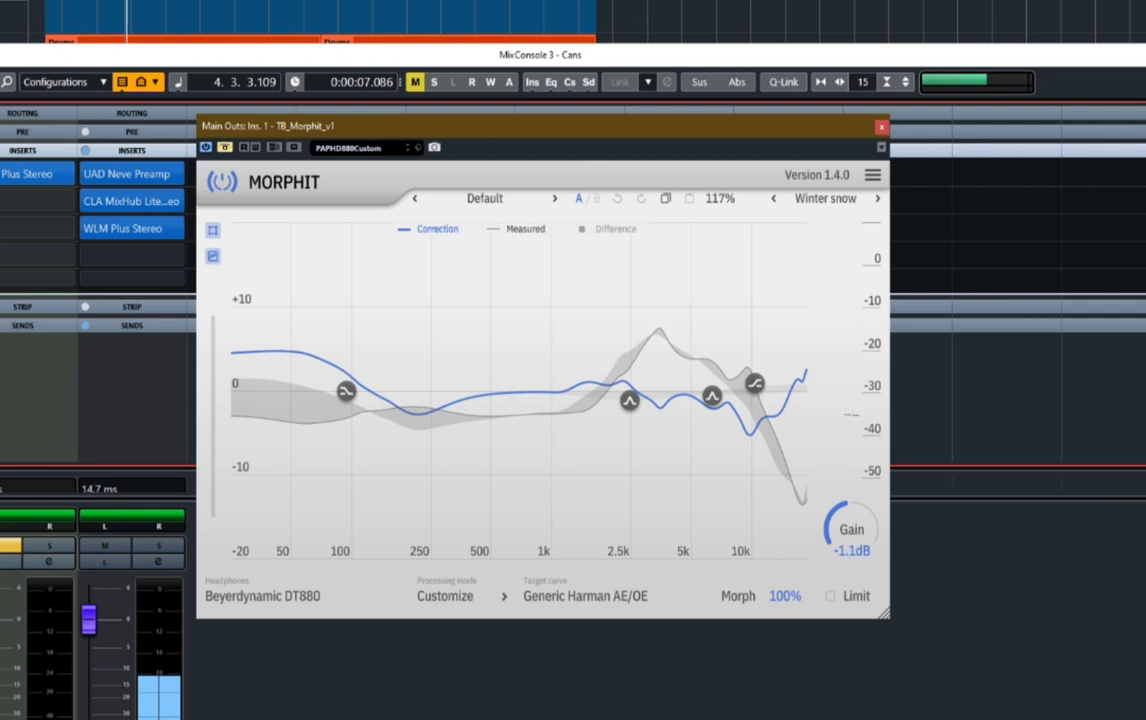
# Bring the project tracks forward, select the Drums event, and keep Beyerdynamic DT880 as headphones
pyautogui.click(858, 10)
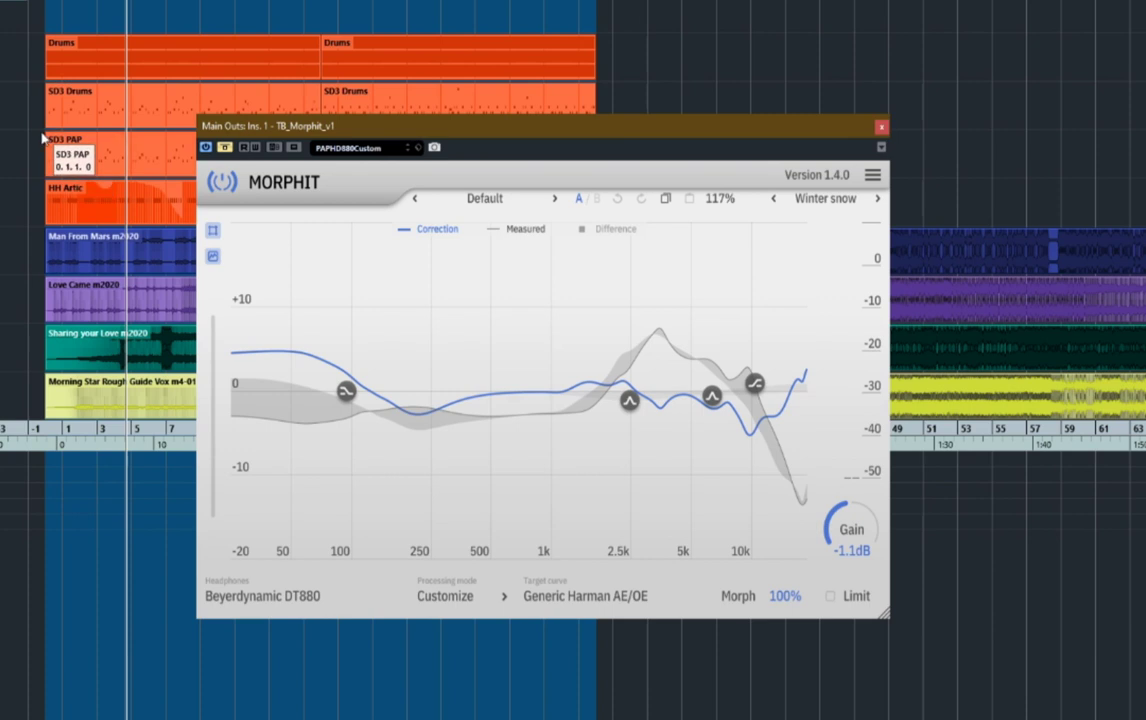
pyautogui.click(108, 80)
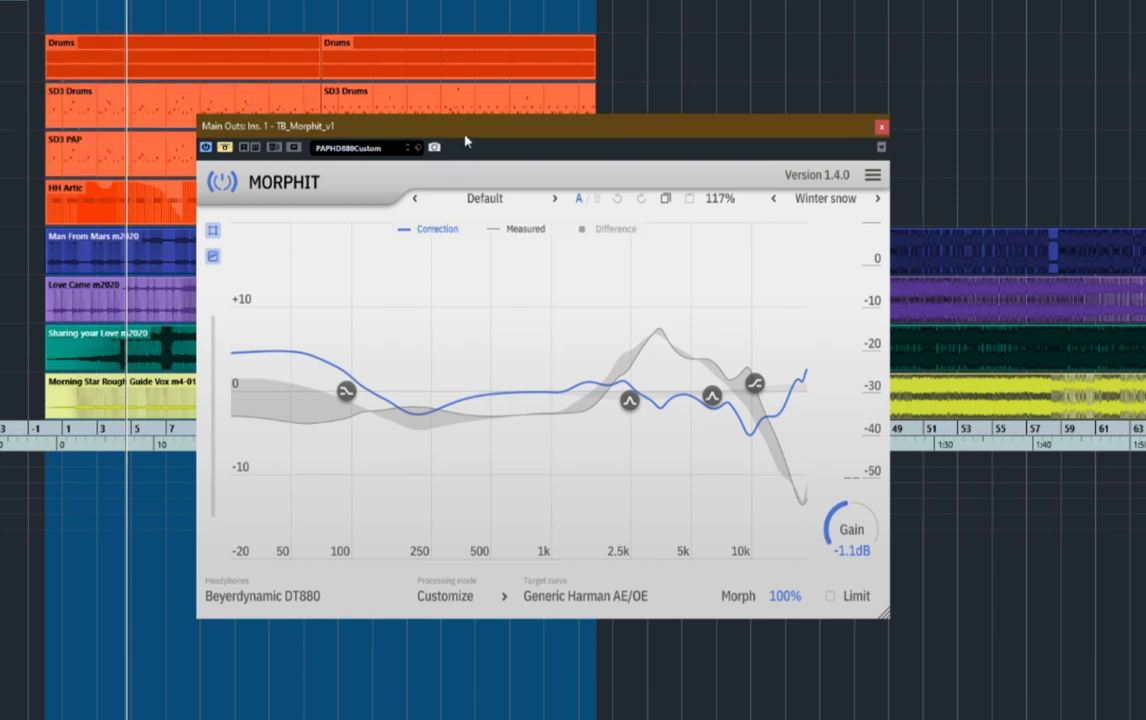
pyautogui.moveTo(417, 126); pyautogui.dragTo(445, 127)
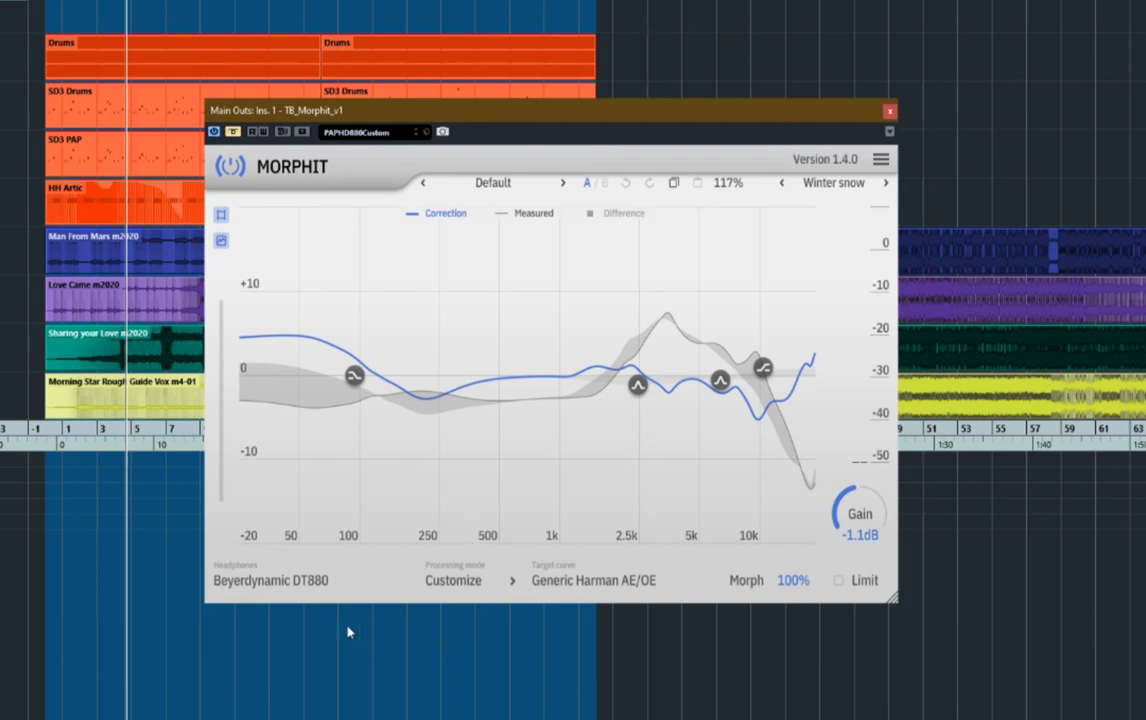
pyautogui.click(285, 582)
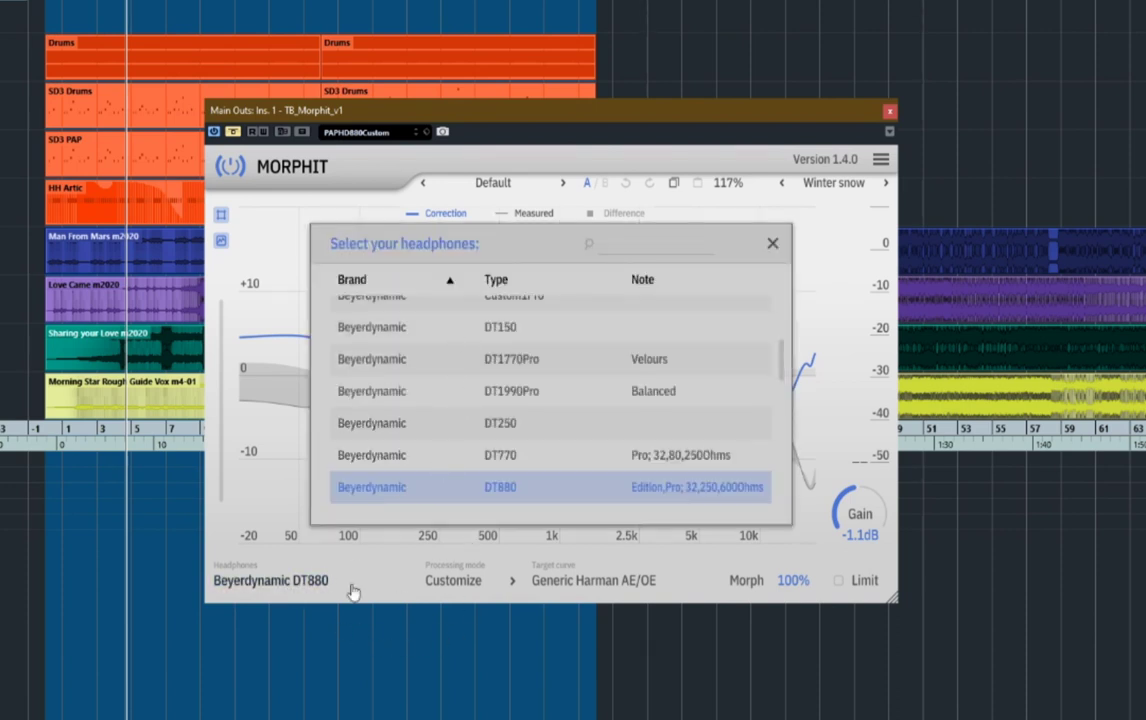
pyautogui.click(770, 245)
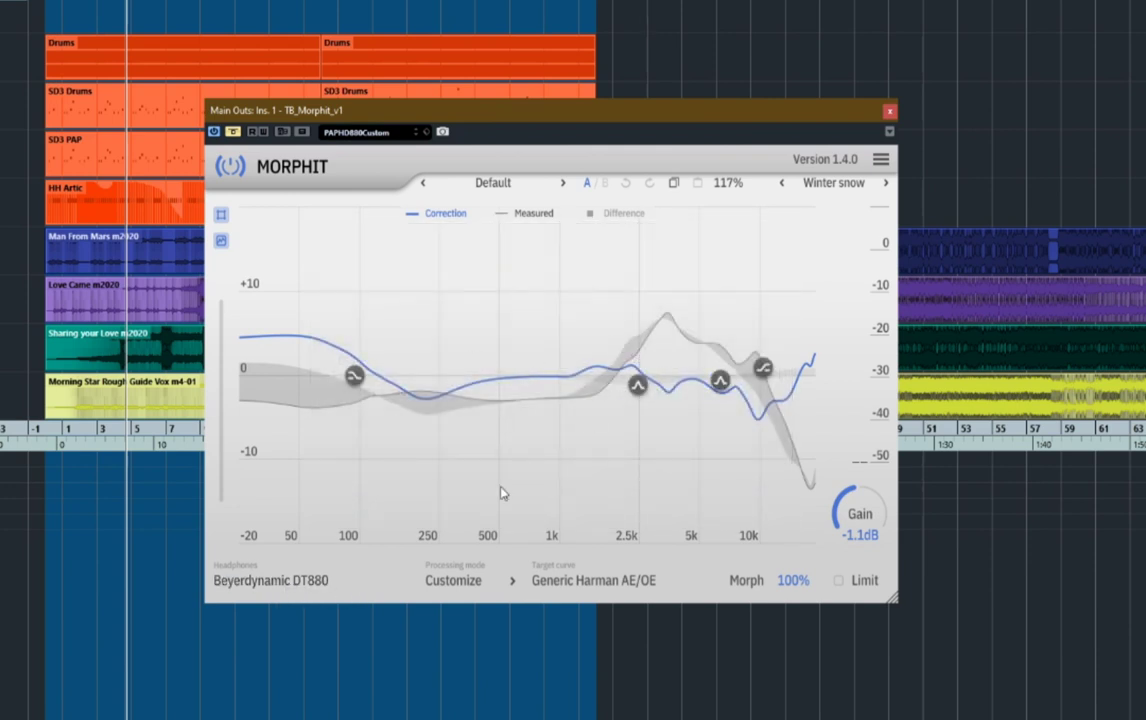
pyautogui.click(447, 579)
# Switch Morphit's processing mode to Correct, then to Simulate for the DT880
pyautogui.click(472, 522)
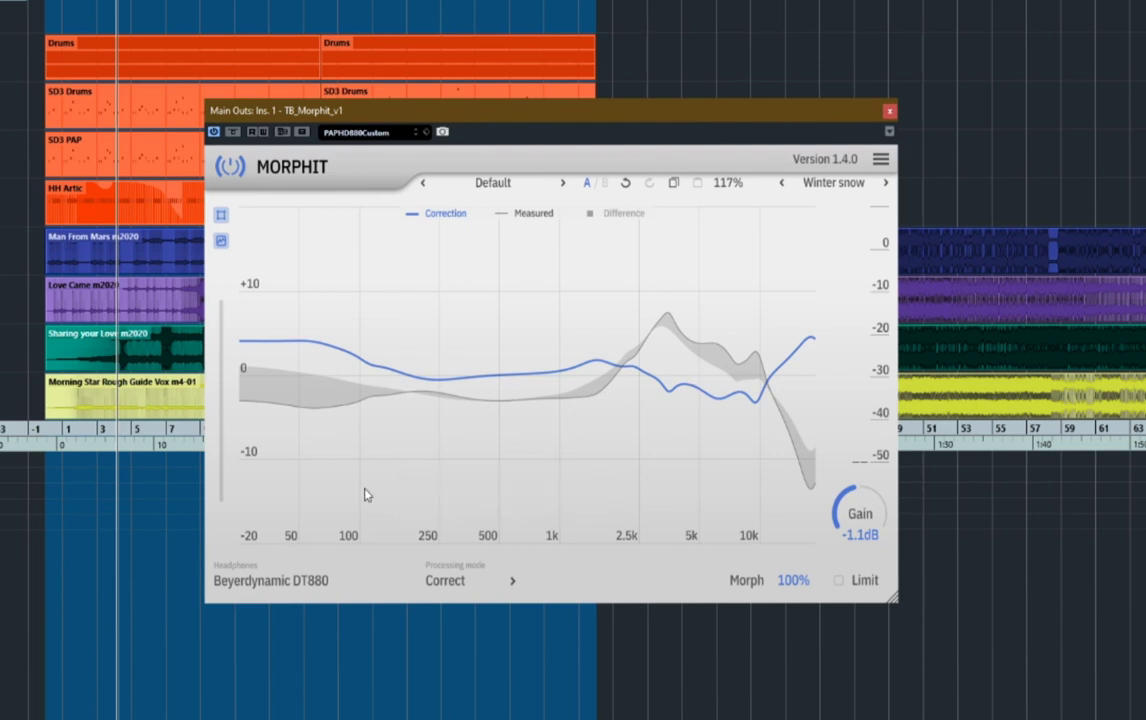
pyautogui.click(512, 582)
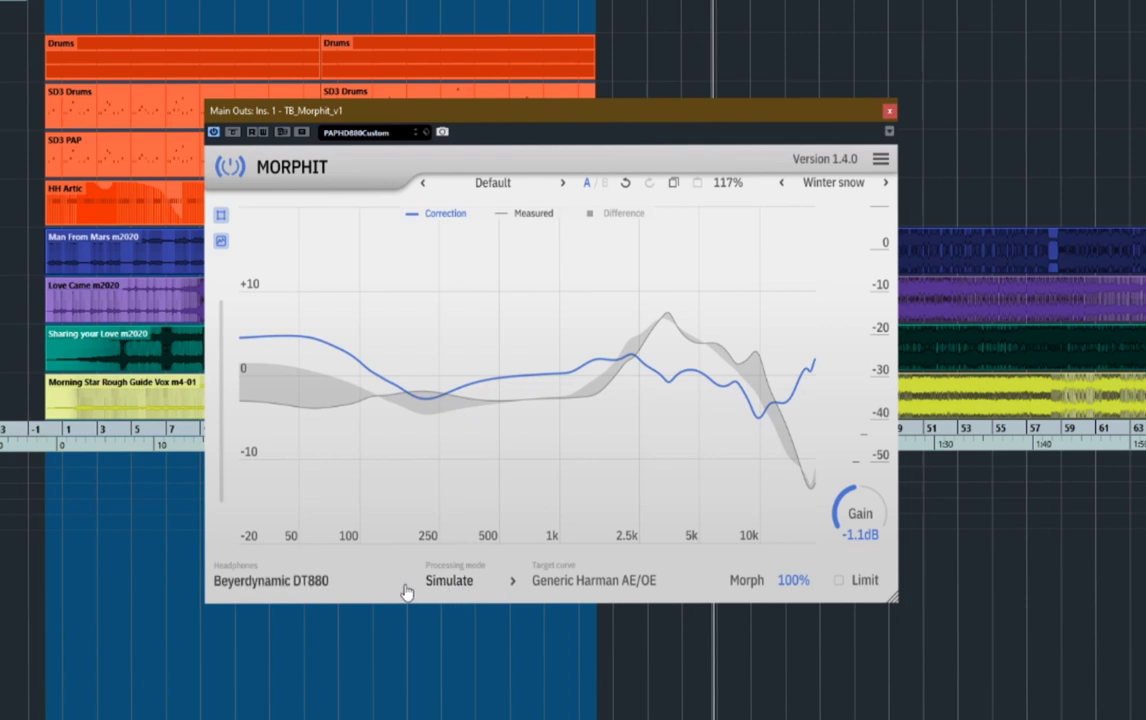
# Set Morphit to Customize mode and cut the curve about 1.3 dB near 96 Hz
pyautogui.click(476, 583)
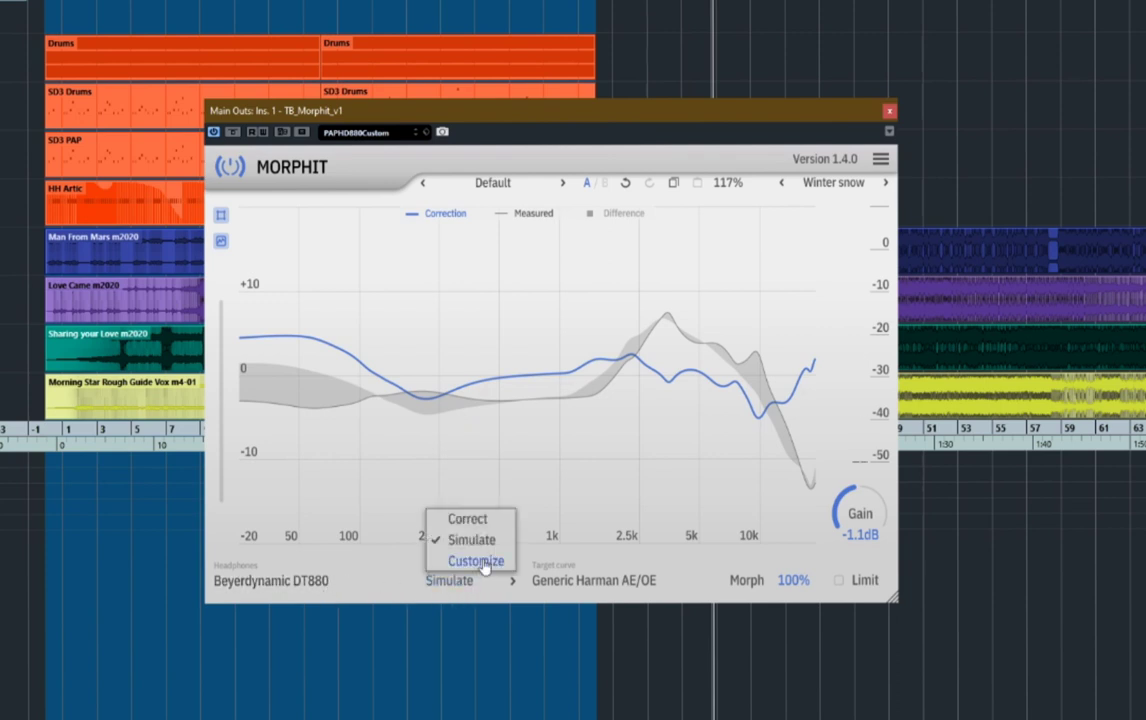
pyautogui.click(476, 561)
pyautogui.moveTo(355, 377); pyautogui.dragTo(360, 394)
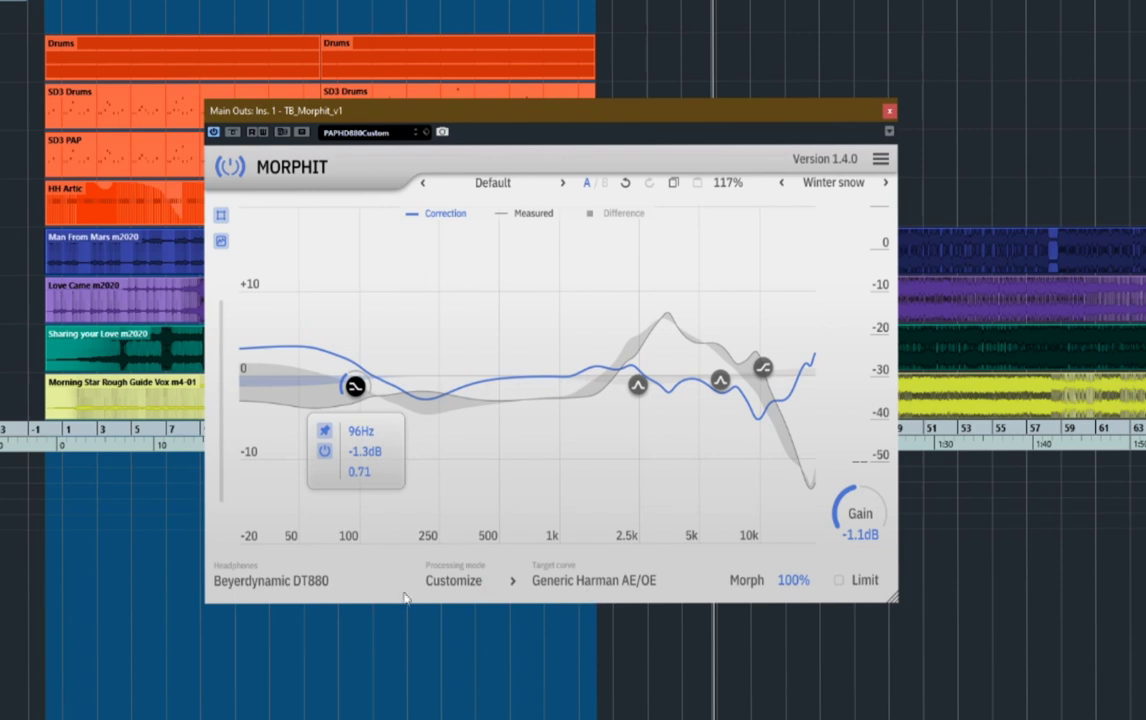
# Change the headphone model to Sennheiser HD600
pyautogui.click(282, 591)
pyautogui.scroll(-10, 474, 405)
pyautogui.scroll(-15, 476, 410)
pyautogui.scroll(-3, 480, 421)
pyautogui.click(462, 376)
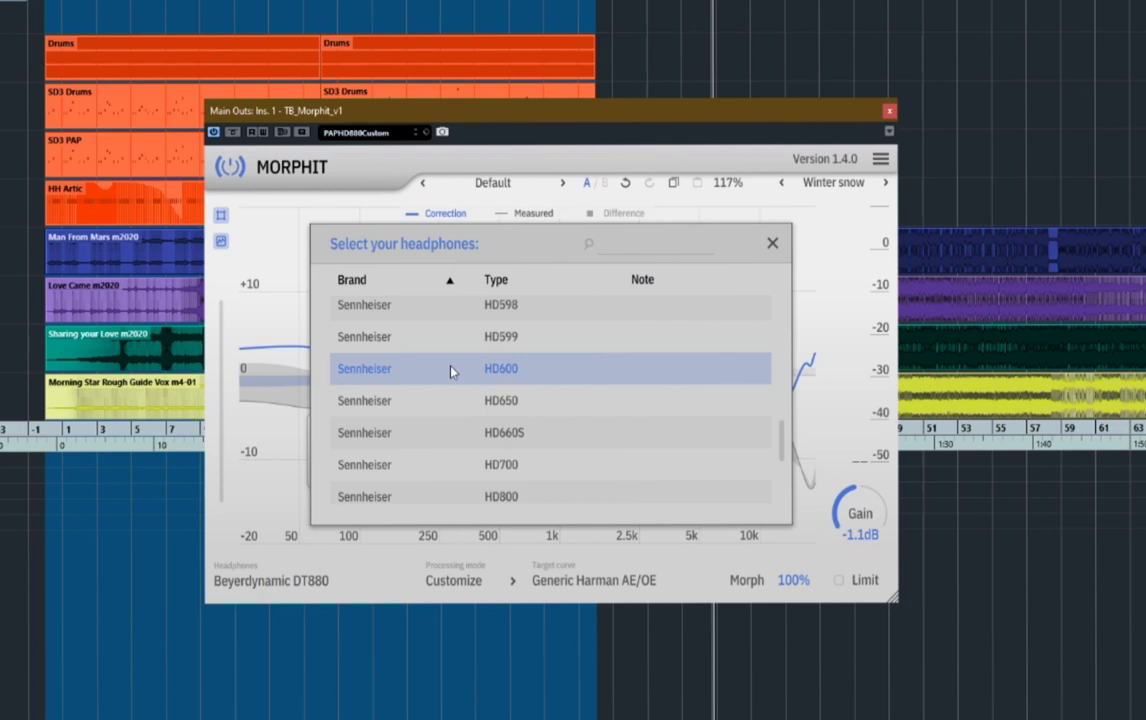
pyautogui.doubleClick(450, 372)
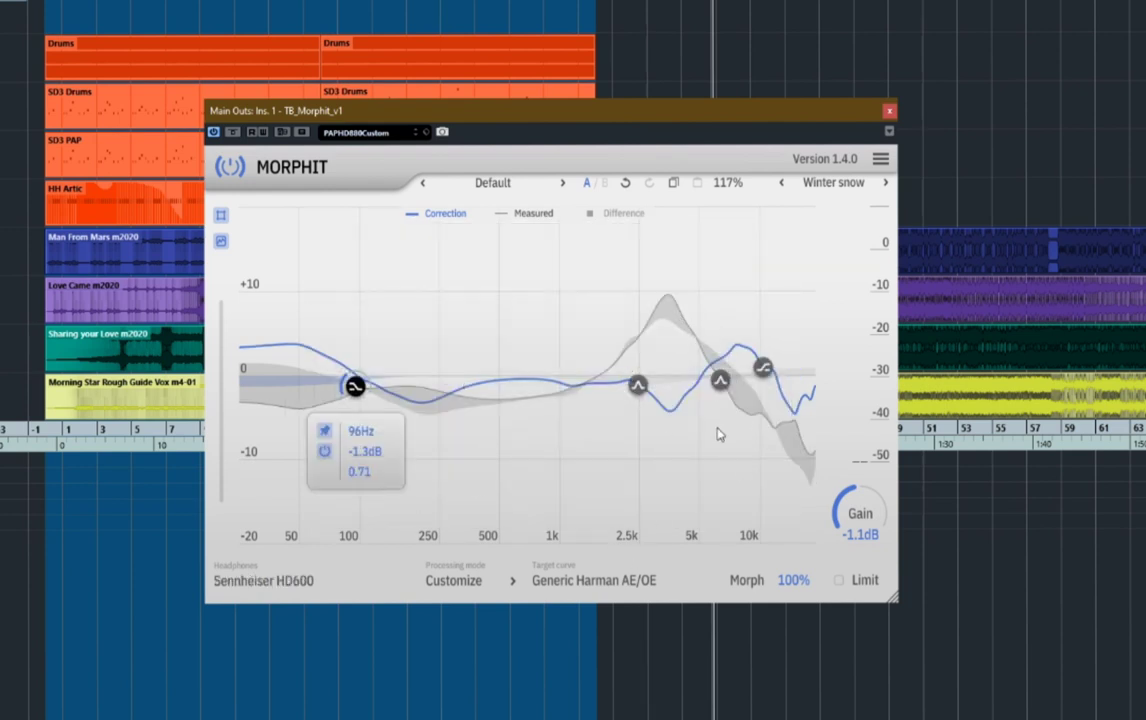
pyautogui.click(458, 580)
pyautogui.click(455, 516)
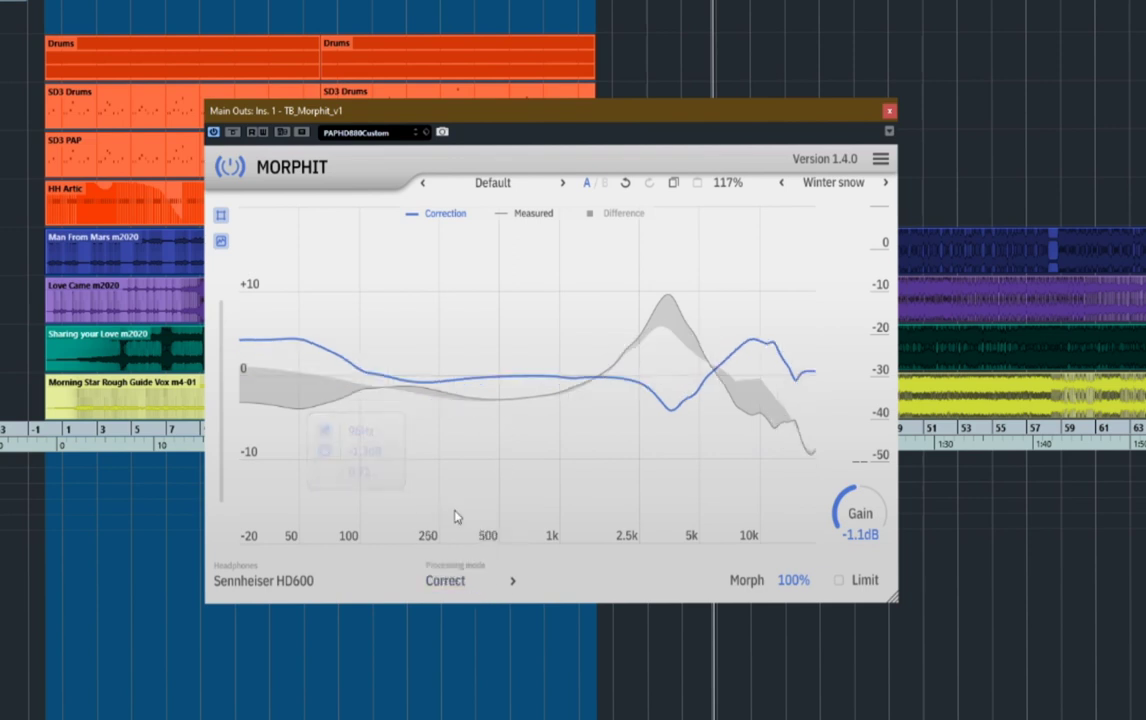
pyautogui.click(446, 580)
pyautogui.click(472, 558)
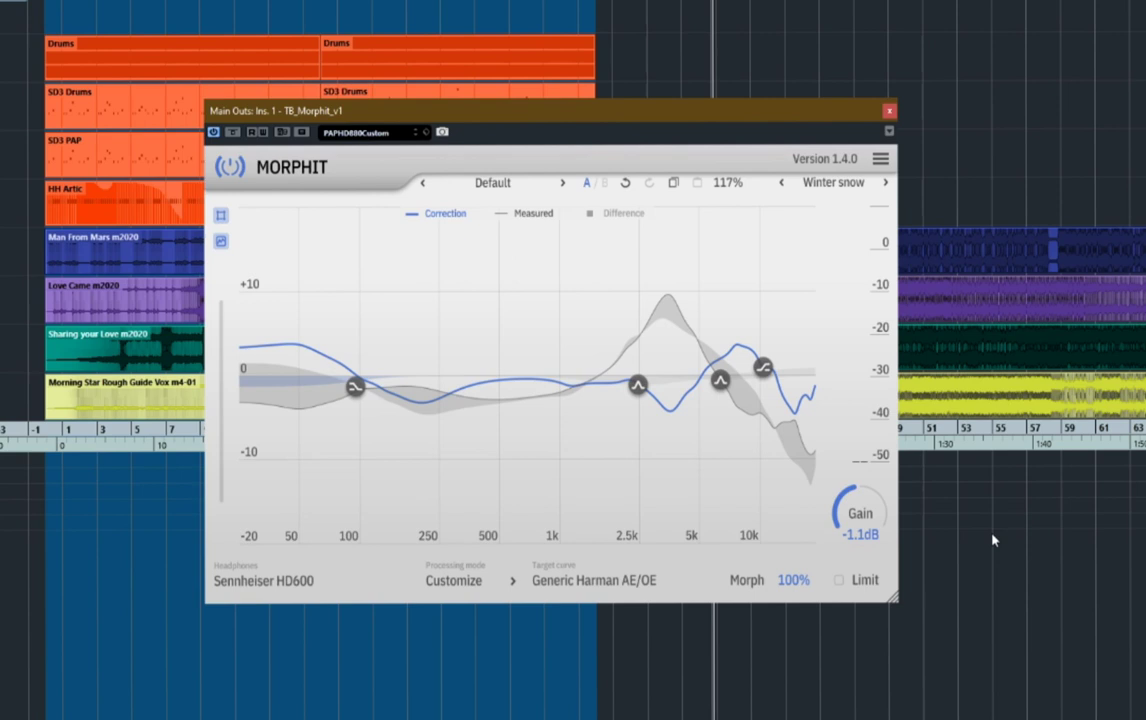
# Browse the headphone models and choose Etymotic HF5
pyautogui.click(300, 582)
pyautogui.scroll(-6, 463, 440)
pyautogui.scroll(-10, 463, 446)
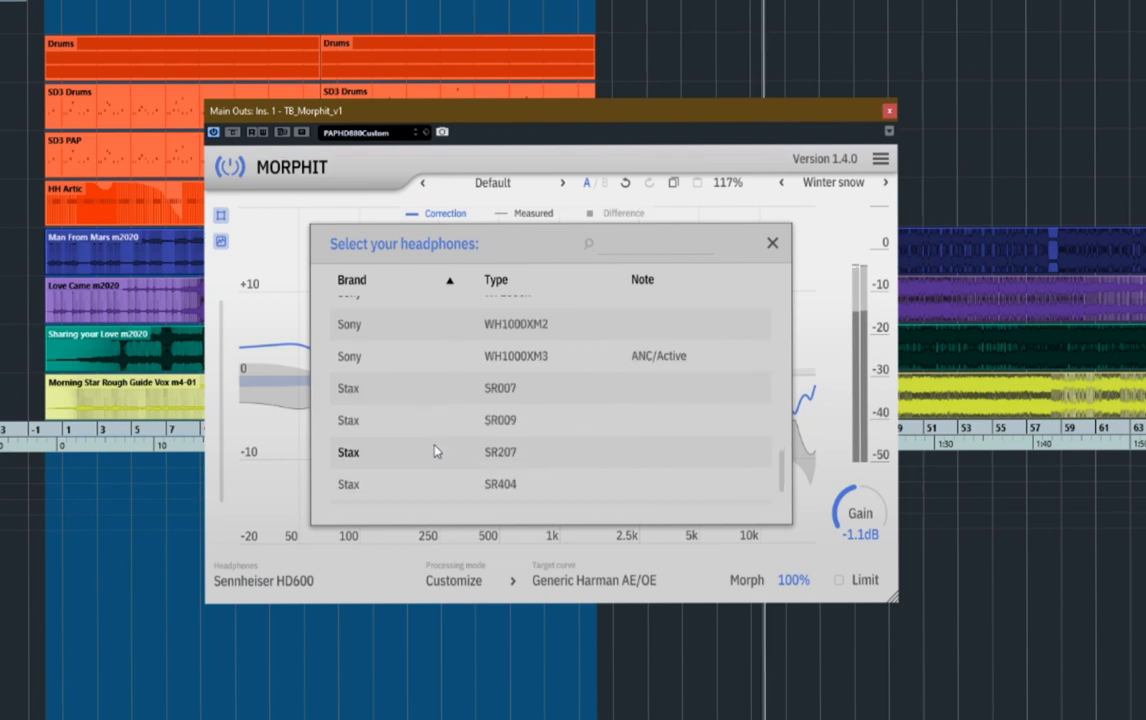
pyautogui.scroll(18, 434, 451)
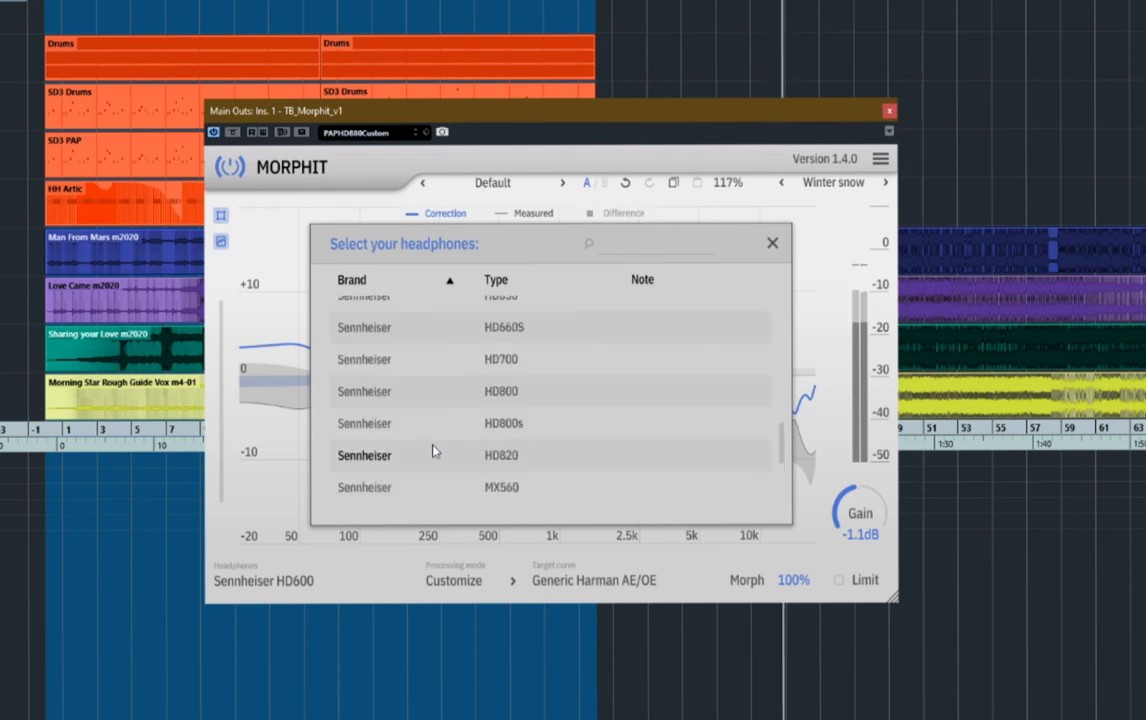
pyautogui.scroll(15, 433, 452)
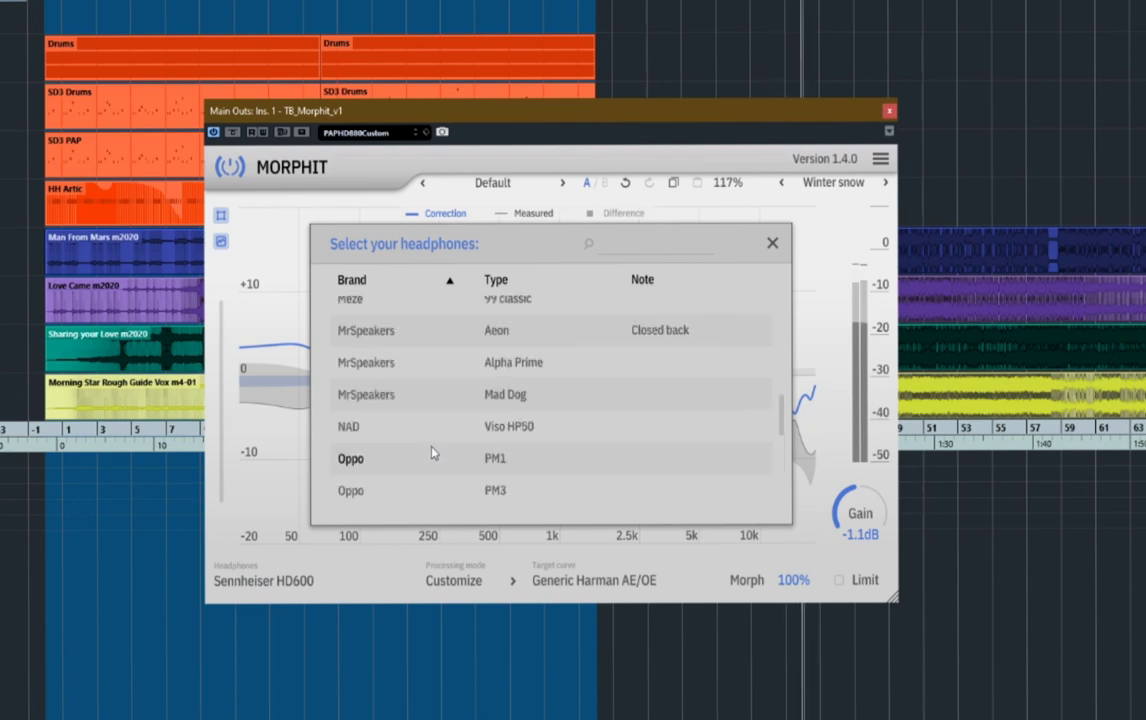
pyautogui.scroll(15, 433, 453)
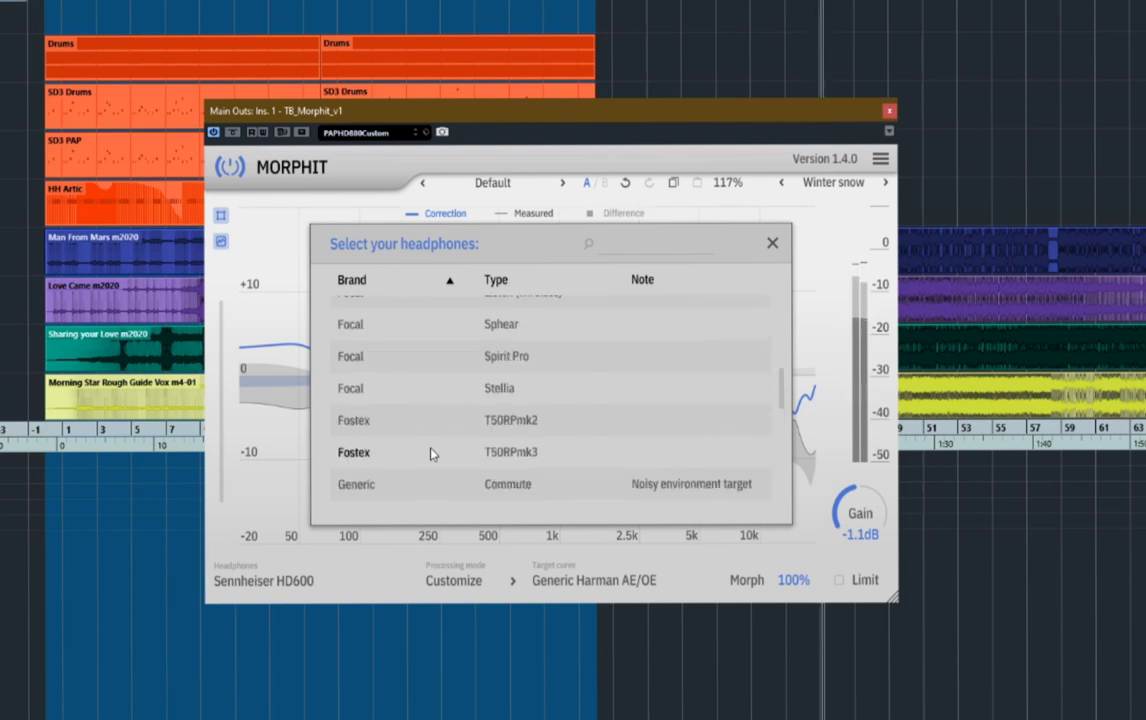
pyautogui.scroll(3, 430, 455)
pyautogui.doubleClick(389, 386)
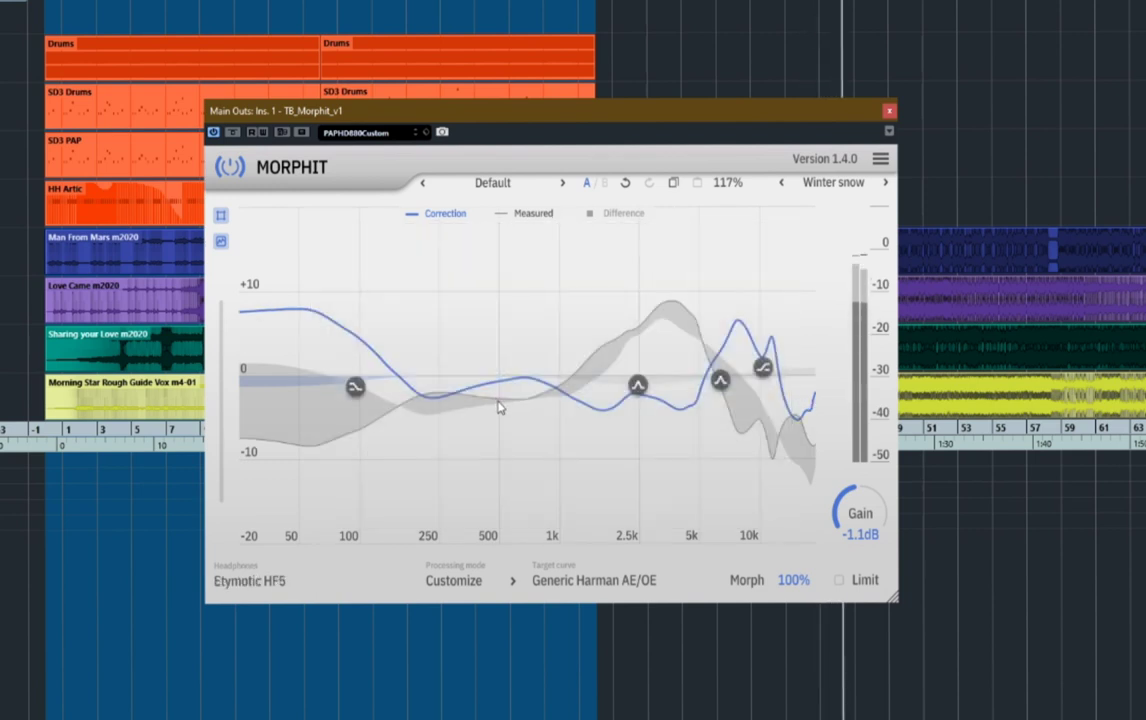
# Try Beyerdynamic DT880, then Beyerdynamic DT990 as the headphone model
pyautogui.click(262, 581)
pyautogui.scroll(6, 403, 400)
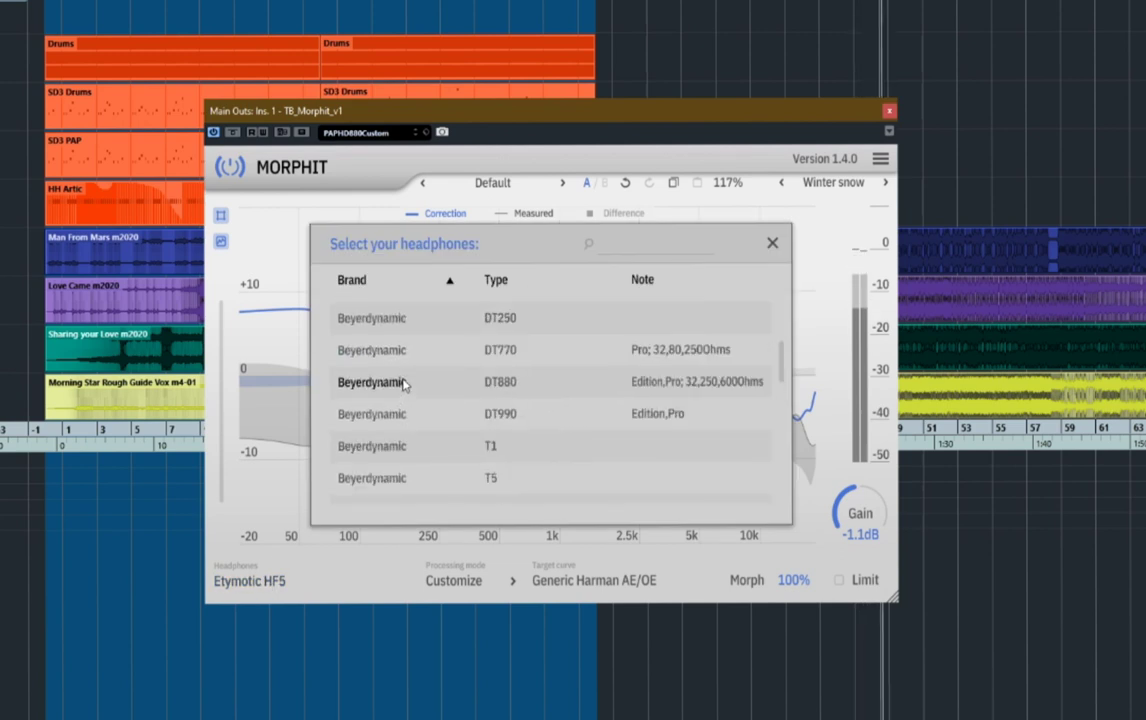
pyautogui.doubleClick(405, 382)
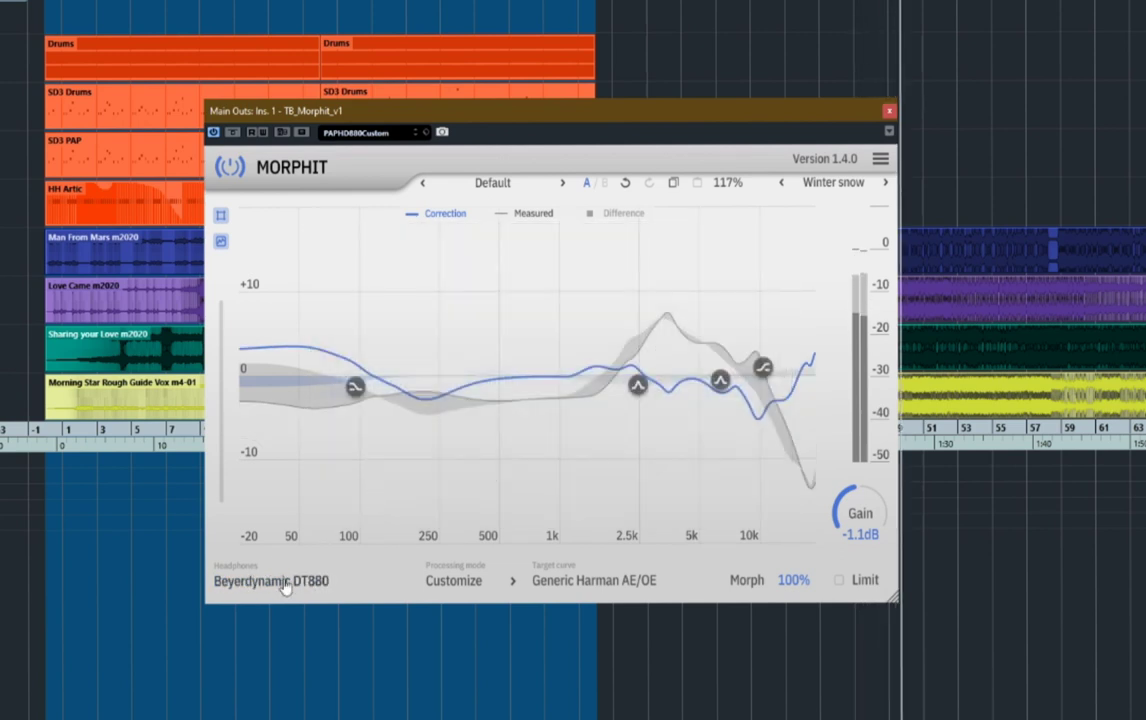
pyautogui.click(280, 585)
pyautogui.scroll(3, 414, 389)
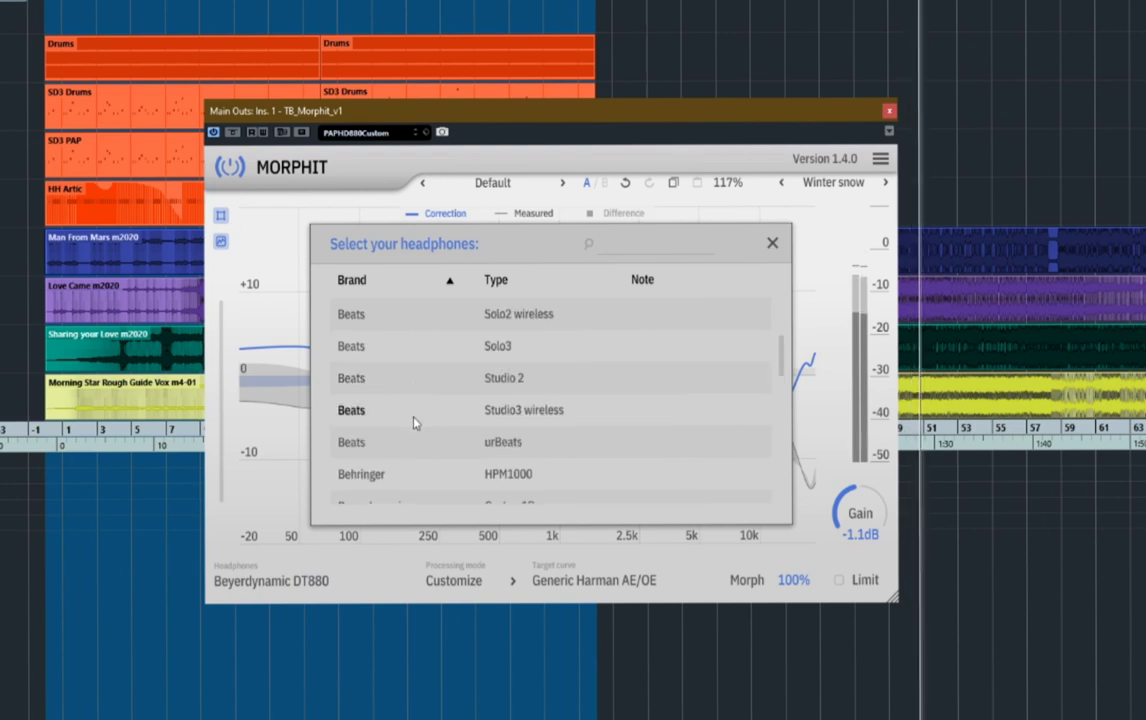
pyautogui.scroll(-3, 415, 420)
pyautogui.doubleClick(420, 415)
# Choose Apple AirPods Pro and set the processing mode to Correct
pyautogui.click(294, 582)
pyautogui.scroll(3, 440, 402)
pyautogui.scroll(6, 440, 398)
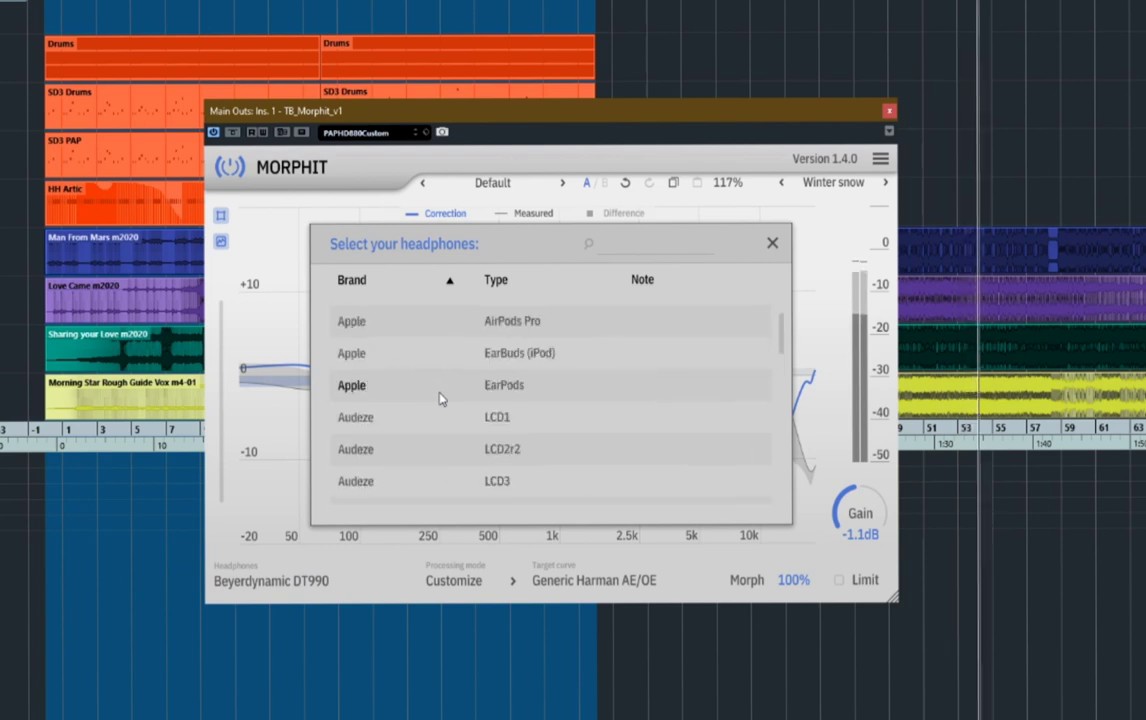
pyautogui.scroll(3, 468, 391)
pyautogui.click(467, 427)
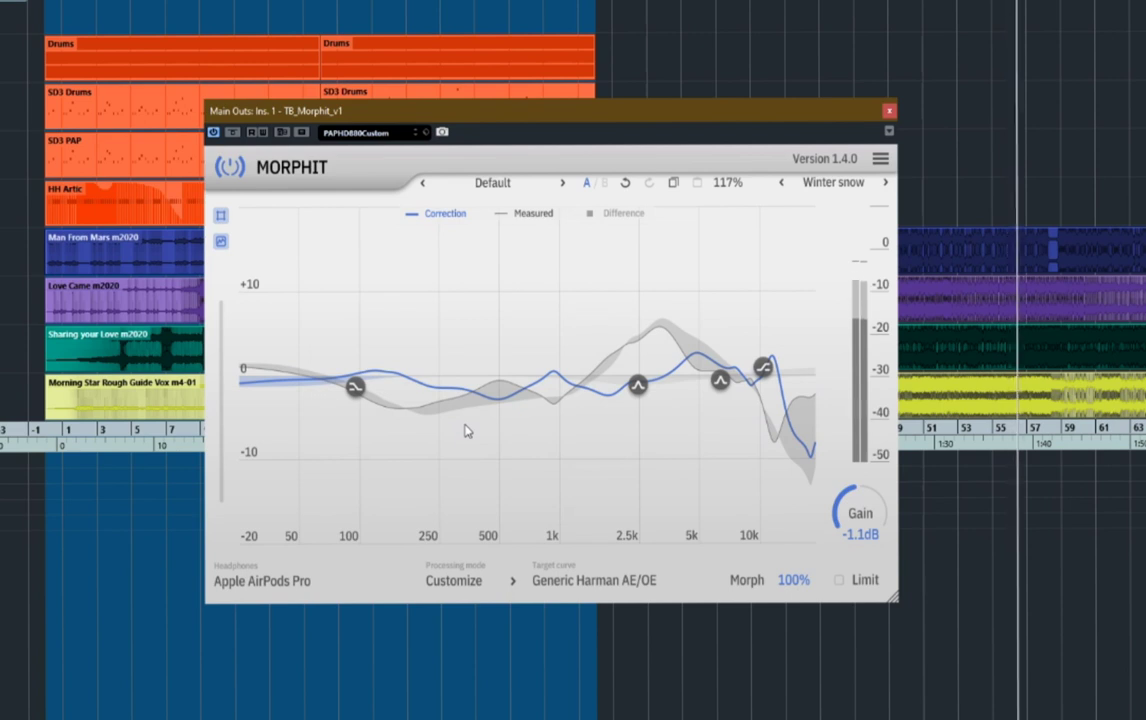
pyautogui.click(453, 580)
pyautogui.click(465, 519)
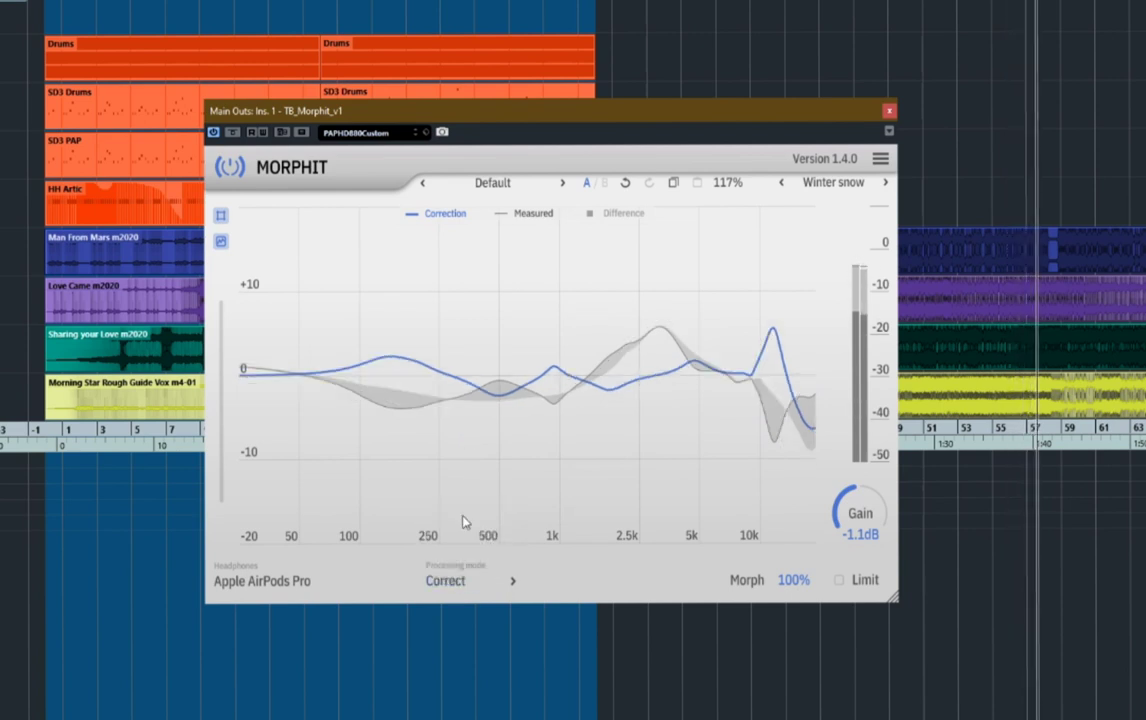
# Browse the headphone list again and close it, keeping Apple AirPods Pro
pyautogui.click(274, 586)
pyautogui.scroll(-10, 420, 360)
pyautogui.scroll(2, 435, 376)
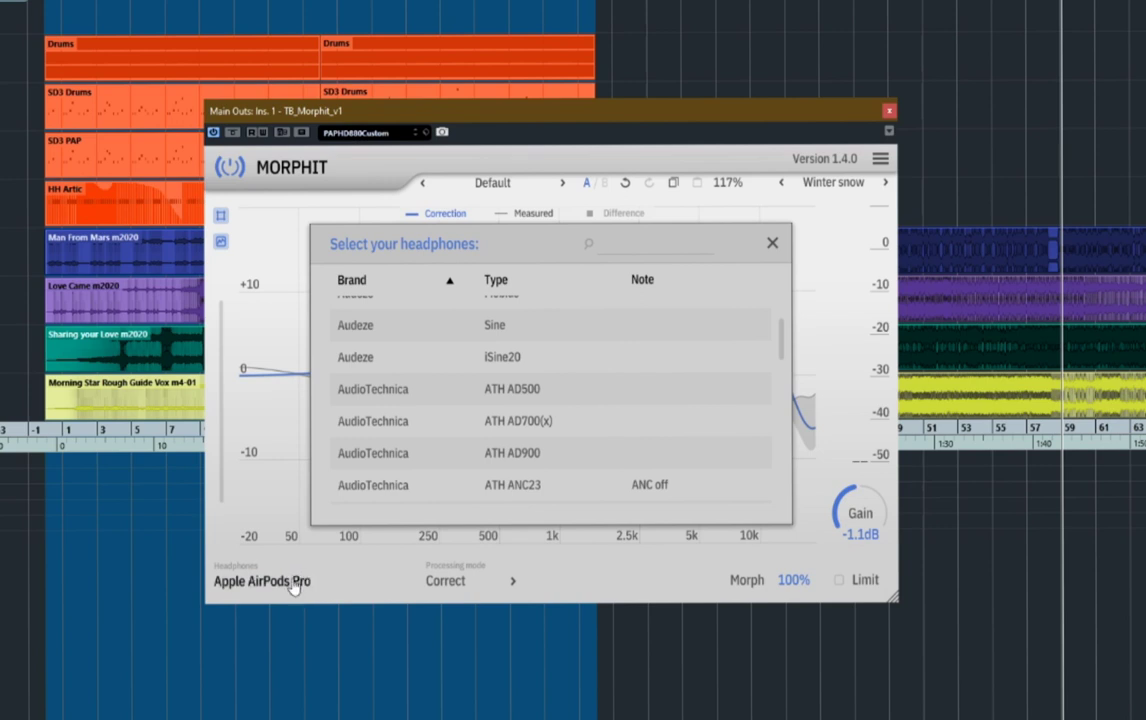
pyautogui.click(345, 581)
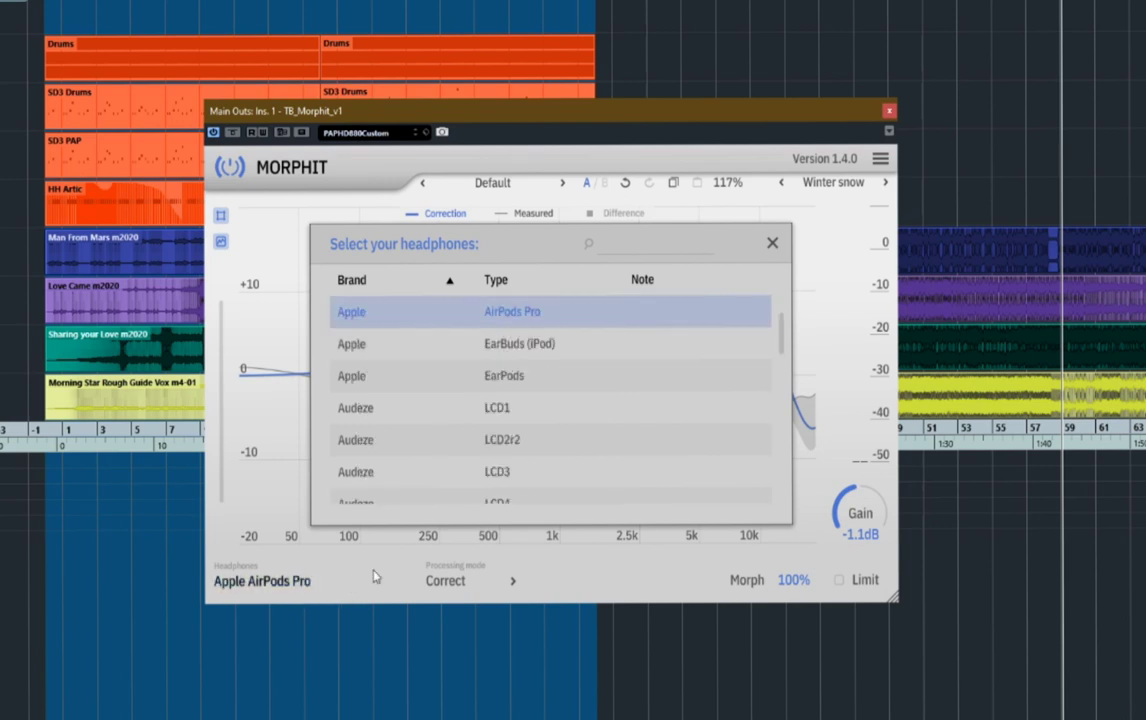
pyautogui.click(772, 244)
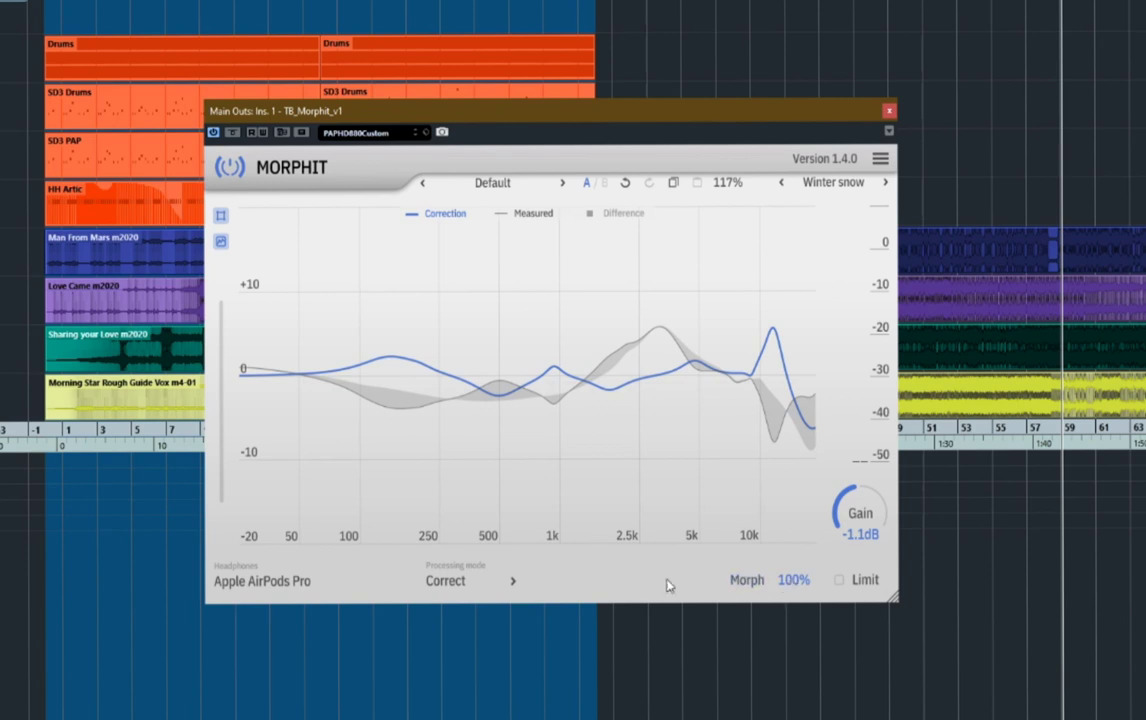
# Choose Beyerdynamic DT880 headphones and set the morph amount to 79%
pyautogui.click(258, 584)
pyautogui.scroll(-8, 428, 401)
pyautogui.scroll(5, 428, 401)
pyautogui.click(466, 378)
pyautogui.moveTo(804, 588); pyautogui.dragTo(821, 640)
# Set processing mode to Simulate with Apple EarPods as the simulated target
pyautogui.click(485, 581)
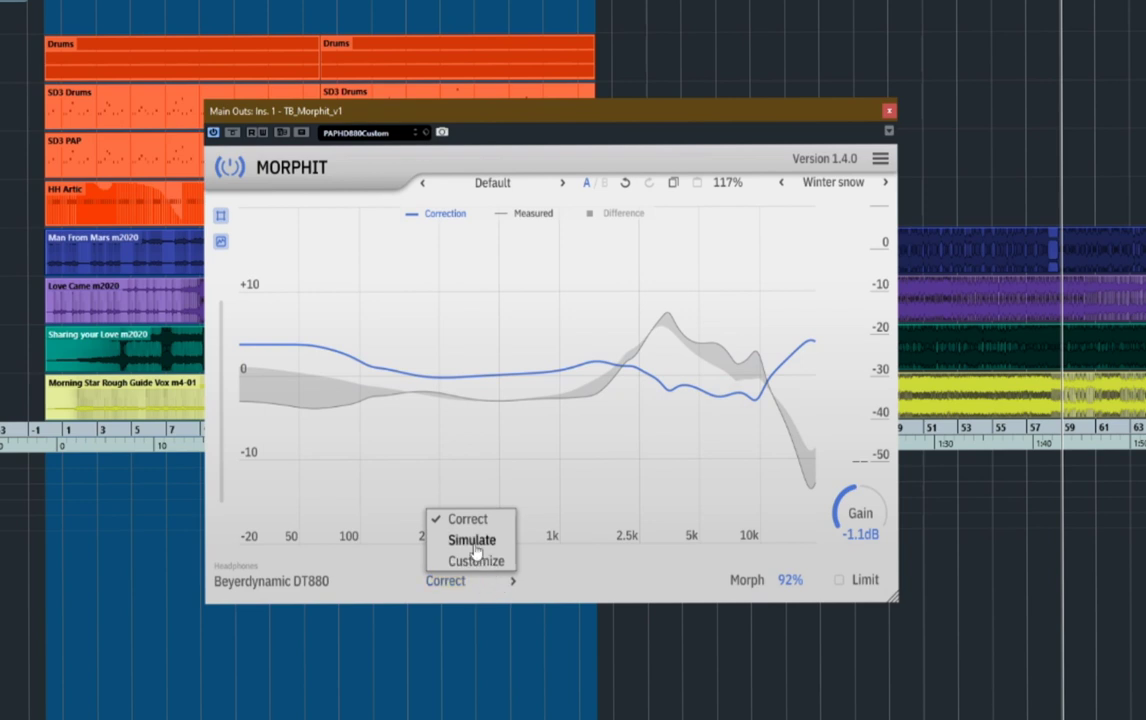
pyautogui.click(473, 540)
pyautogui.click(592, 581)
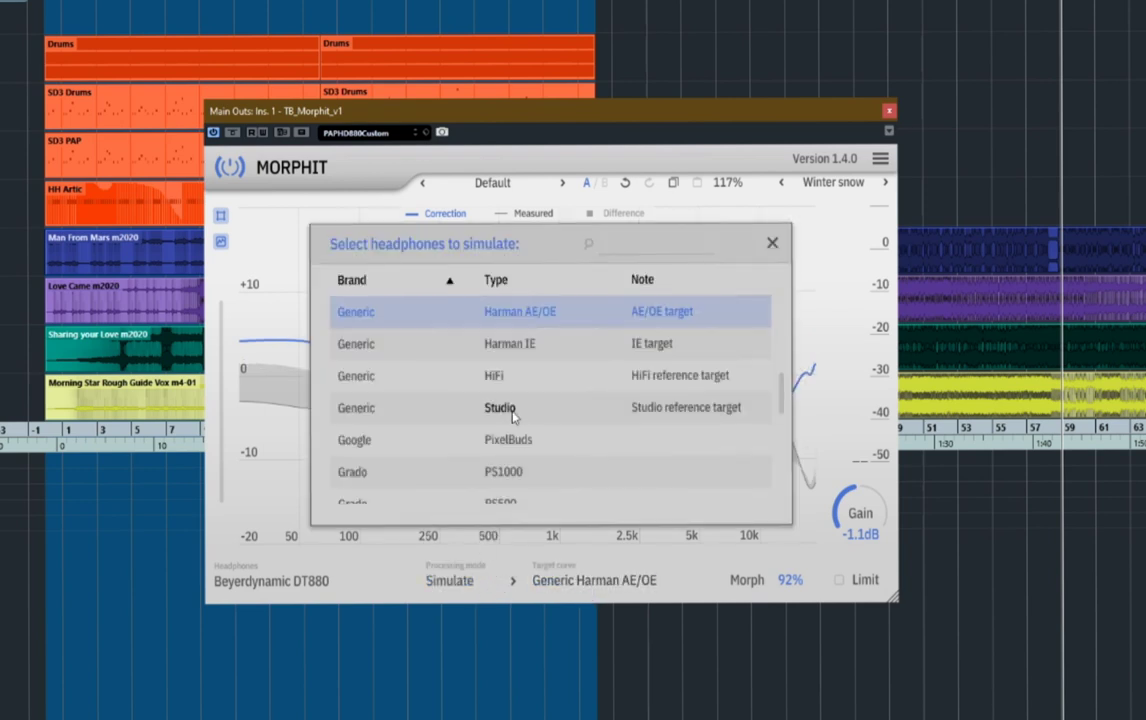
pyautogui.scroll(4, 540, 437)
pyautogui.scroll(-3, 487, 420)
pyautogui.scroll(10, 487, 412)
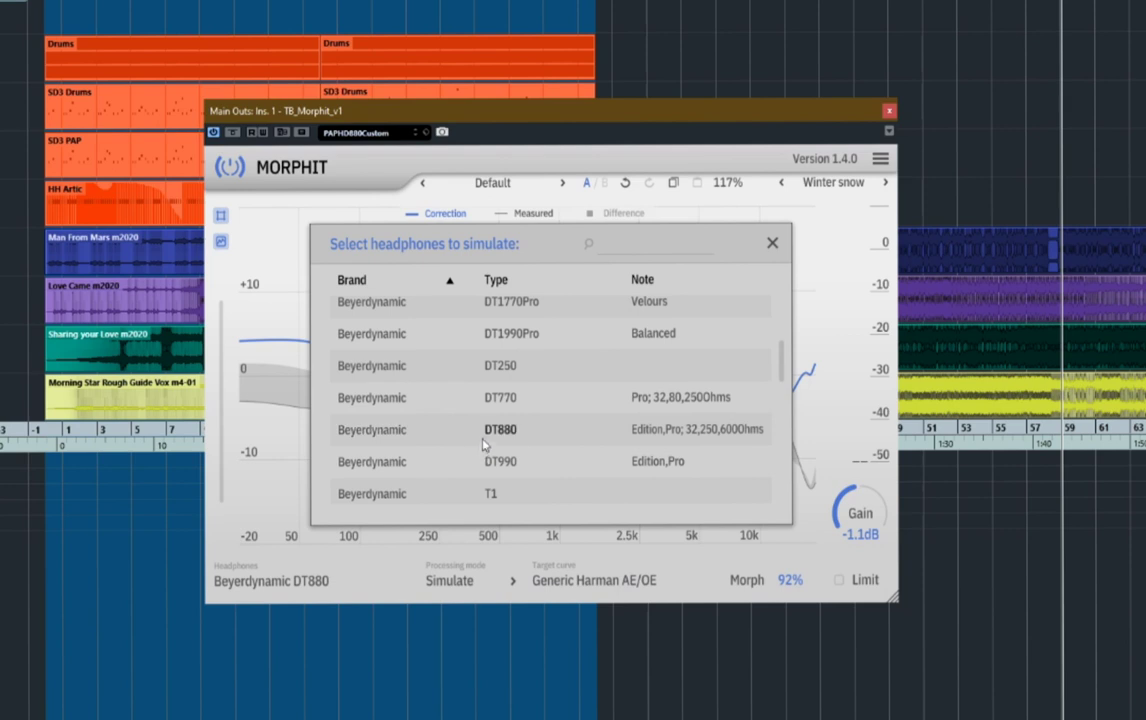
pyautogui.scroll(8, 480, 436)
pyautogui.scroll(8, 480, 432)
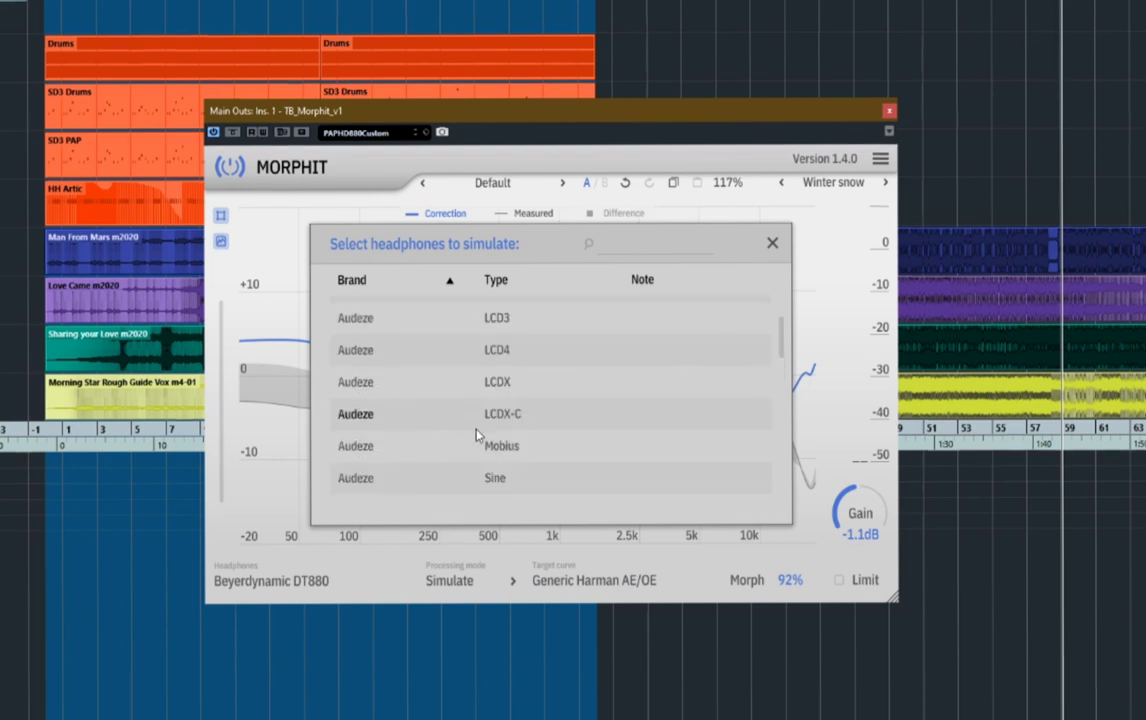
pyautogui.scroll(2, 485, 400)
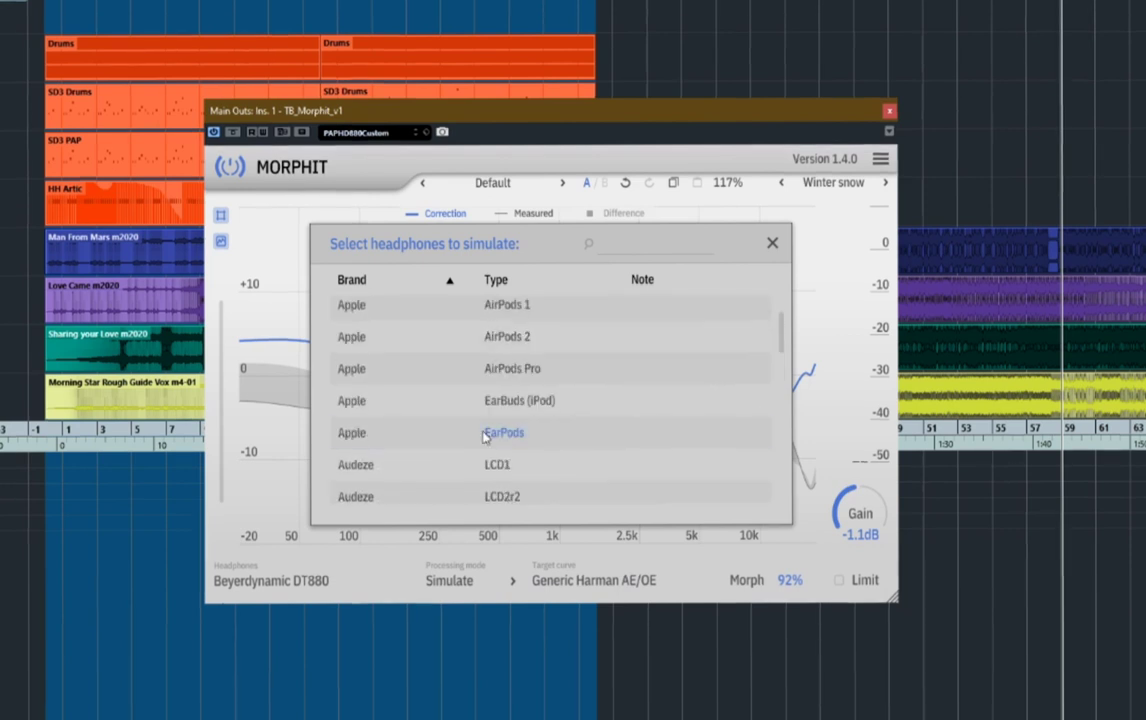
pyautogui.click(500, 433)
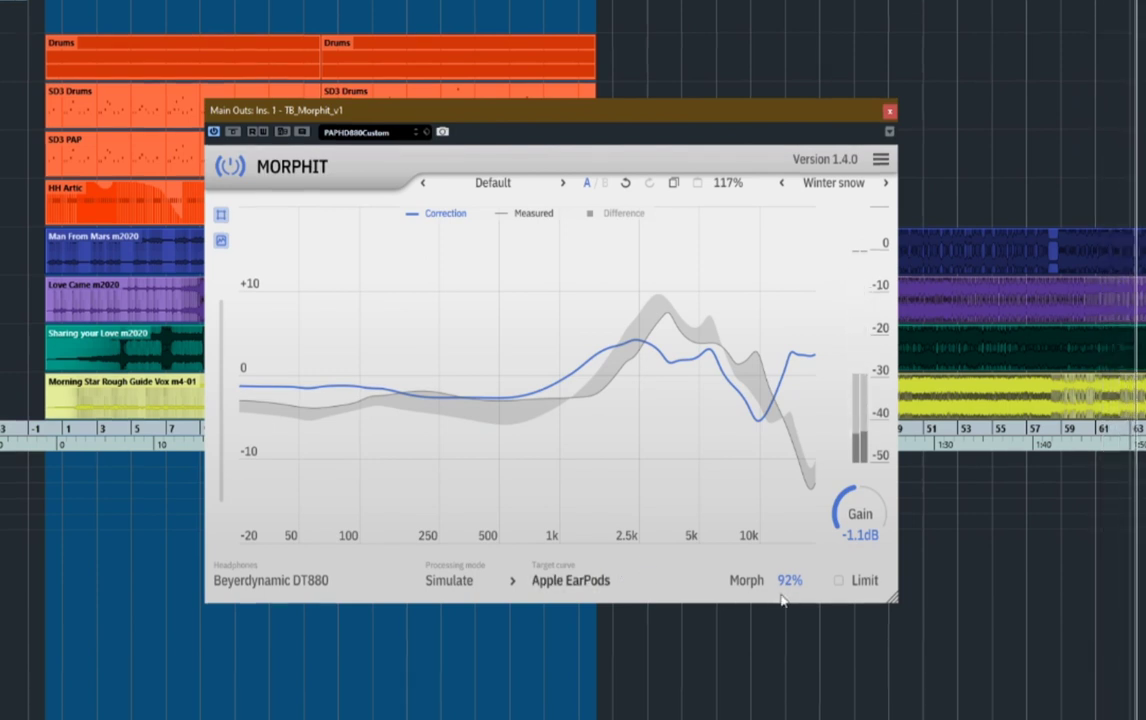
# Reset the morph amount to 0% and close the Morphit window
pyautogui.scroll(3, 790, 580)
pyautogui.scroll(5, 792, 580)
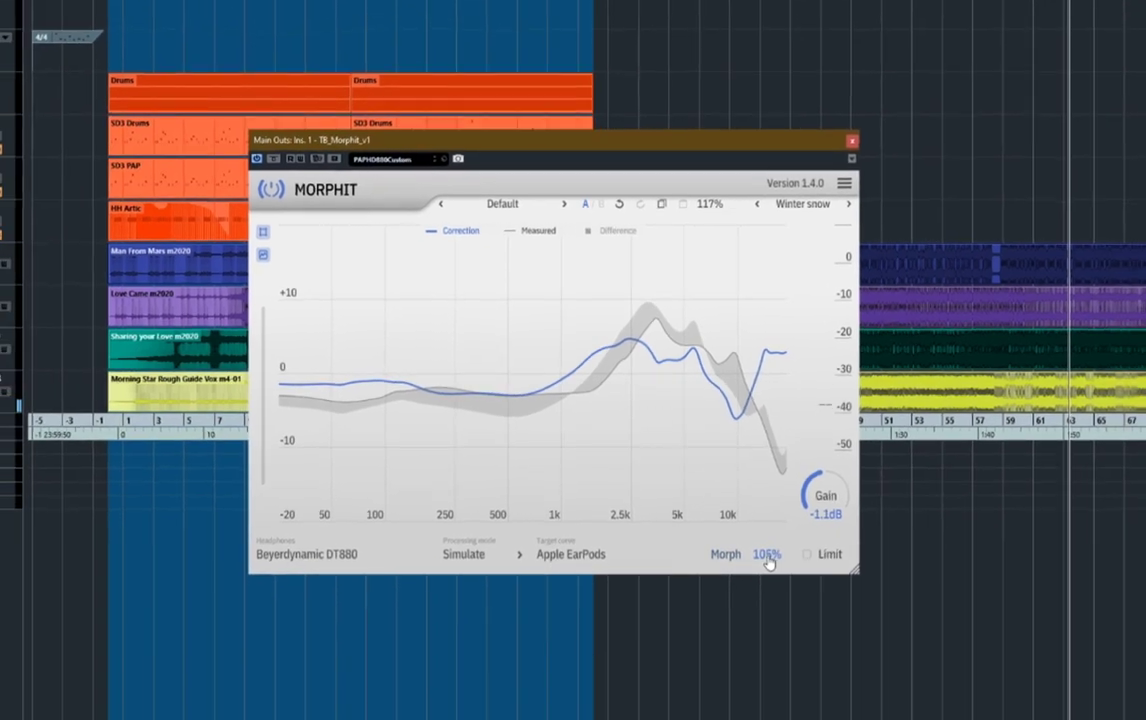
pyautogui.scroll(2, 793, 582)
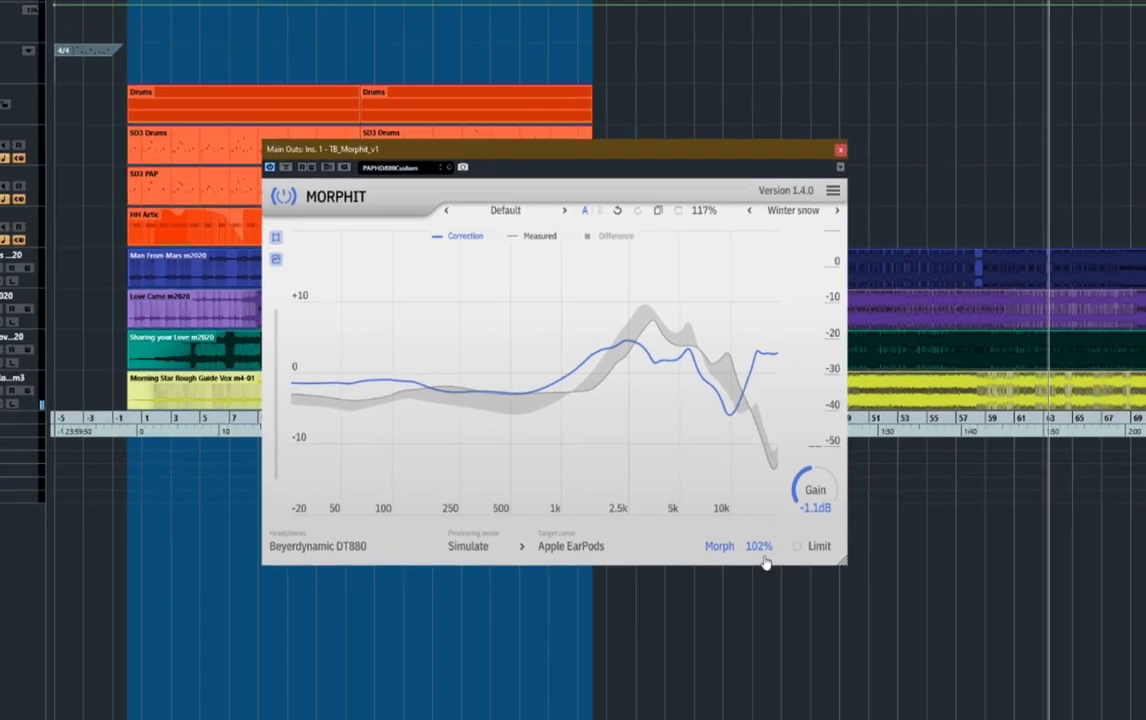
pyautogui.doubleClick(762, 552)
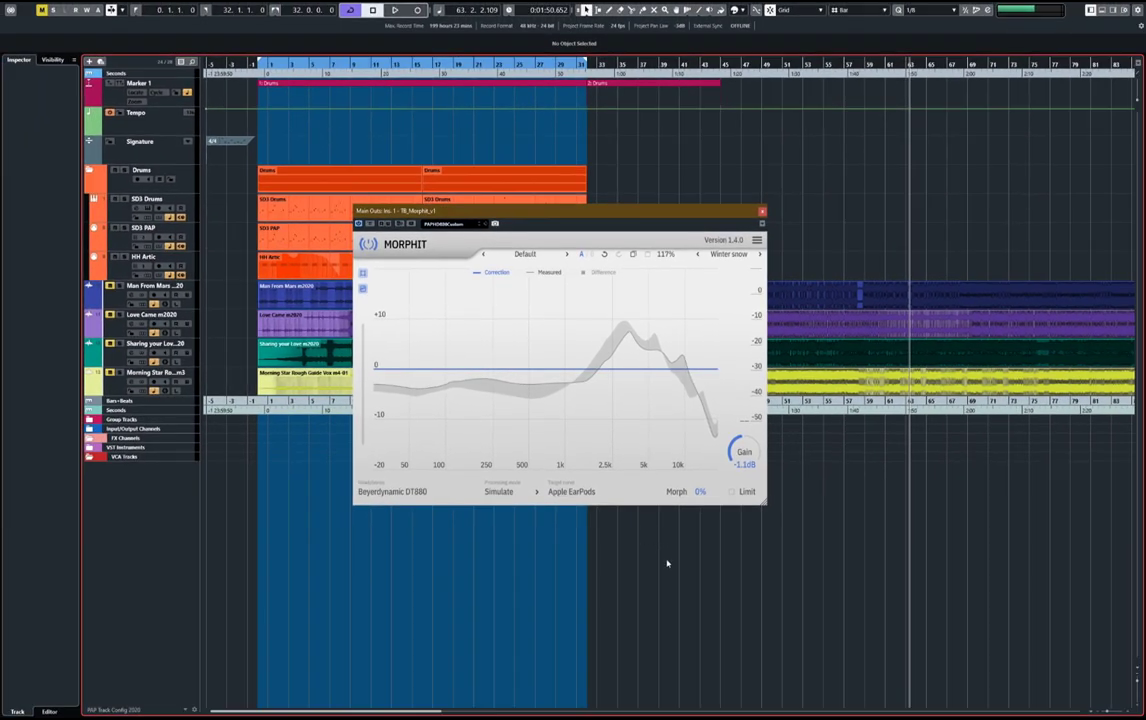
pyautogui.click(762, 213)
# Solo the Love Came m2020 track, open the Cans mixer, and bypass the Main Outs inserts
pyautogui.press('s')
pyautogui.press('F3')
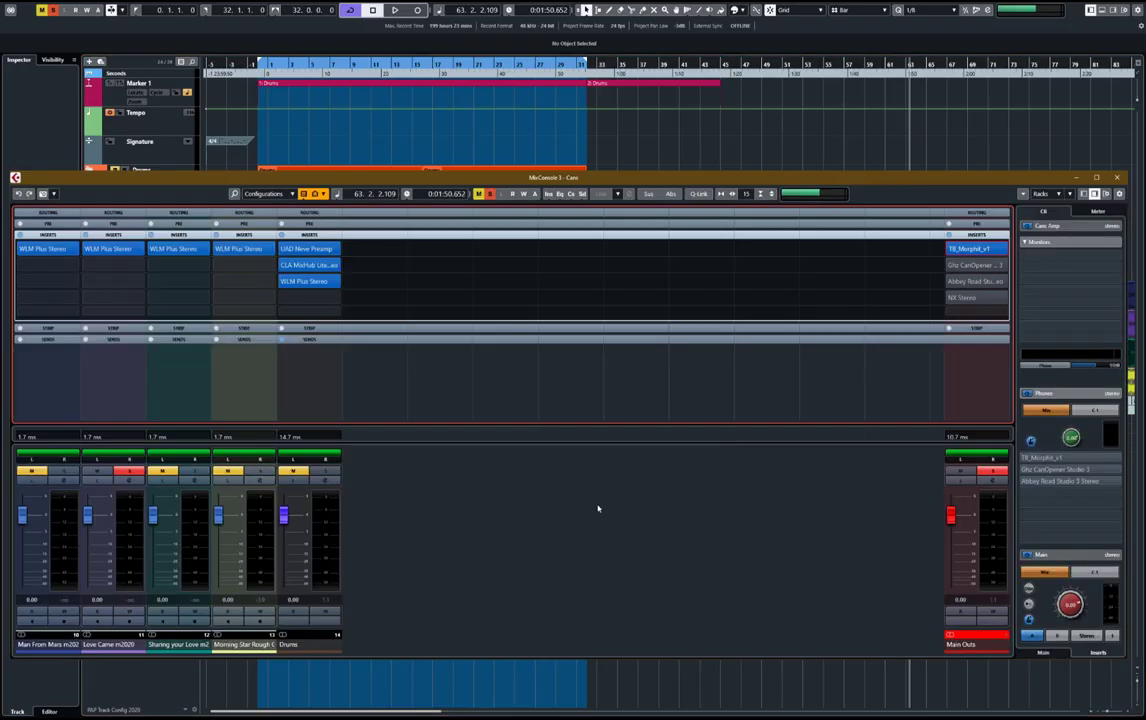
pyautogui.click(949, 234)
# Open and close Morphit, then open CanOpener Studio on Main Outs
pyautogui.click(956, 248)
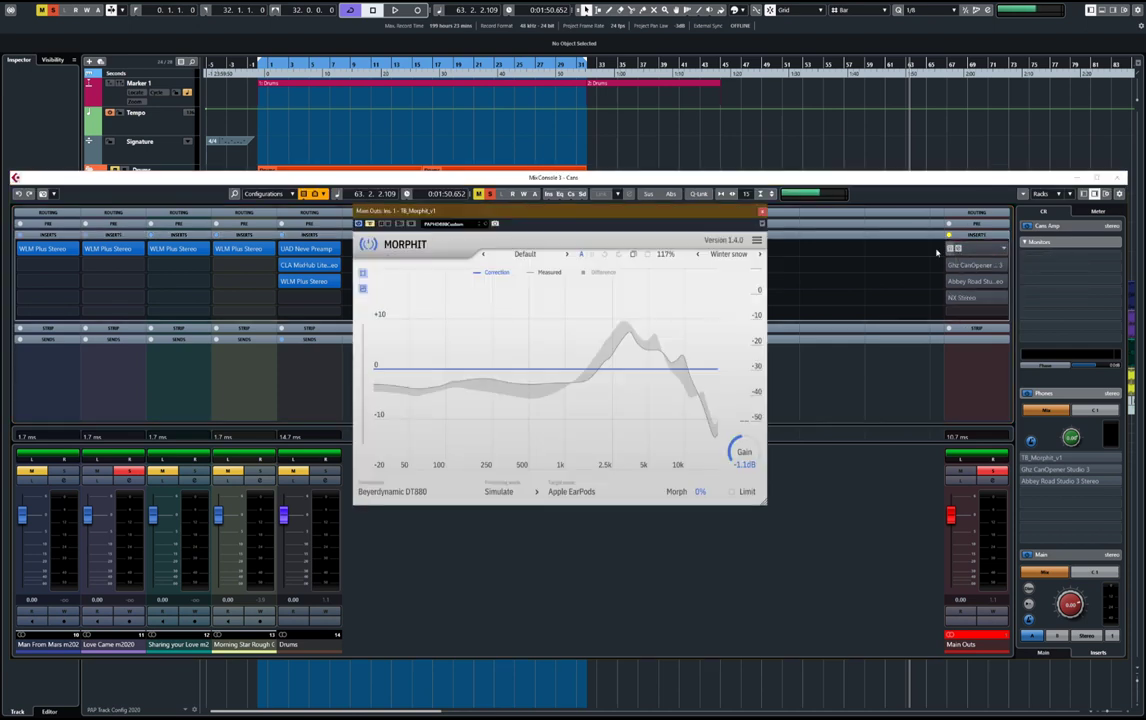
pyautogui.click(762, 213)
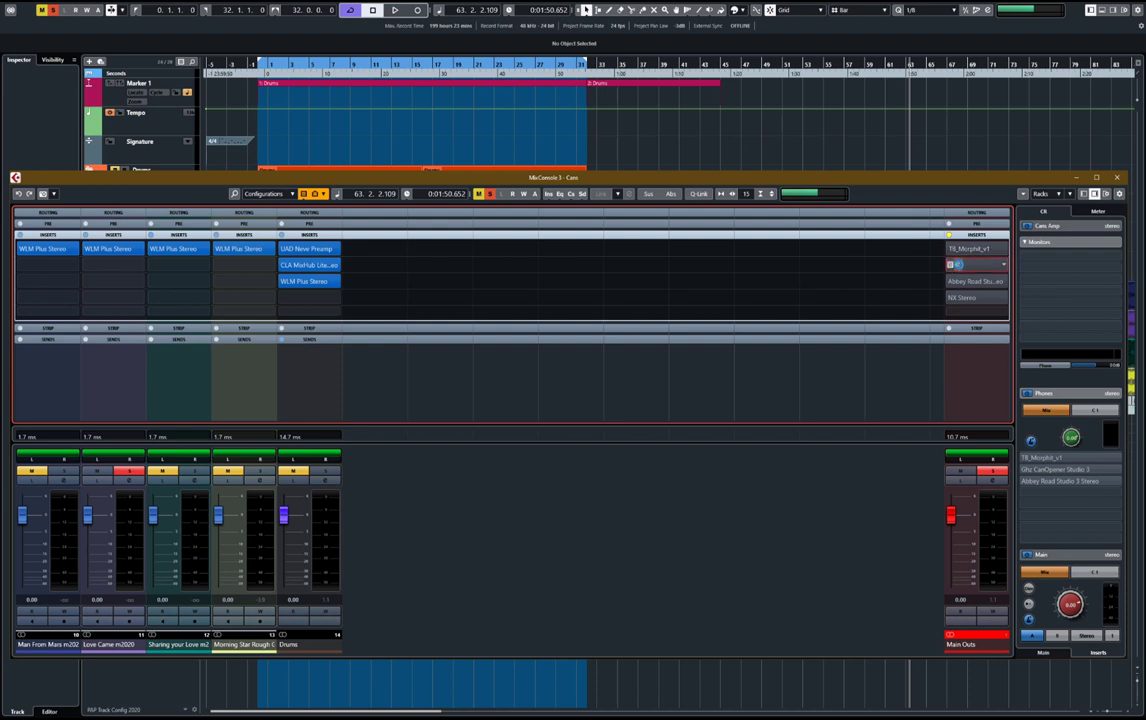
pyautogui.click(957, 264)
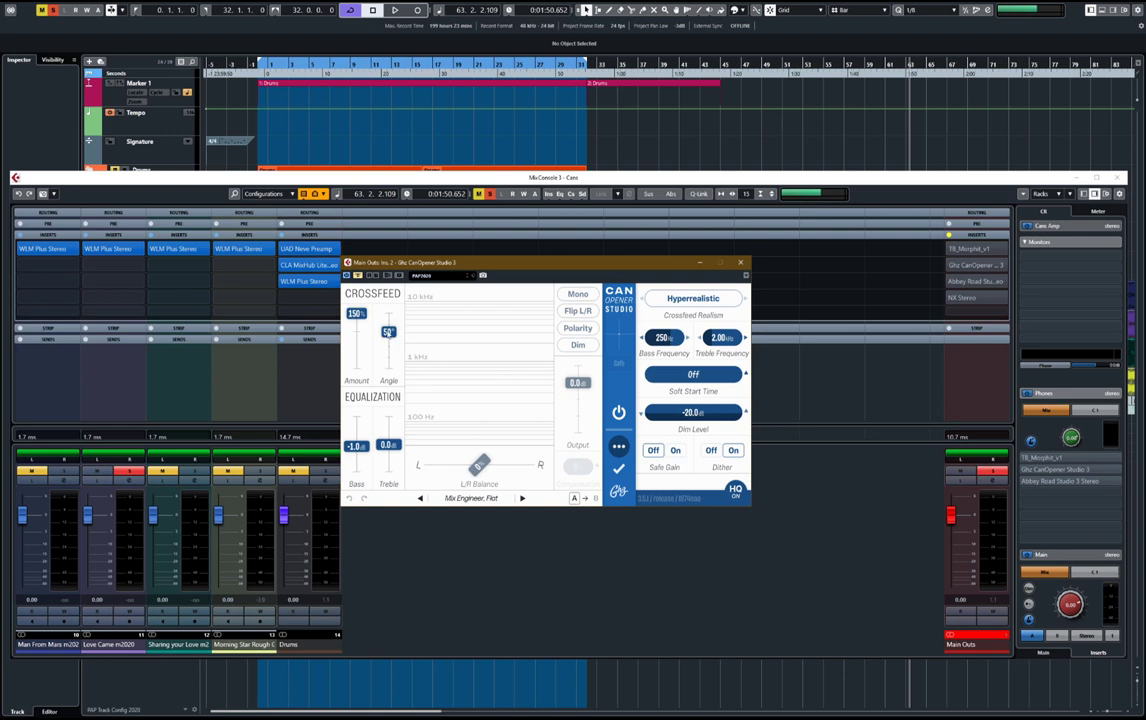
# Lower the crossfeed angle to 25° and keep Hyperrealistic crossfeed realism at 150%
pyautogui.moveTo(388, 331)
pyautogui.mouseDown()
pyautogui.moveTo(388, 350)
pyautogui.moveTo(388, 313)
pyautogui.mouseUp()
pyautogui.click(357, 316)
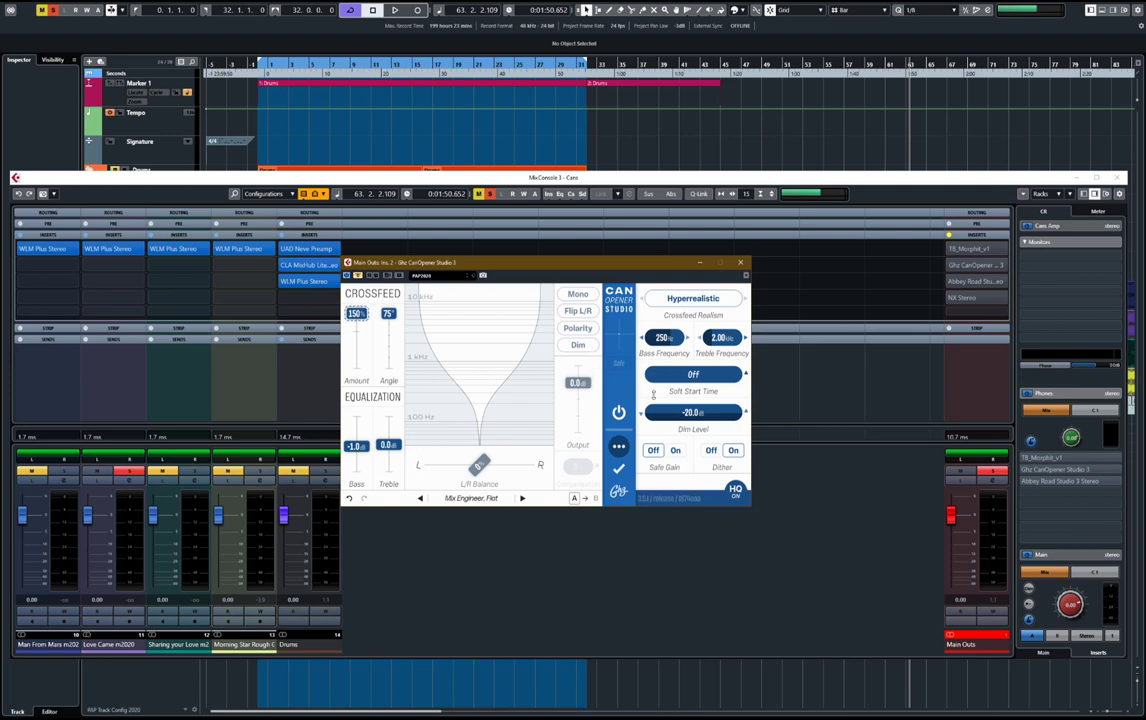
pyautogui.click(703, 300)
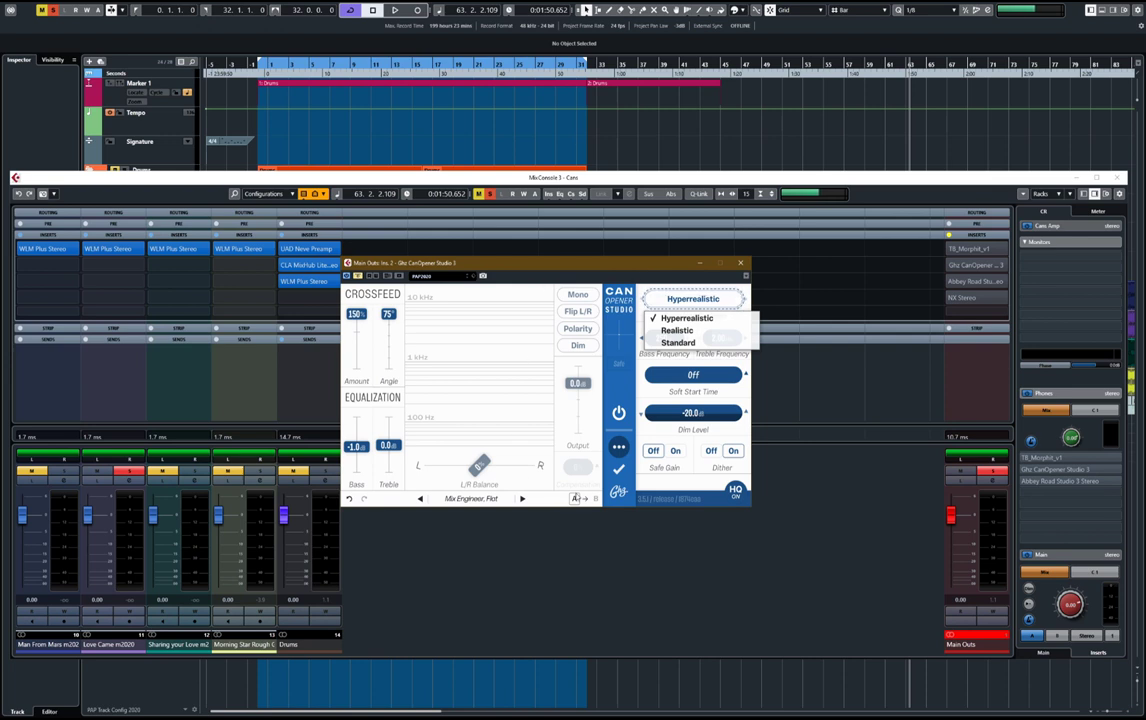
pyautogui.click(569, 481)
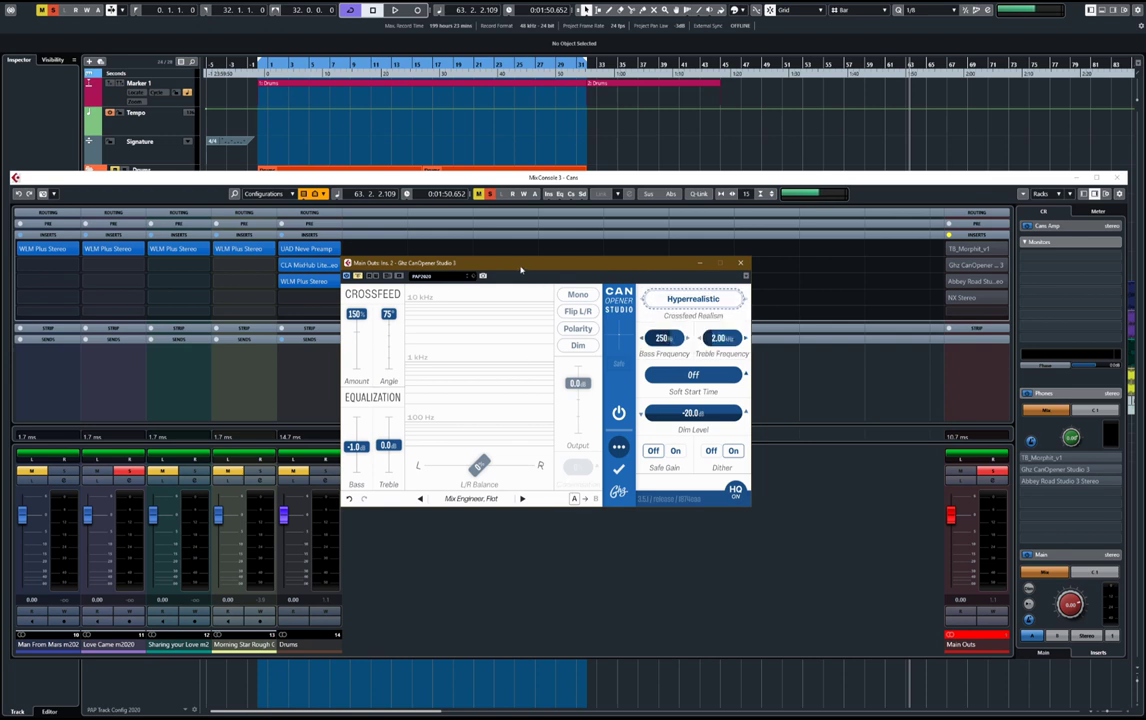
# Play the clip while sweeping the crossfeed angle to 75°, then 35°
pyautogui.press('space')
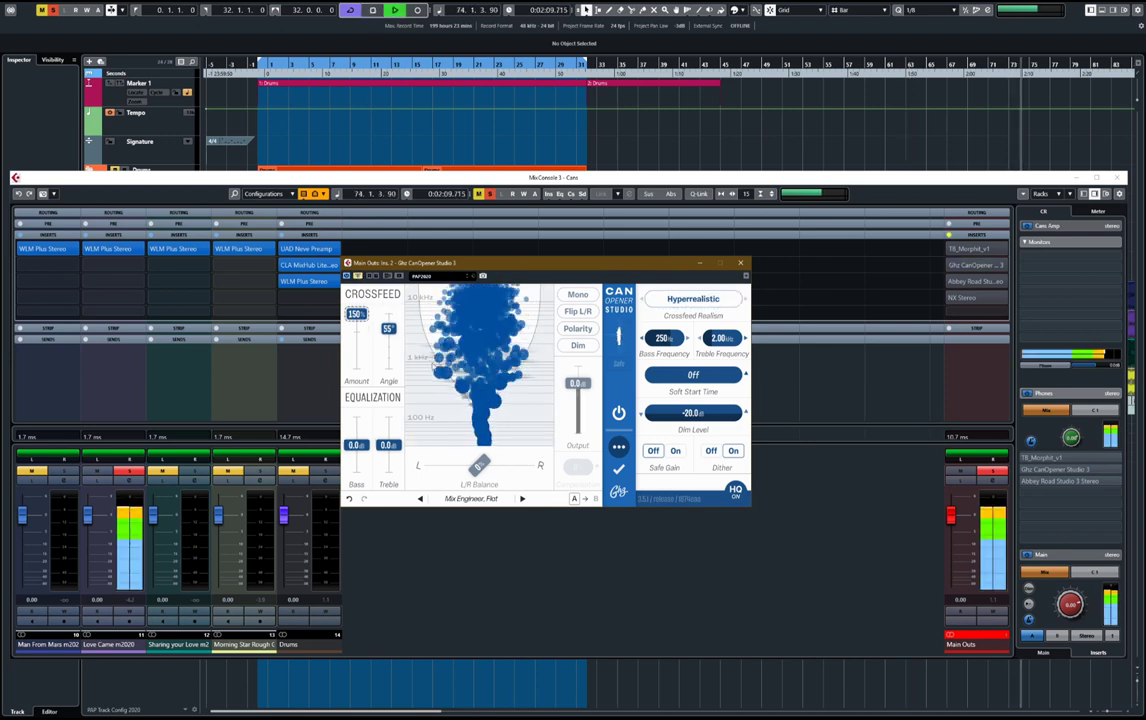
pyautogui.moveTo(389, 328); pyautogui.dragTo(389, 315)
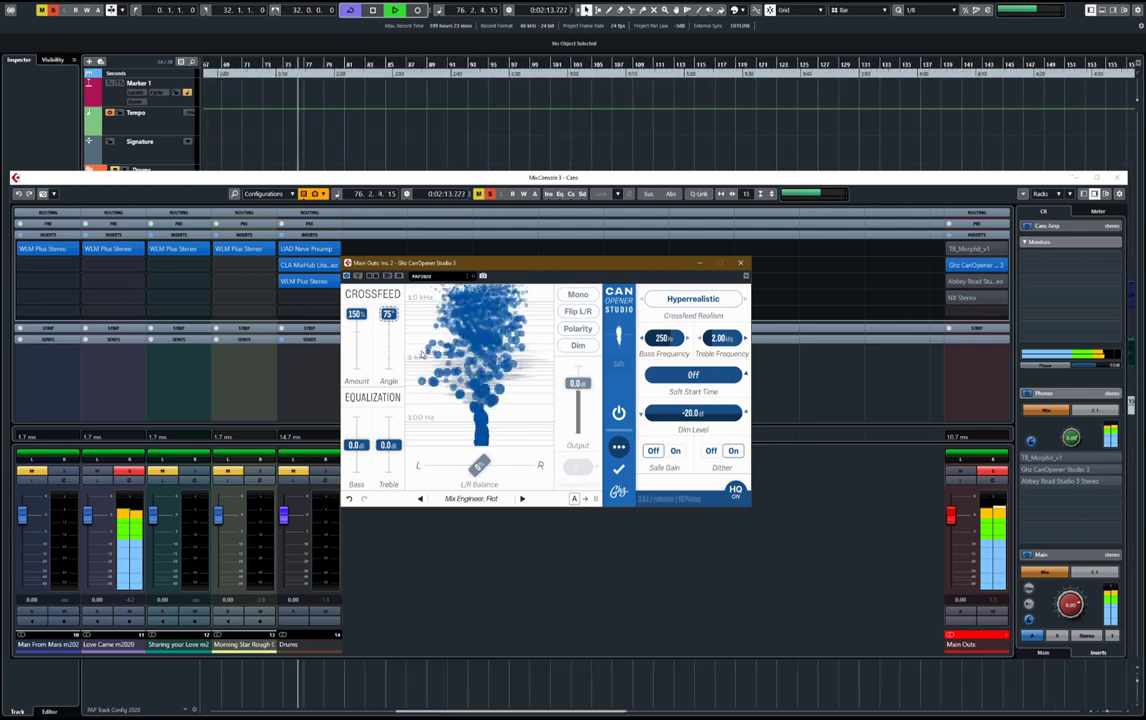
pyautogui.moveTo(389, 315); pyautogui.dragTo(388, 391)
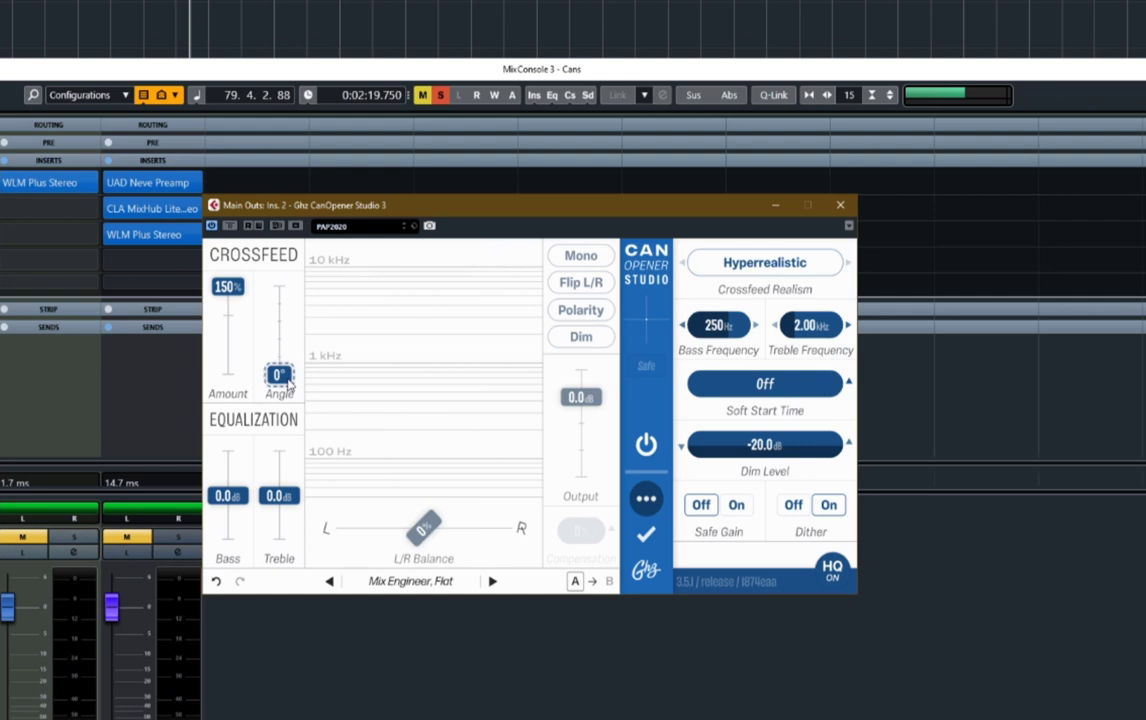
# Reduce crossfeed amount to 68% and widen the angle to about 50°
pyautogui.moveTo(287, 380)
pyautogui.mouseDown()
pyautogui.moveTo(278, 287)
pyautogui.moveTo(281, 376)
pyautogui.mouseUp()
pyautogui.moveTo(228, 287)
pyautogui.mouseDown()
pyautogui.moveTo(237, 371)
pyautogui.moveTo(235, 311)
pyautogui.mouseUp()
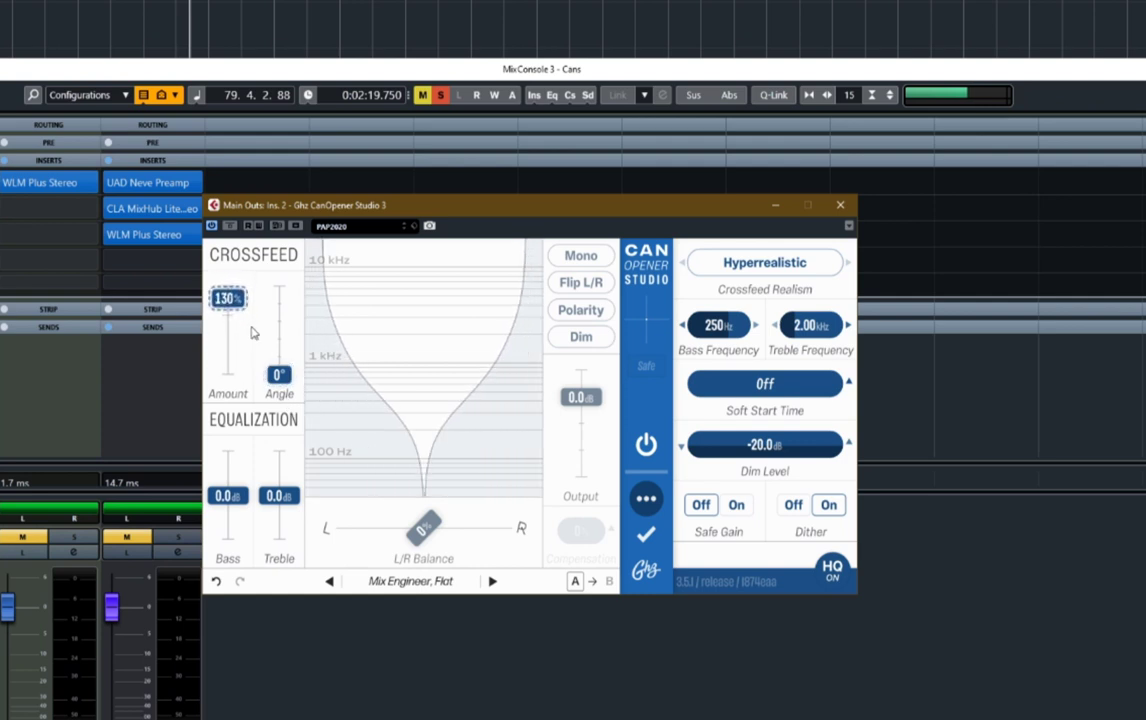
pyautogui.click(280, 376)
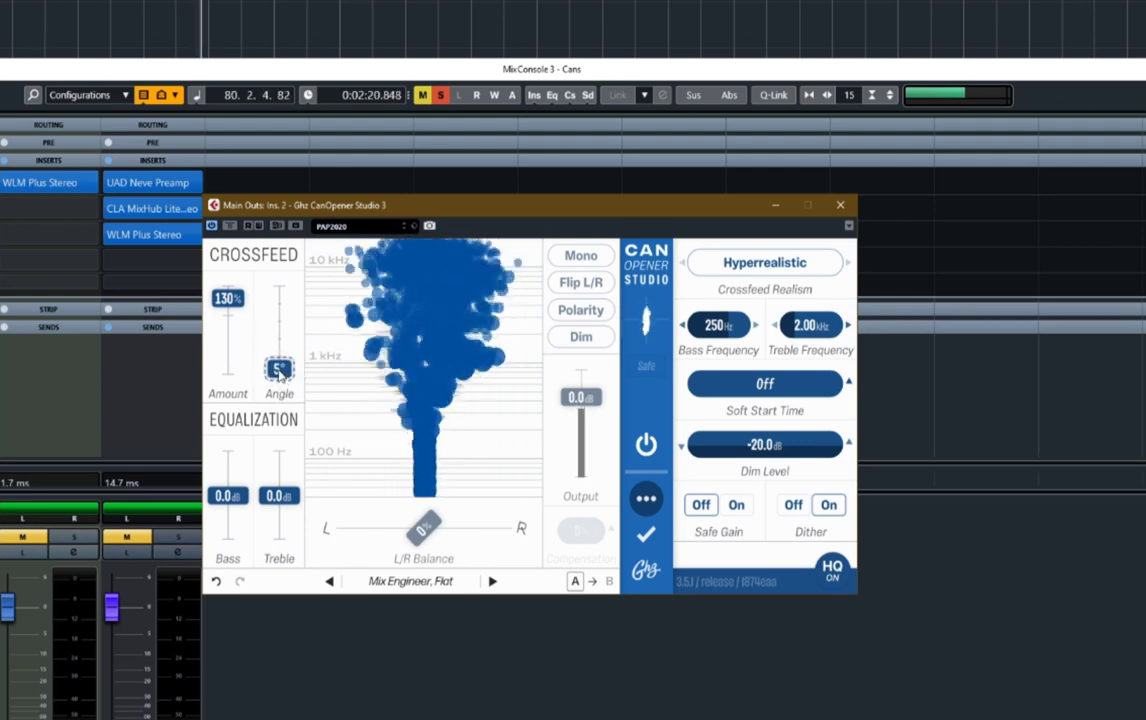
pyautogui.moveTo(237, 303); pyautogui.dragTo(229, 334)
pyautogui.moveTo(280, 369); pyautogui.dragTo(280, 308)
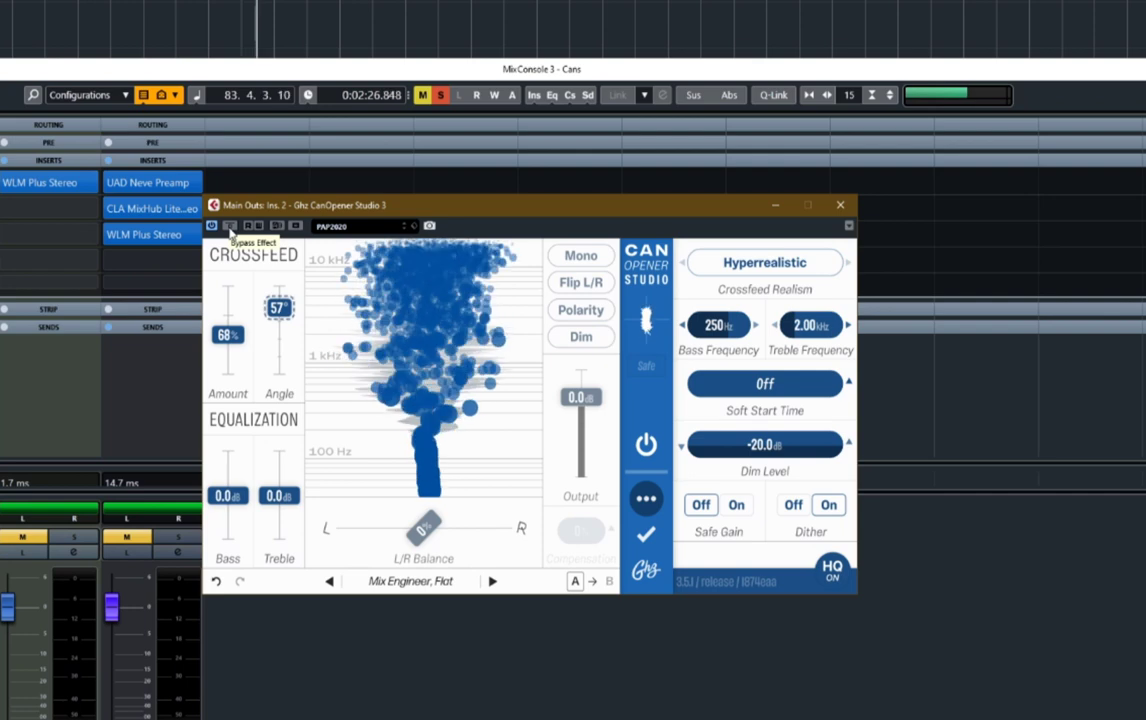
# Compare against bypass, then raise the crossfeed amount back to 150%
pyautogui.click(230, 229)
pyautogui.click(230, 227)
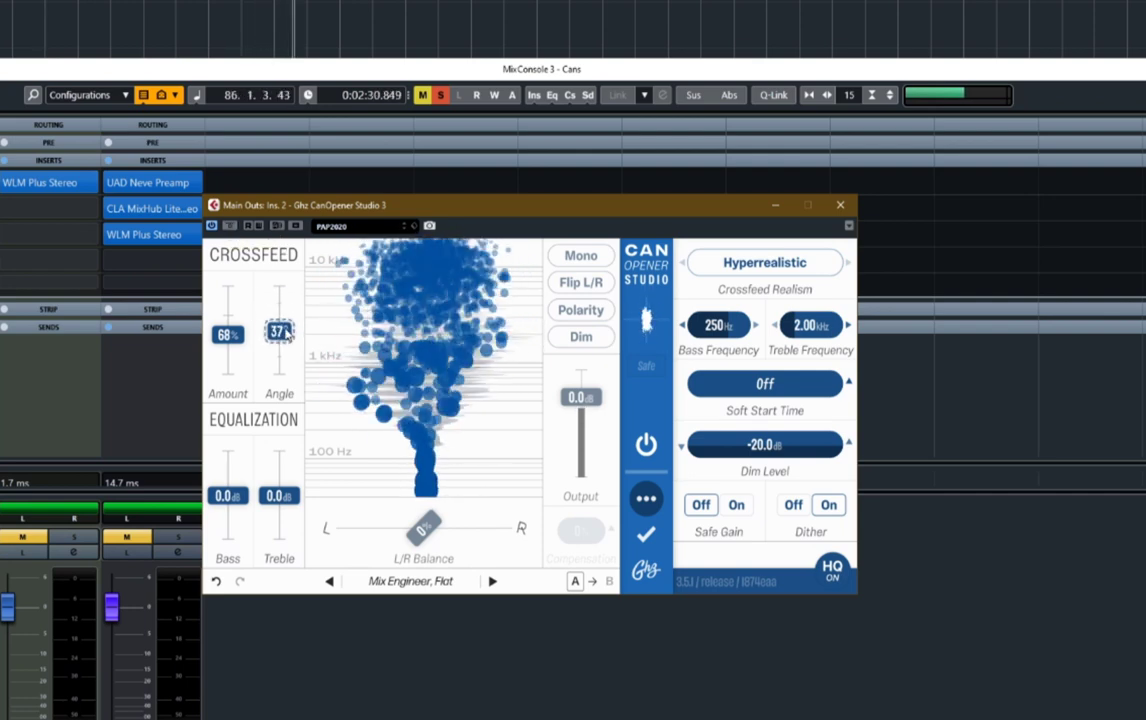
pyautogui.moveTo(241, 337); pyautogui.dragTo(246, 289)
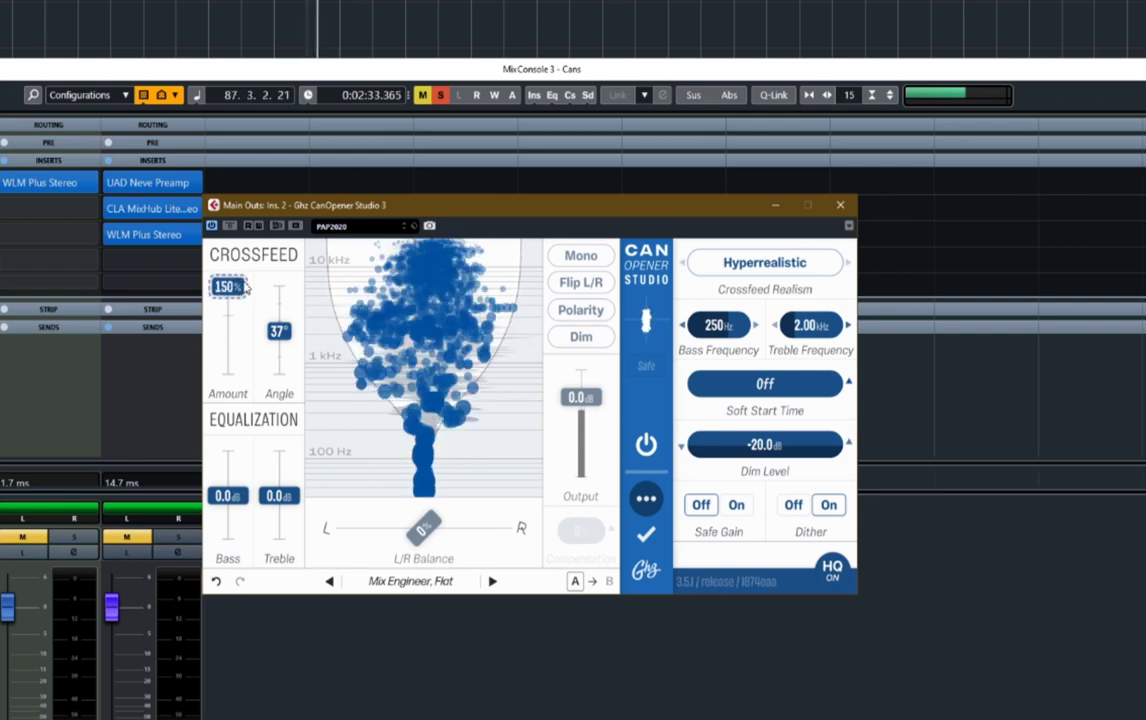
# Audition Standard realism at 35% amount, then Realistic, ending on Hyperrealistic
pyautogui.click(766, 263)
pyautogui.click(750, 333)
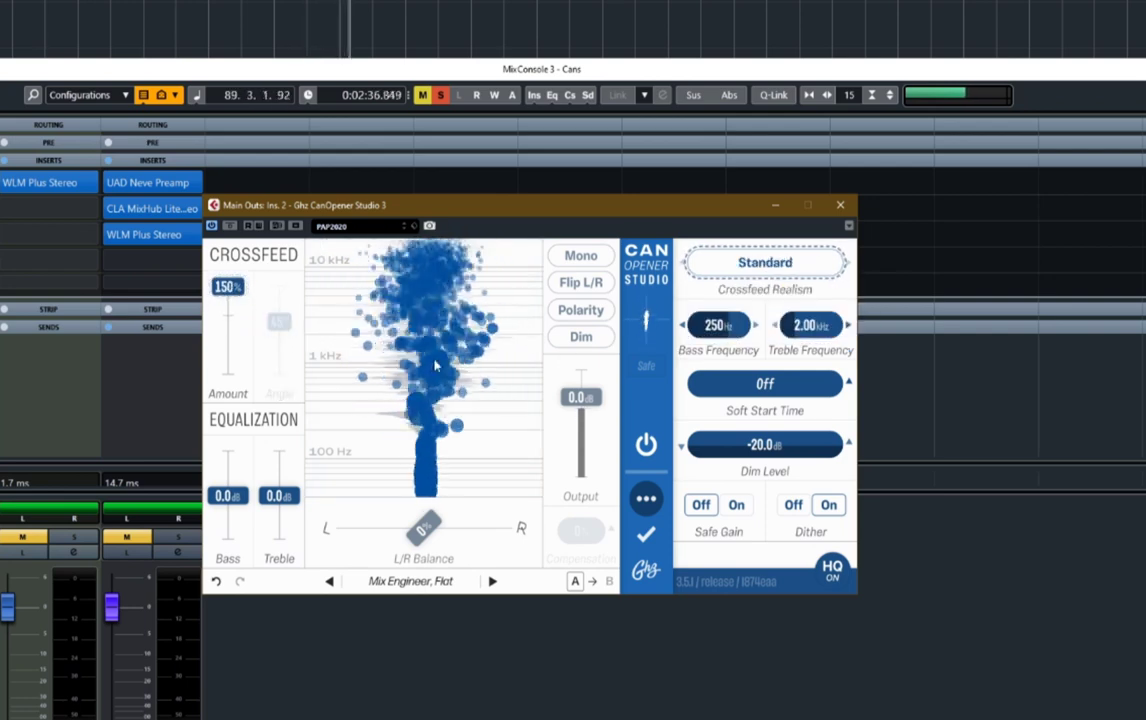
pyautogui.moveTo(226, 289)
pyautogui.mouseDown()
pyautogui.moveTo(231, 372)
pyautogui.moveTo(231, 290)
pyautogui.mouseUp()
pyautogui.click(797, 264)
pyautogui.click(767, 316)
pyautogui.click(768, 260)
pyautogui.click(740, 292)
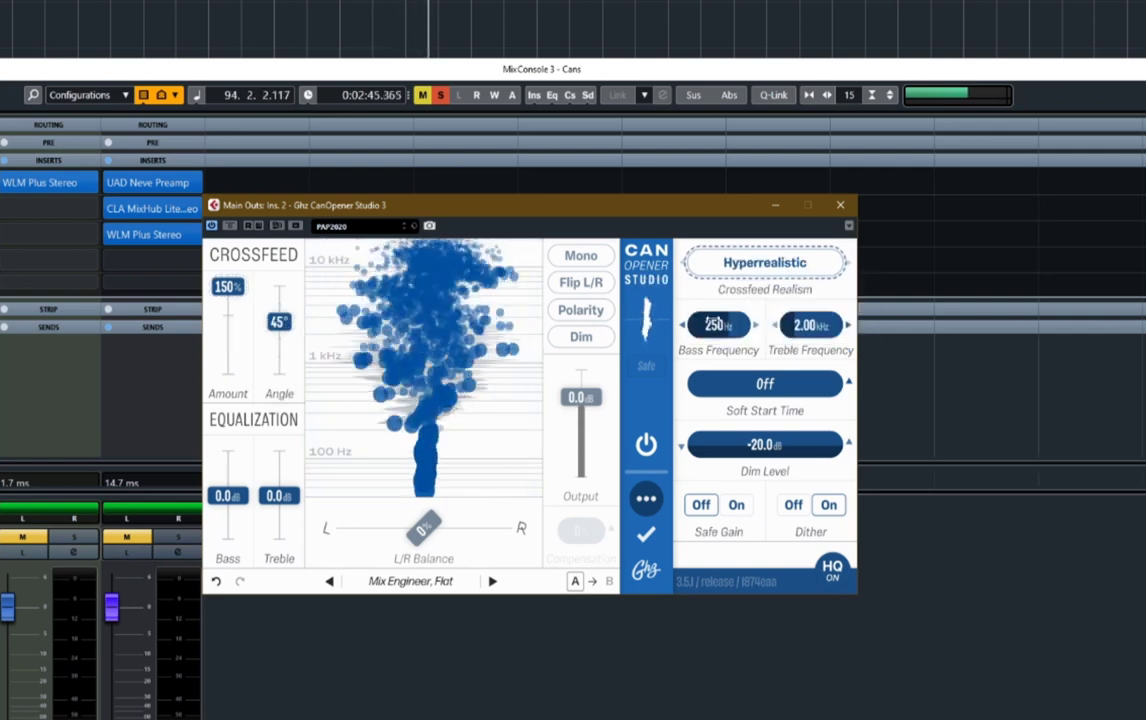
# Step CanOpener to the PAP2020 preset and close the CanOpener plugin window
pyautogui.click(492, 581)
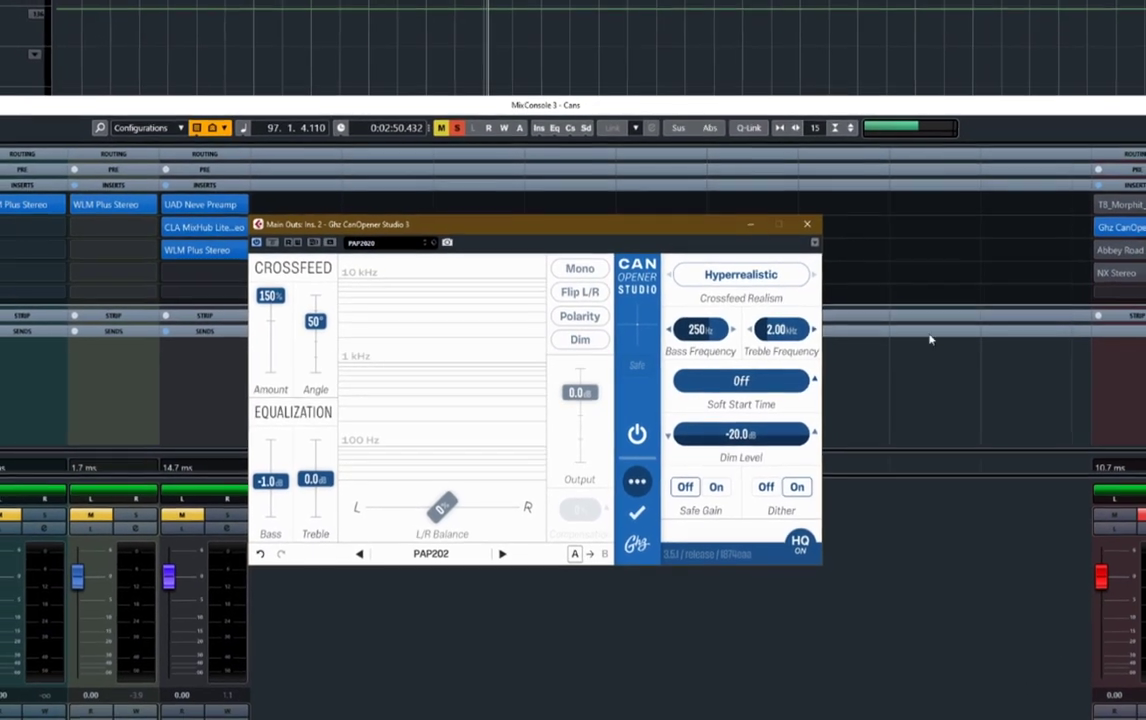
pyautogui.click(806, 224)
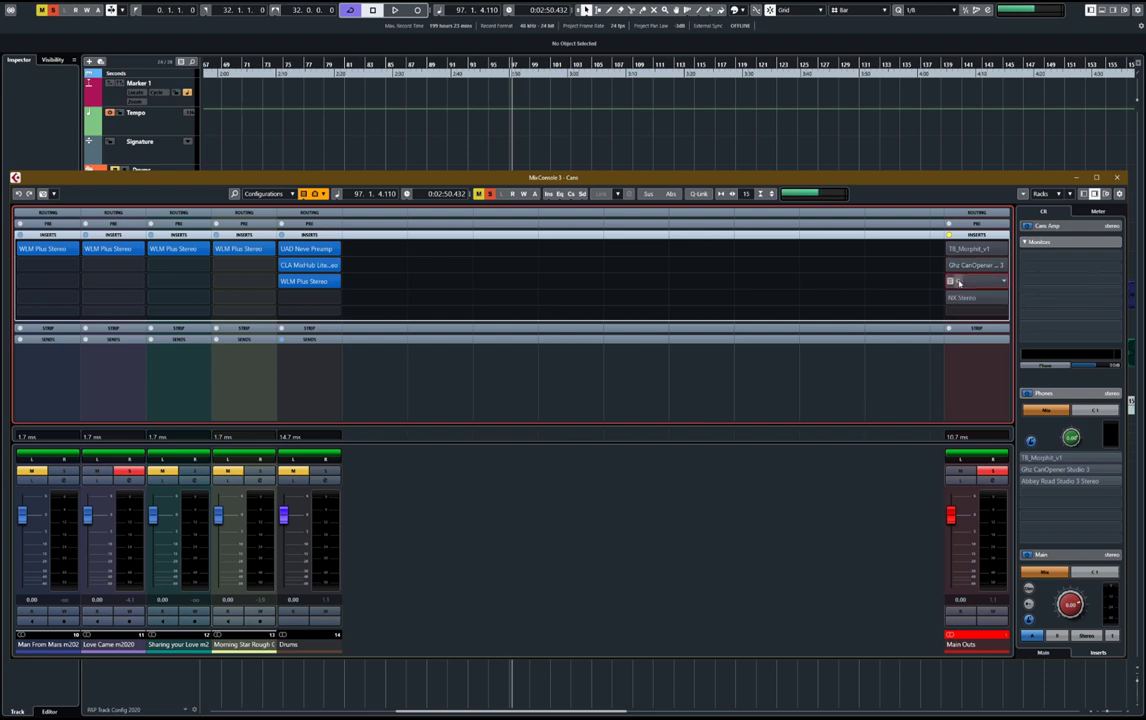
# Open the Abbey Road Studio 3 editor from Main Outs and move it to the left
pyautogui.click(962, 297)
pyautogui.moveTo(479, 142); pyautogui.dragTo(341, 158)
pyautogui.rightClick(422, 165)
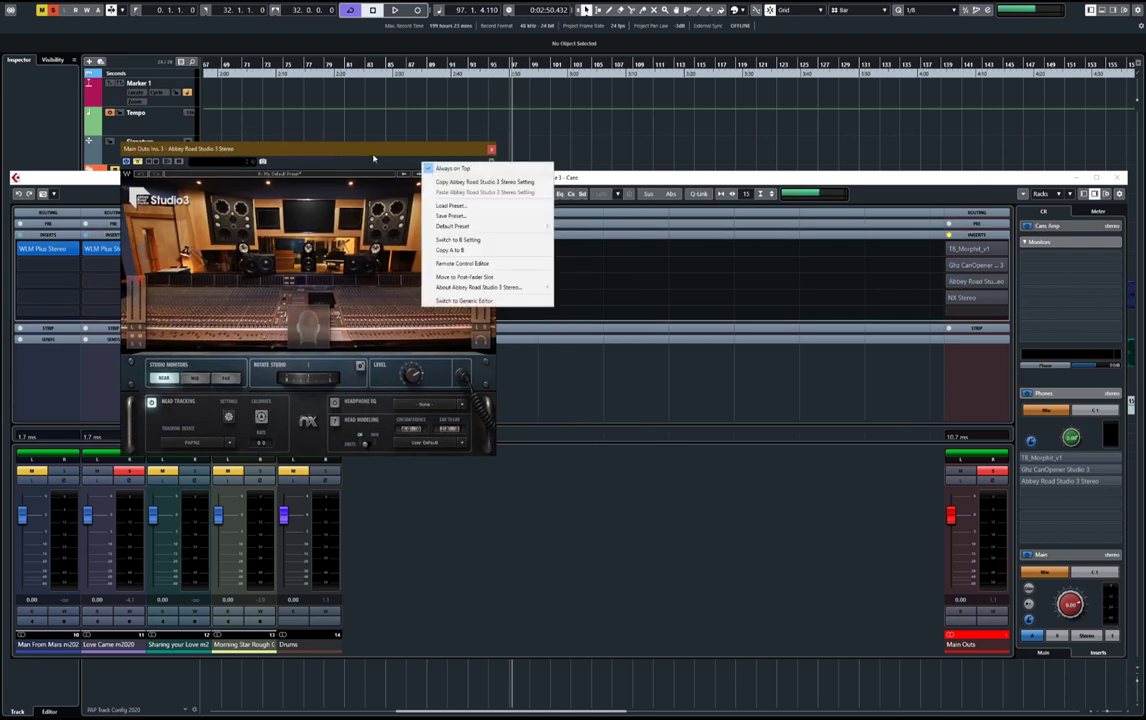
pyautogui.press('Escape')
# Open the NX Stereo editor on the right and send playback back to bar 32
pyautogui.click(955, 298)
pyautogui.moveTo(573, 173); pyautogui.dragTo(676, 157)
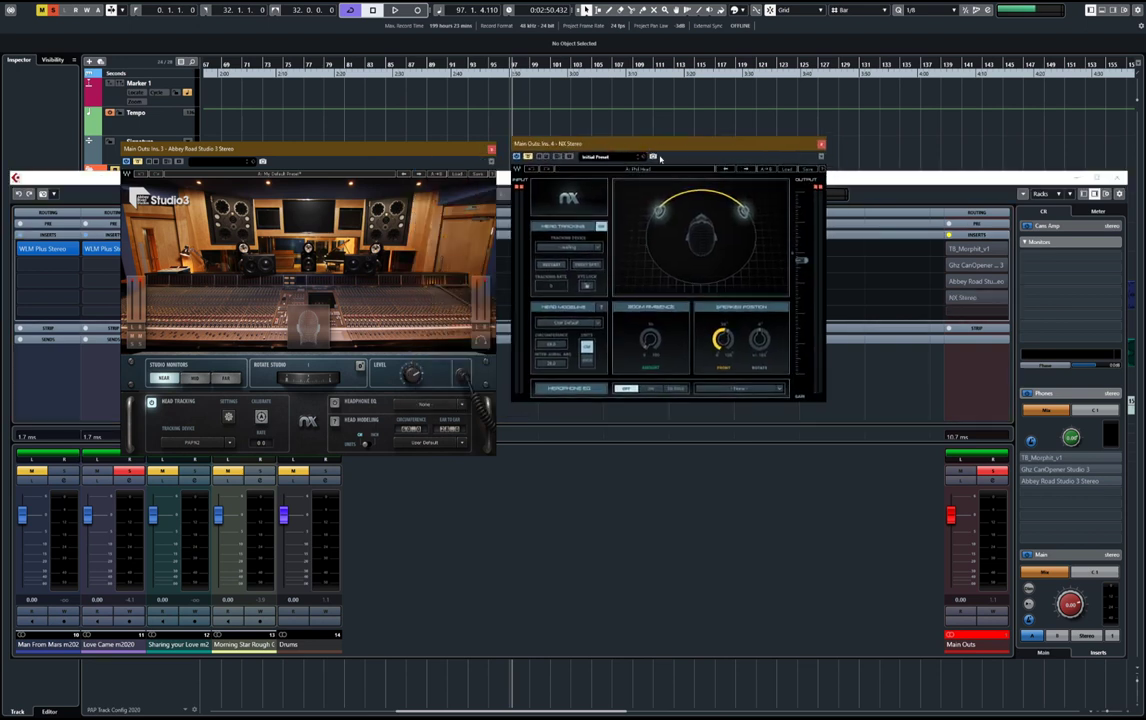
pyautogui.rightClick(694, 160)
pyautogui.press('Escape')
pyautogui.press('space')
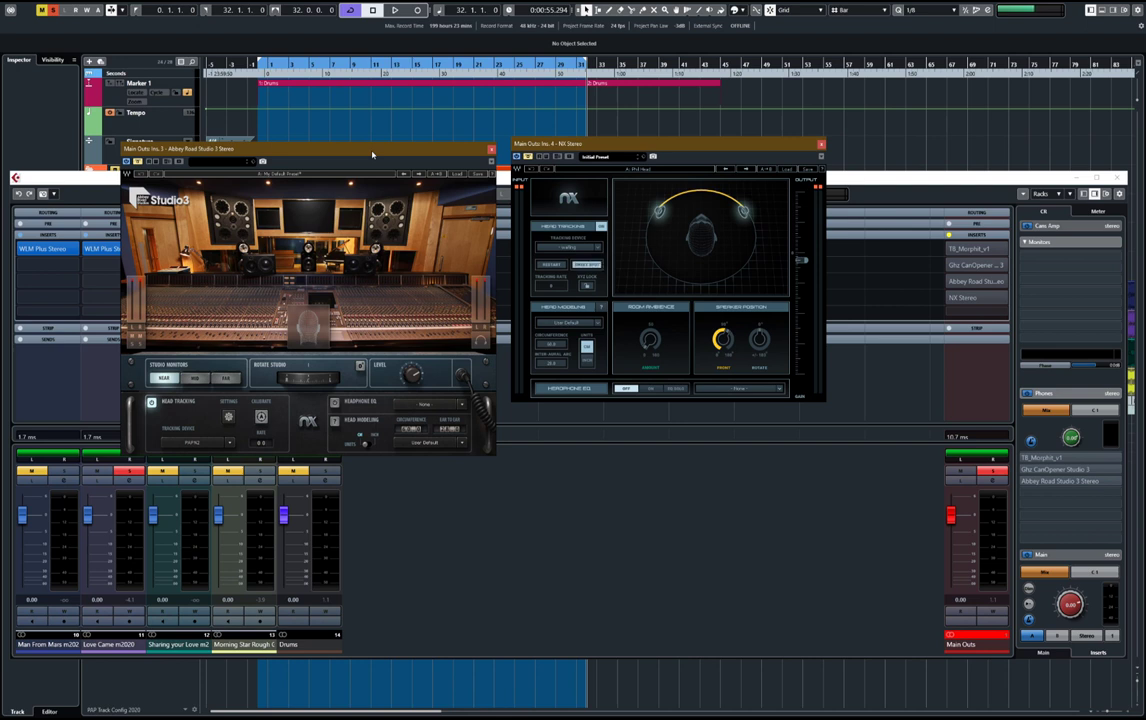
# Audition Studio 3's far and mid monitors, return to near, and overlap its window onto NX
pyautogui.click(226, 378)
pyautogui.click(195, 378)
pyautogui.click(163, 378)
pyautogui.moveTo(671, 157)
pyautogui.mouseDown()
pyautogui.moveTo(710, 153)
pyautogui.moveTo(663, 155)
pyautogui.moveTo(678, 153)
pyautogui.mouseUp()
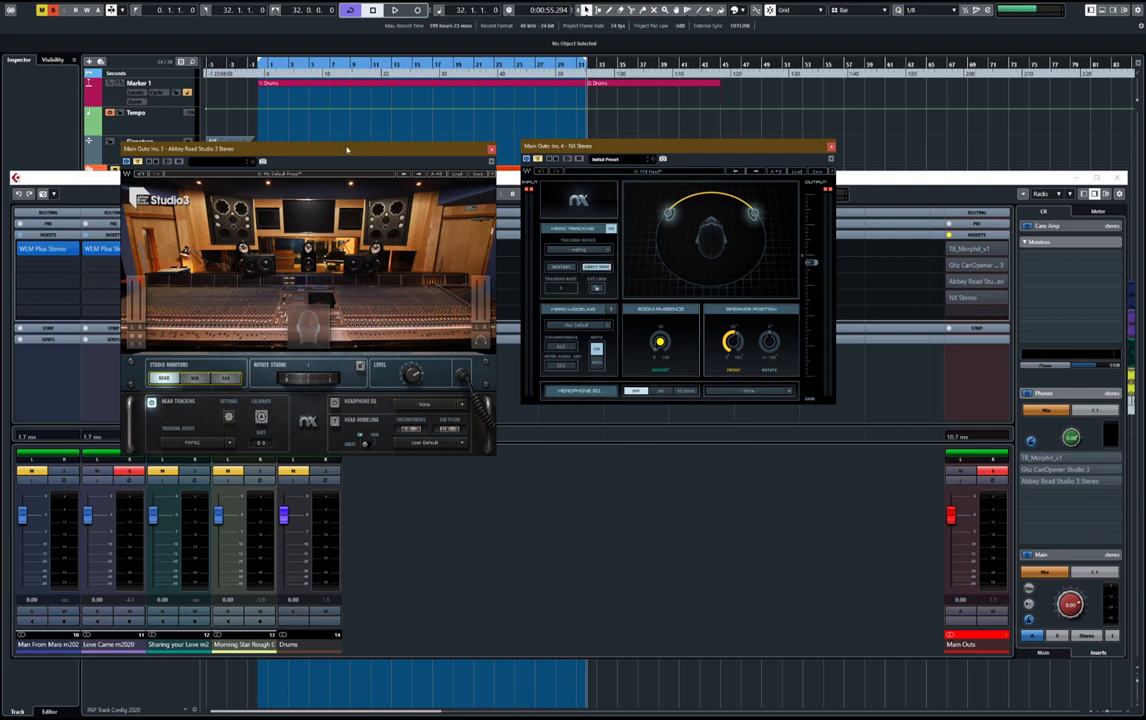
pyautogui.moveTo(369, 167); pyautogui.dragTo(502, 206)
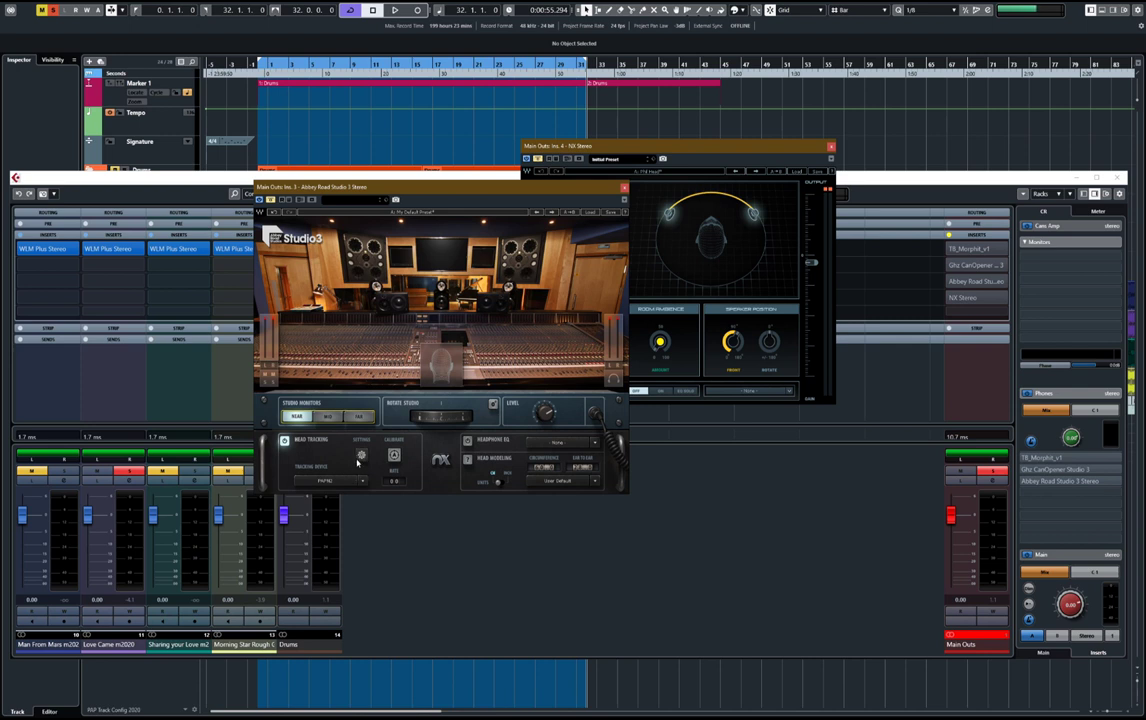
pyautogui.moveTo(440, 416); pyautogui.dragTo(447, 421)
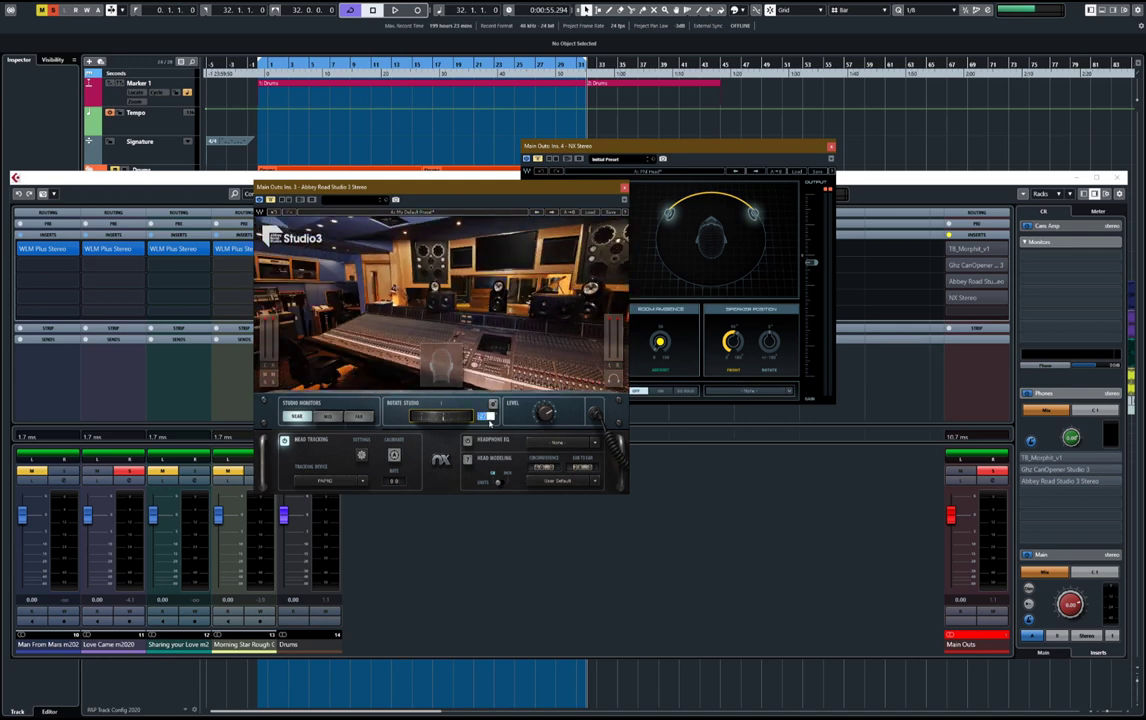
pyautogui.click(488, 419)
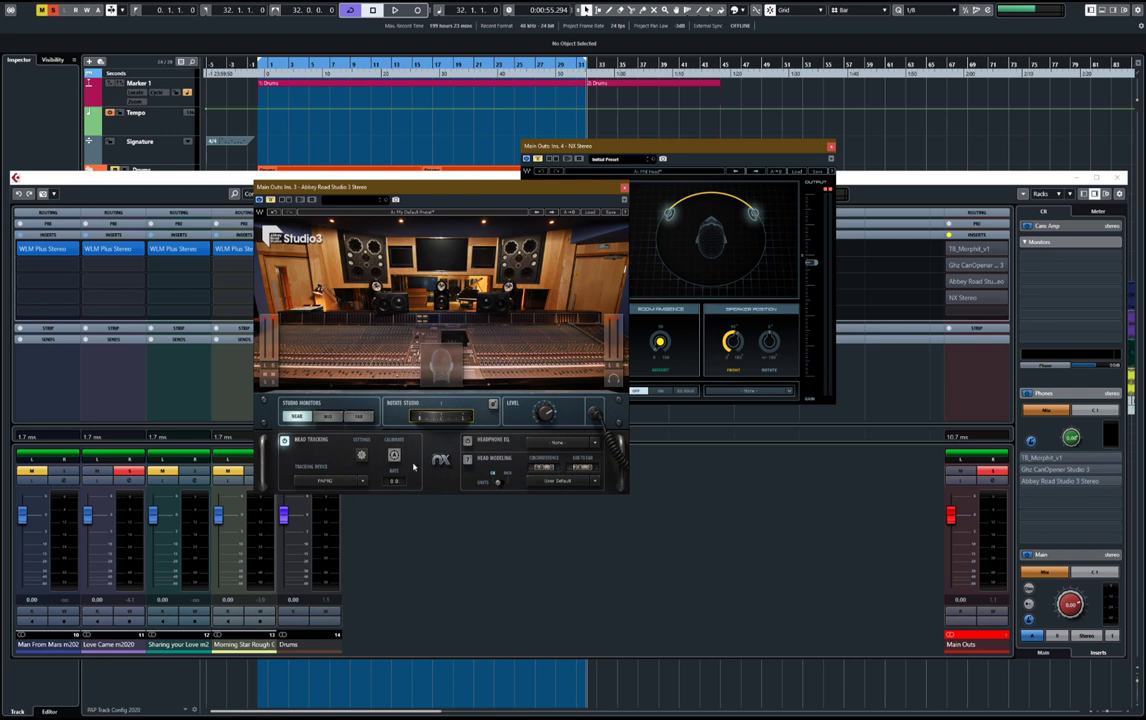
pyautogui.click(359, 458)
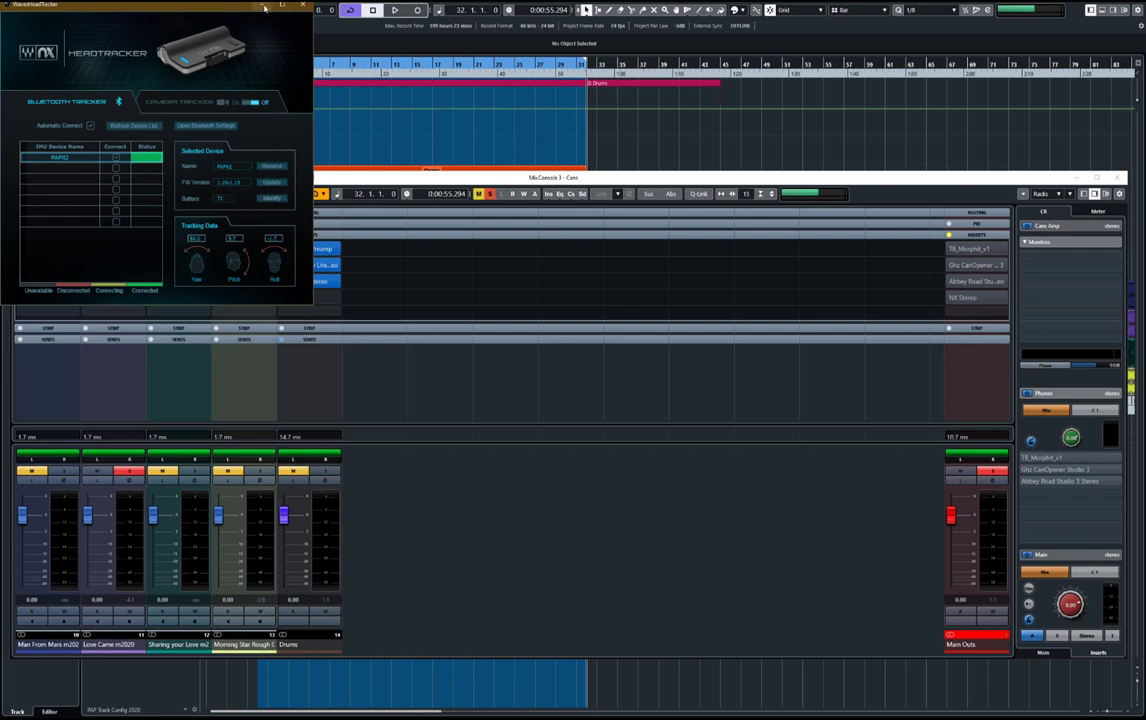
pyautogui.click(305, 6)
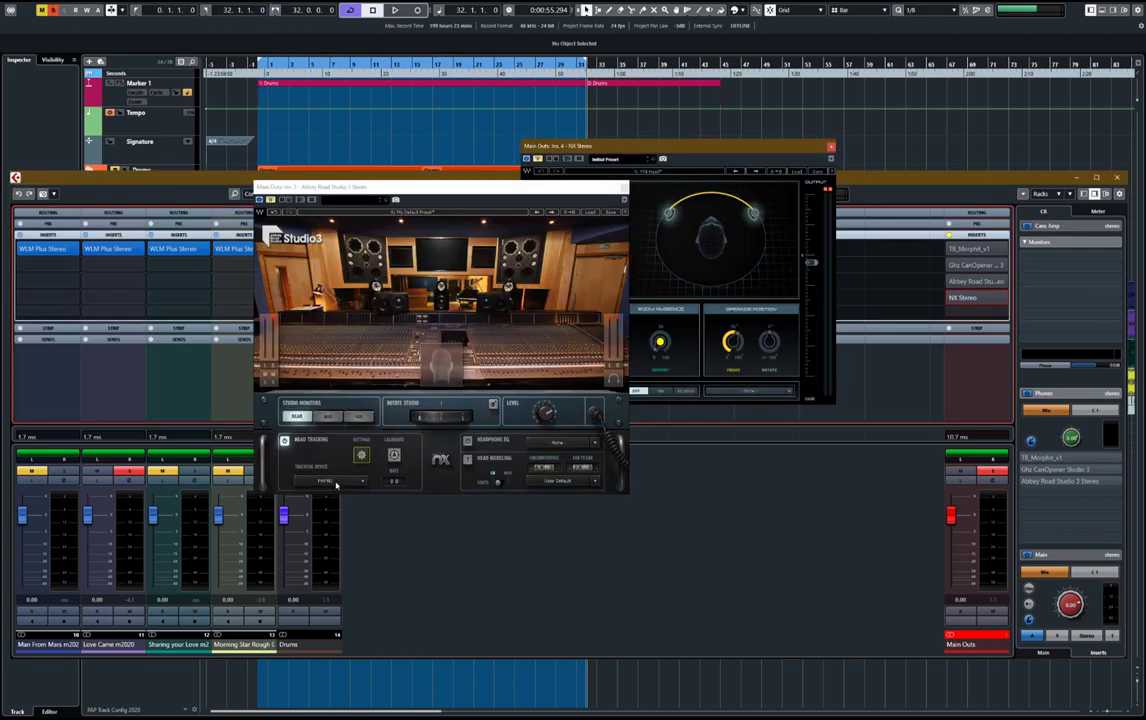
# Recentre Abbey Road Studio 3's head tracking with the Calibrate button under Head Tracking
pyautogui.click(446, 388)
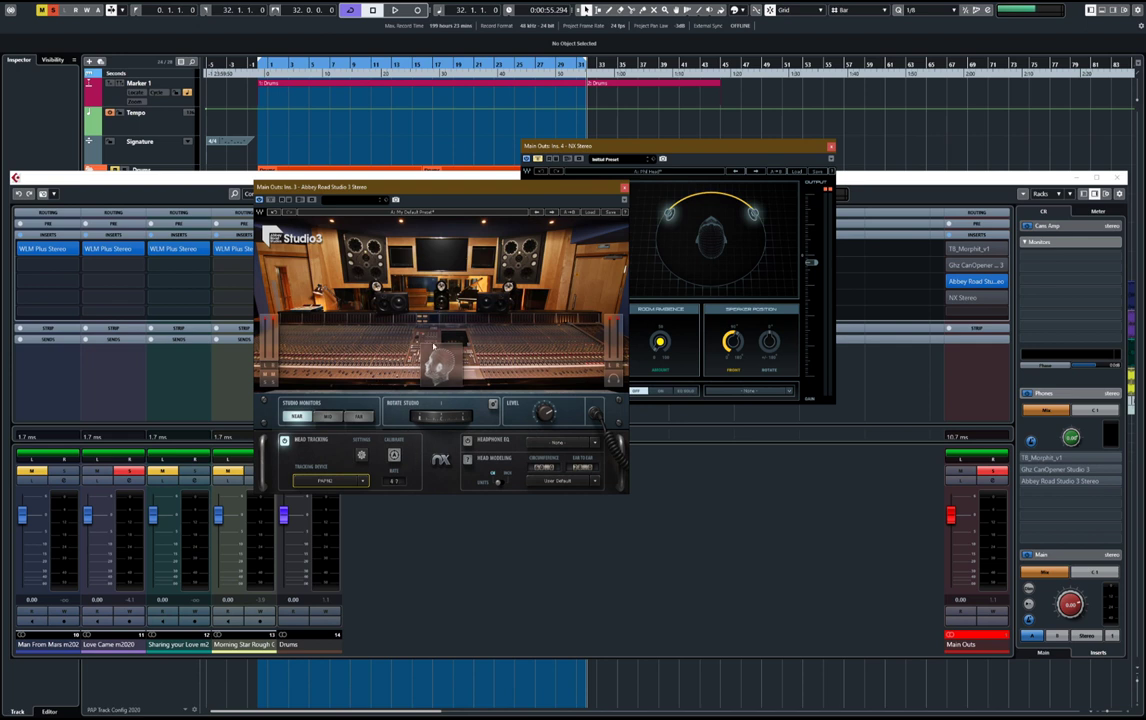
pyautogui.click(394, 456)
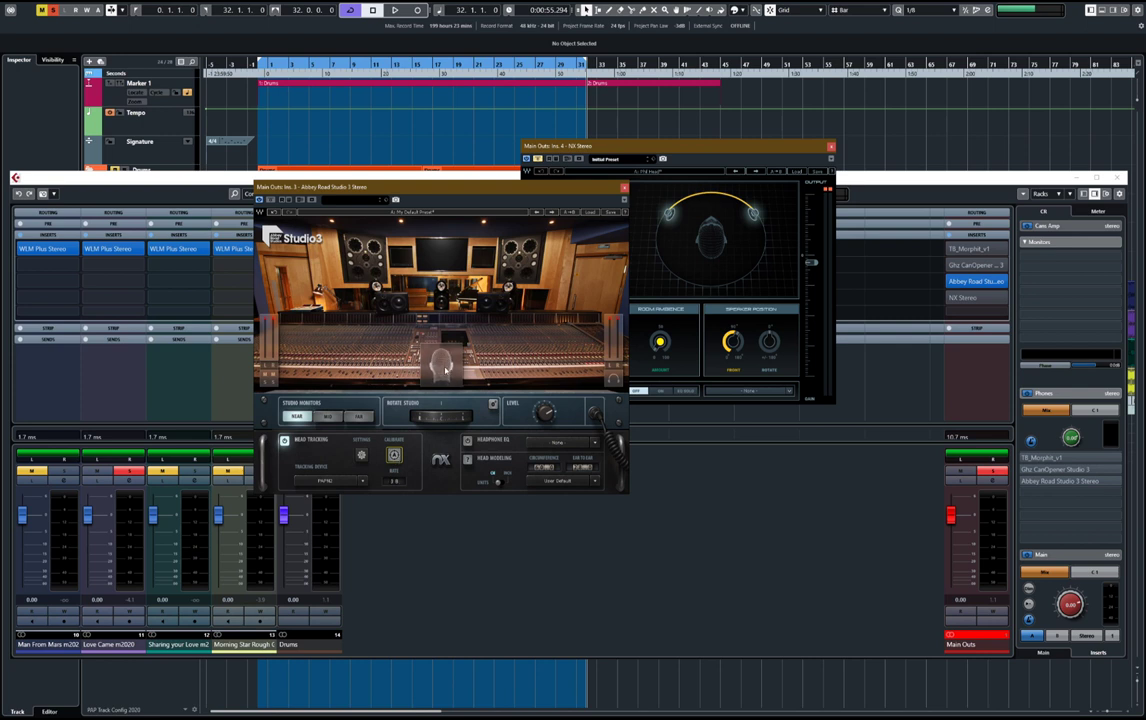
pyautogui.moveTo(422, 184); pyautogui.dragTo(393, 201)
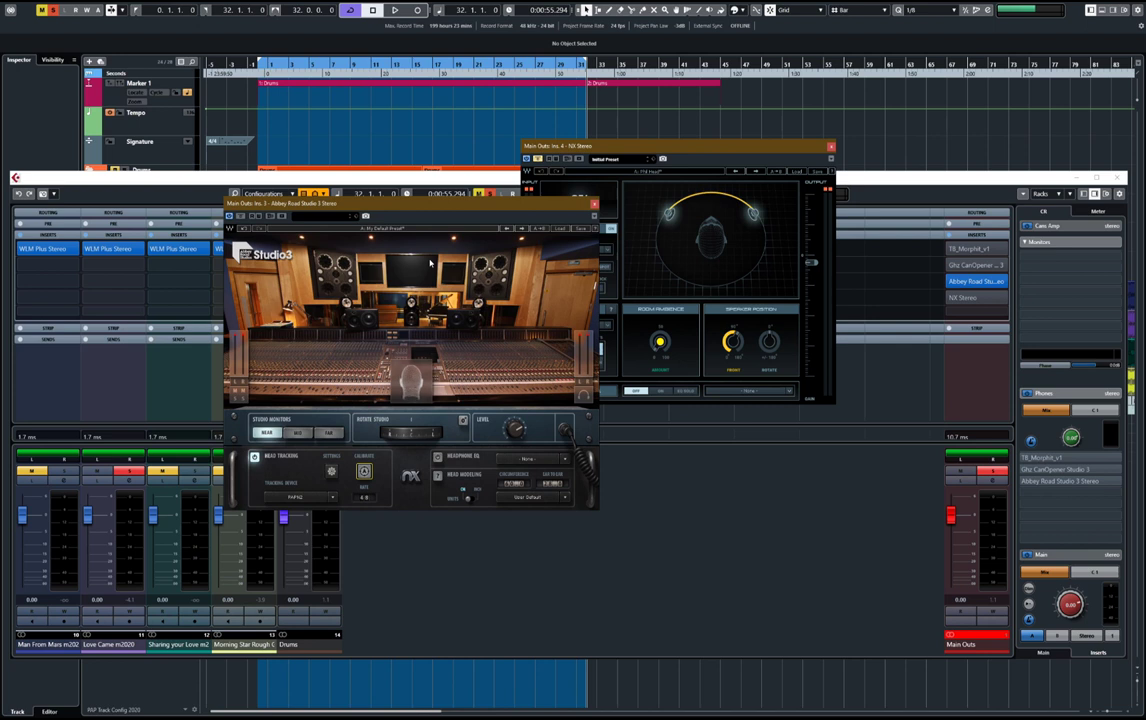
# Unsolo Love Came m2020 and solo Sharing your Love instead
pyautogui.click(270, 150)
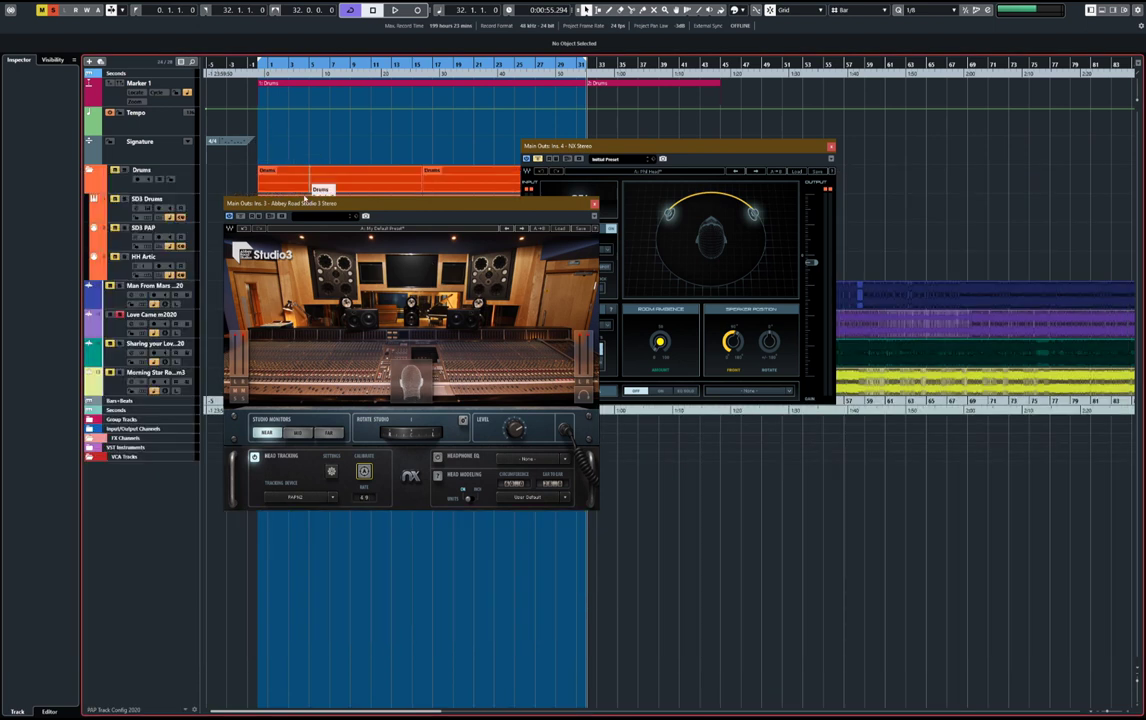
pyautogui.click(119, 315)
pyautogui.click(119, 344)
# Adjust Studio 3's output Level and switch its studio monitors to far
pyautogui.moveTo(312, 203)
pyautogui.mouseDown()
pyautogui.moveTo(345, 179)
pyautogui.moveTo(330, 204)
pyautogui.mouseUp()
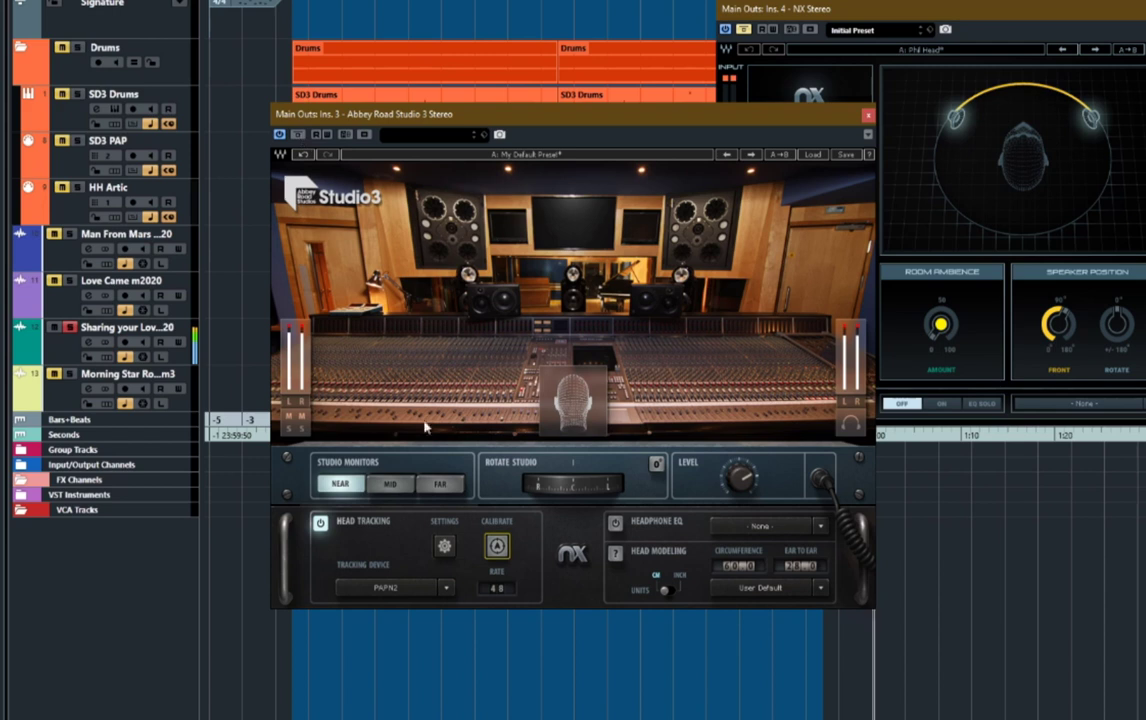
pyautogui.click(741, 476)
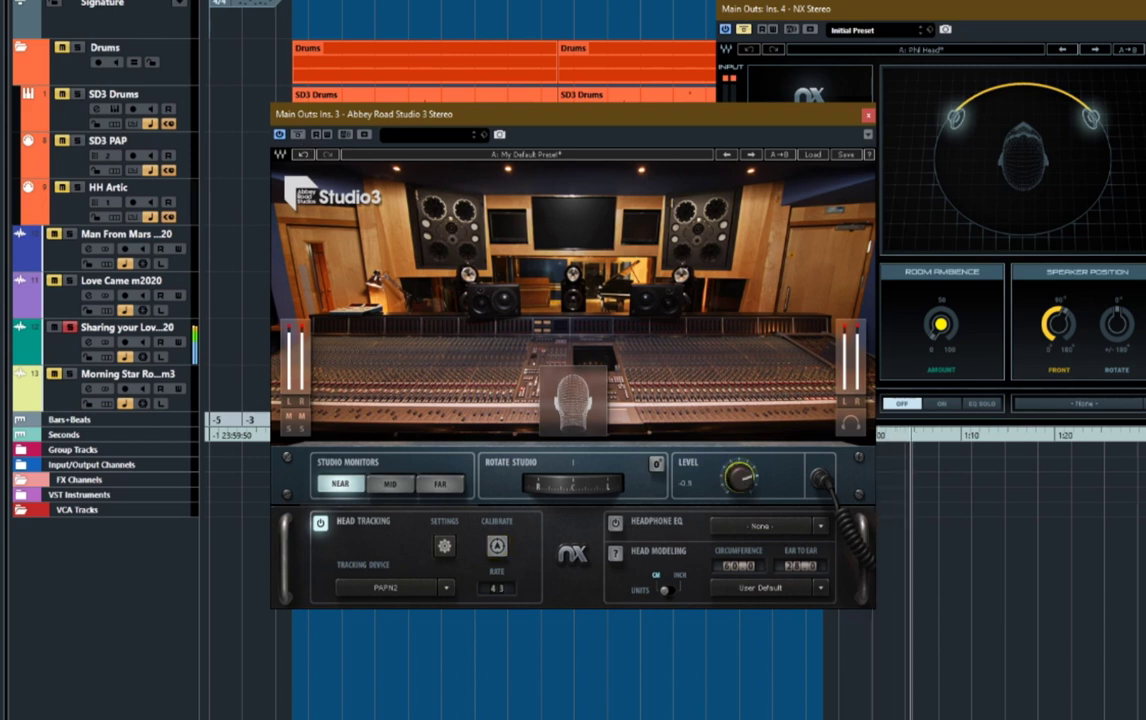
pyautogui.click(445, 486)
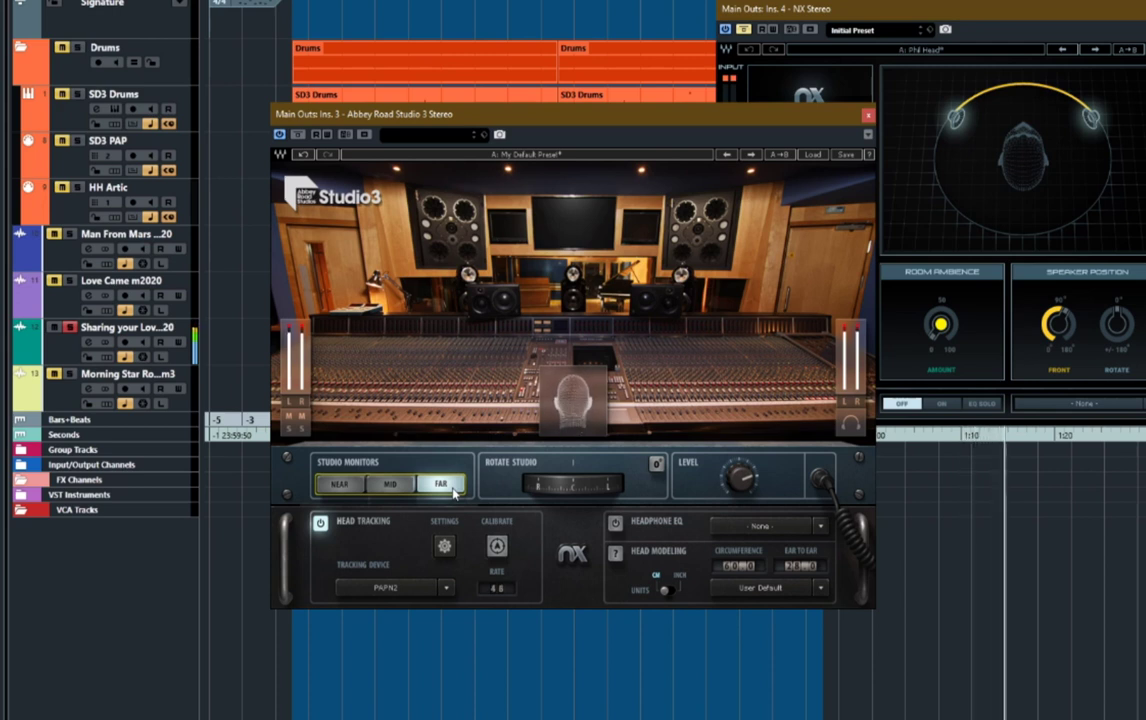
# Try Studio 3's mid and near monitor positions, then return to far
pyautogui.click(388, 489)
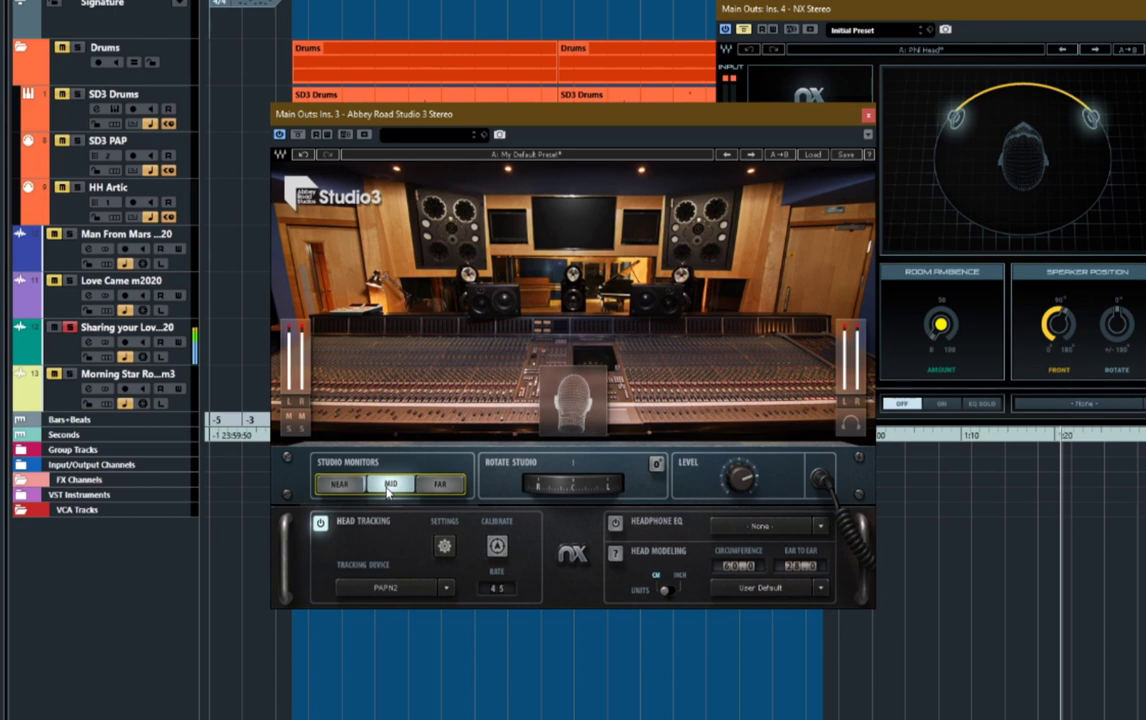
pyautogui.click(345, 490)
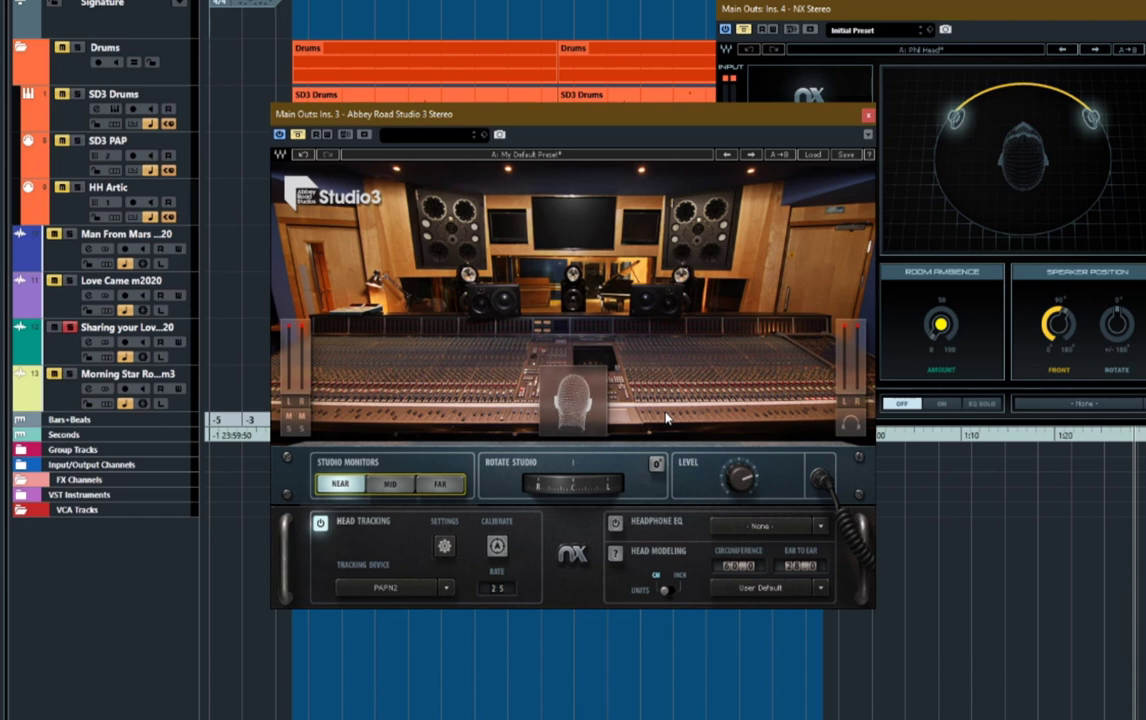
pyautogui.click(445, 485)
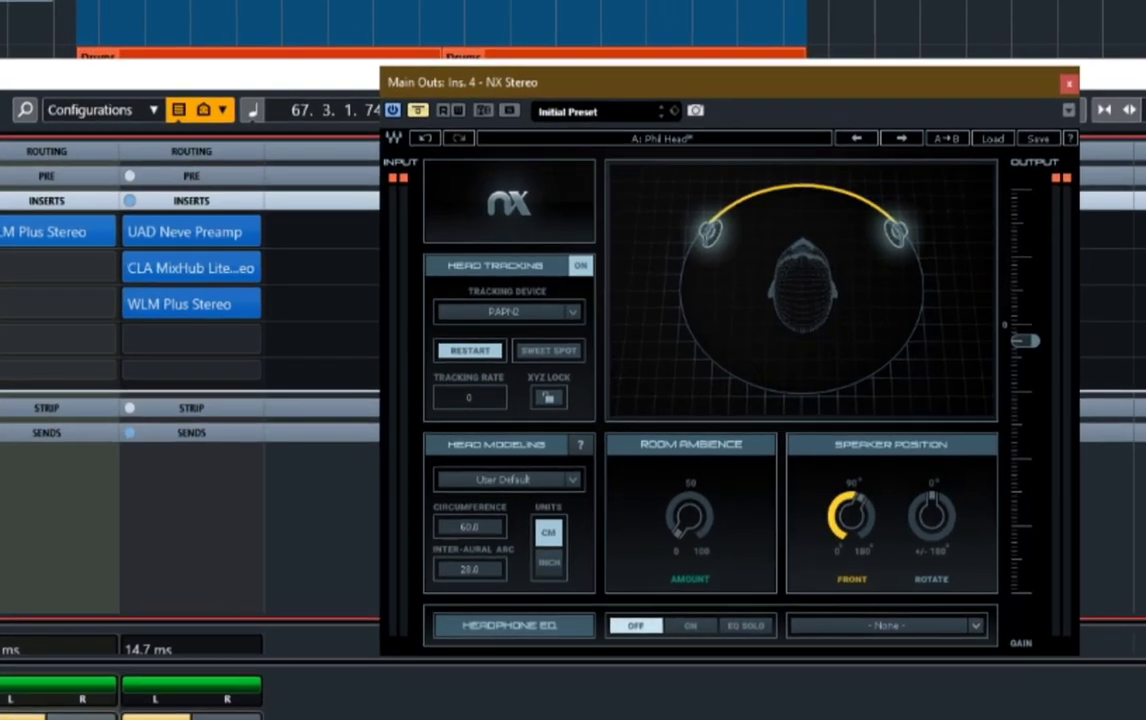
# Un-bypass NX Stereo and recentre its head tracking with Sweet Spot
pyautogui.moveTo(772, 92); pyautogui.dragTo(657, 72)
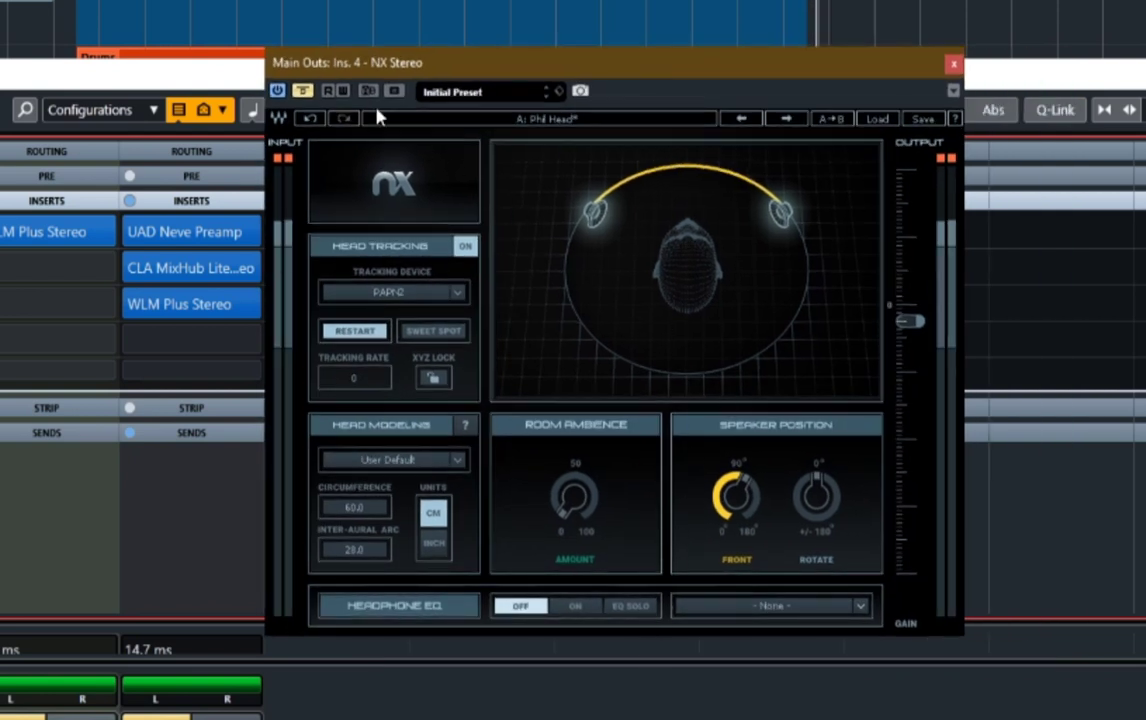
pyautogui.click(302, 94)
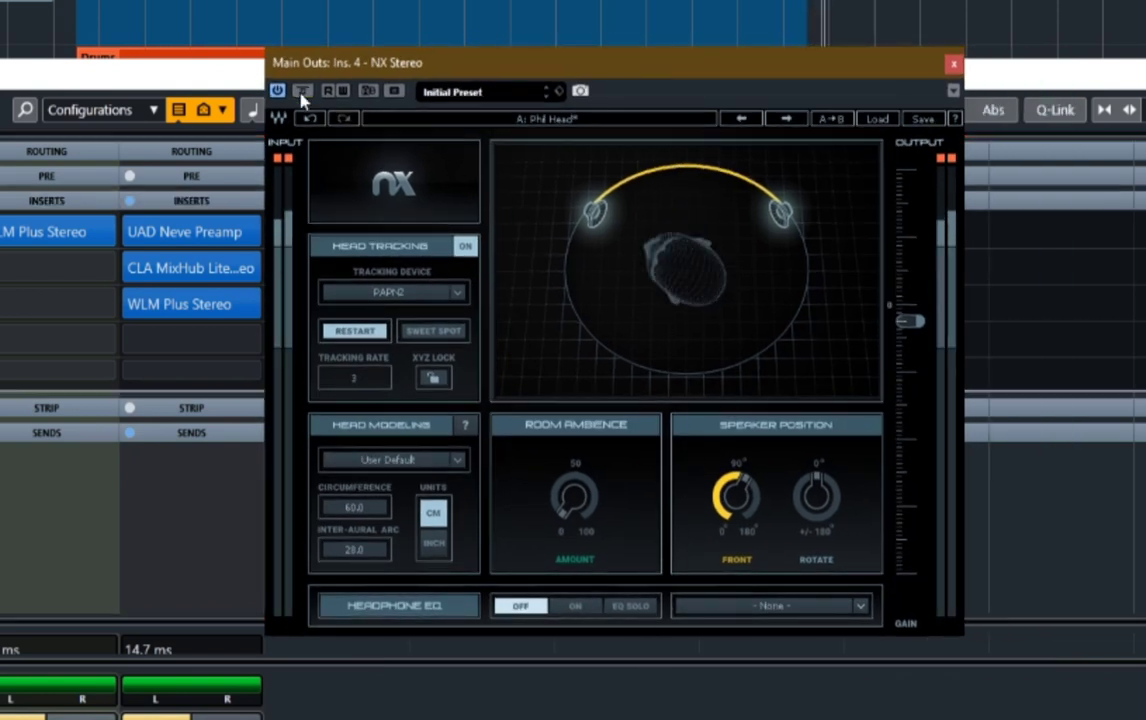
pyautogui.click(425, 333)
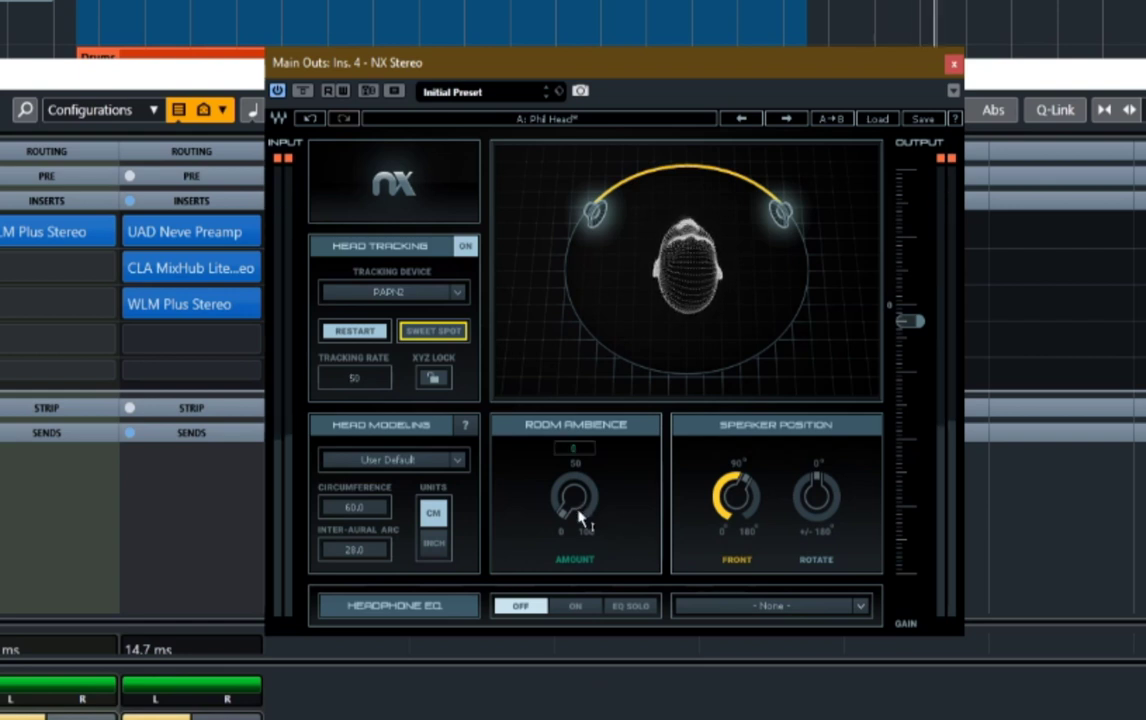
pyautogui.click(440, 20)
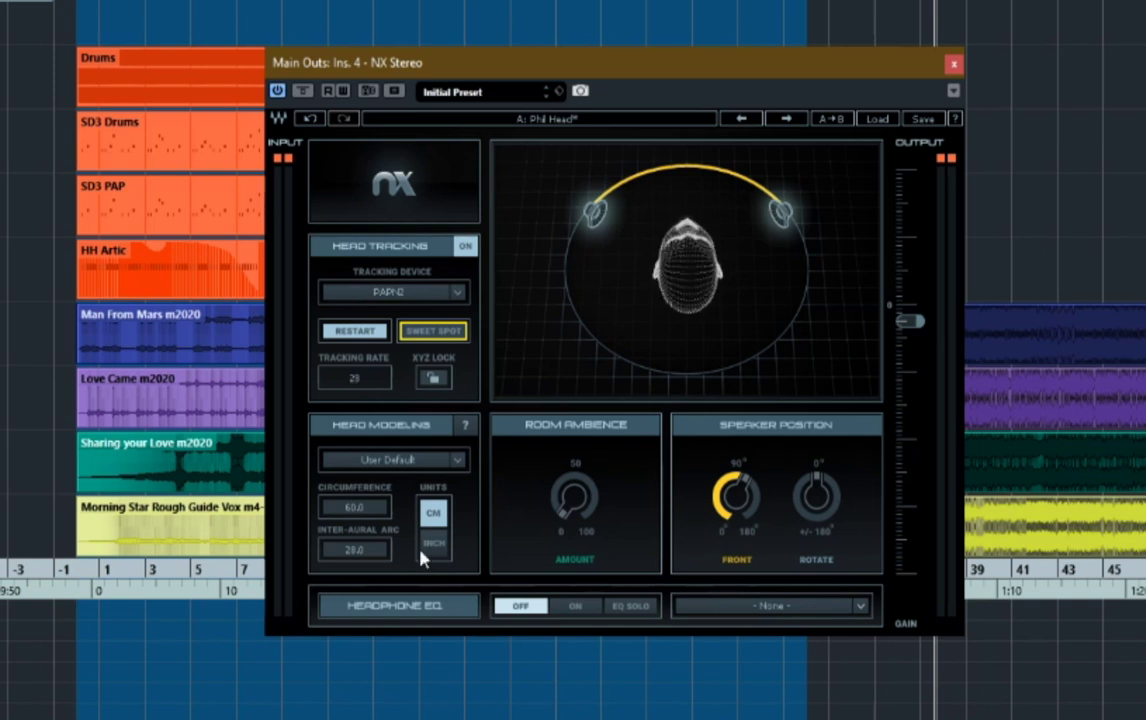
# Enable Room Ambience, raise Amount to 86, return it to 0, and re-centre Sweet Spot
pyautogui.click(578, 508)
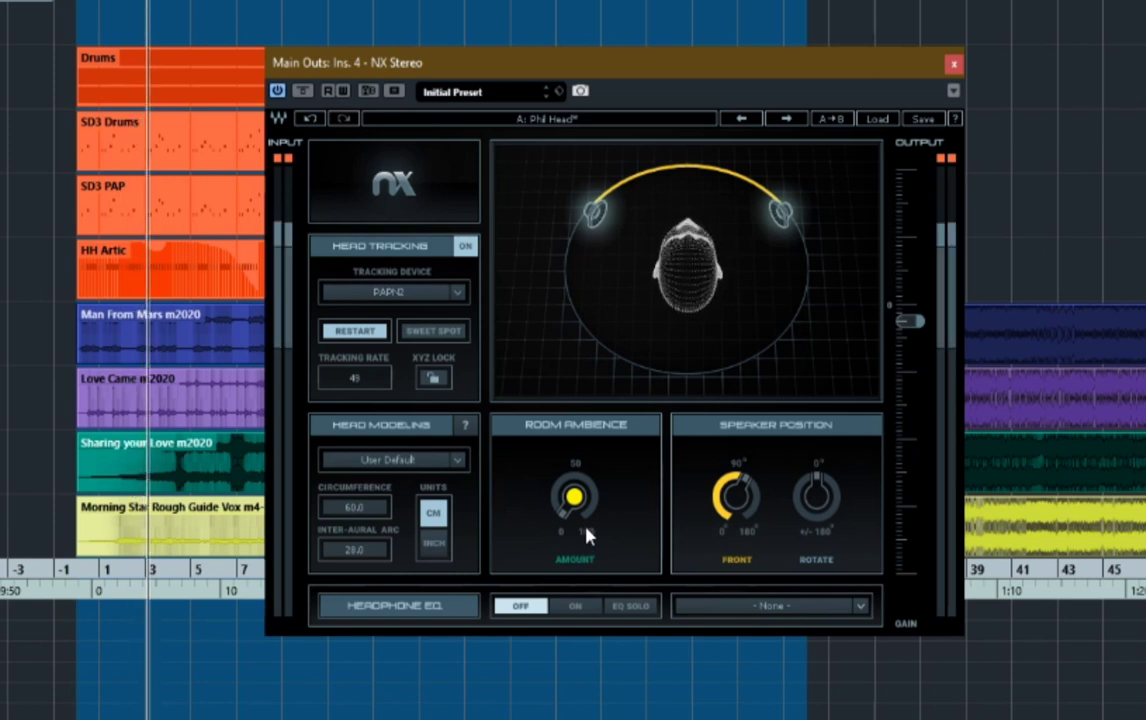
pyautogui.click(574, 497)
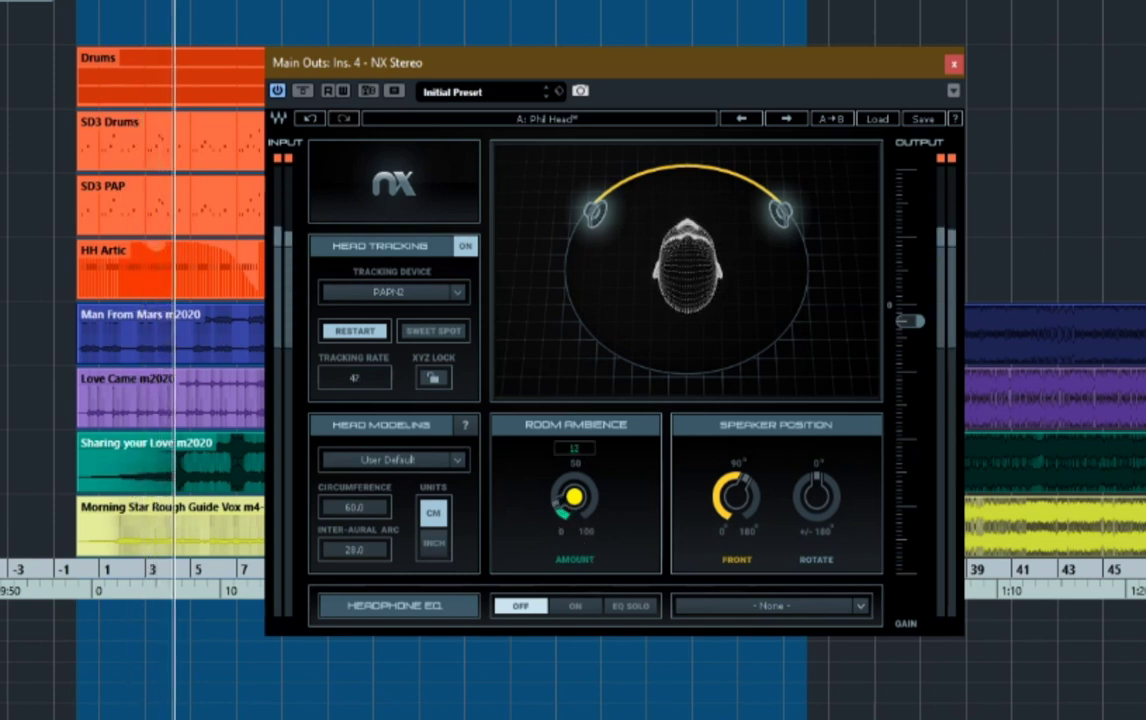
pyautogui.moveTo(574, 497); pyautogui.dragTo(574, 447)
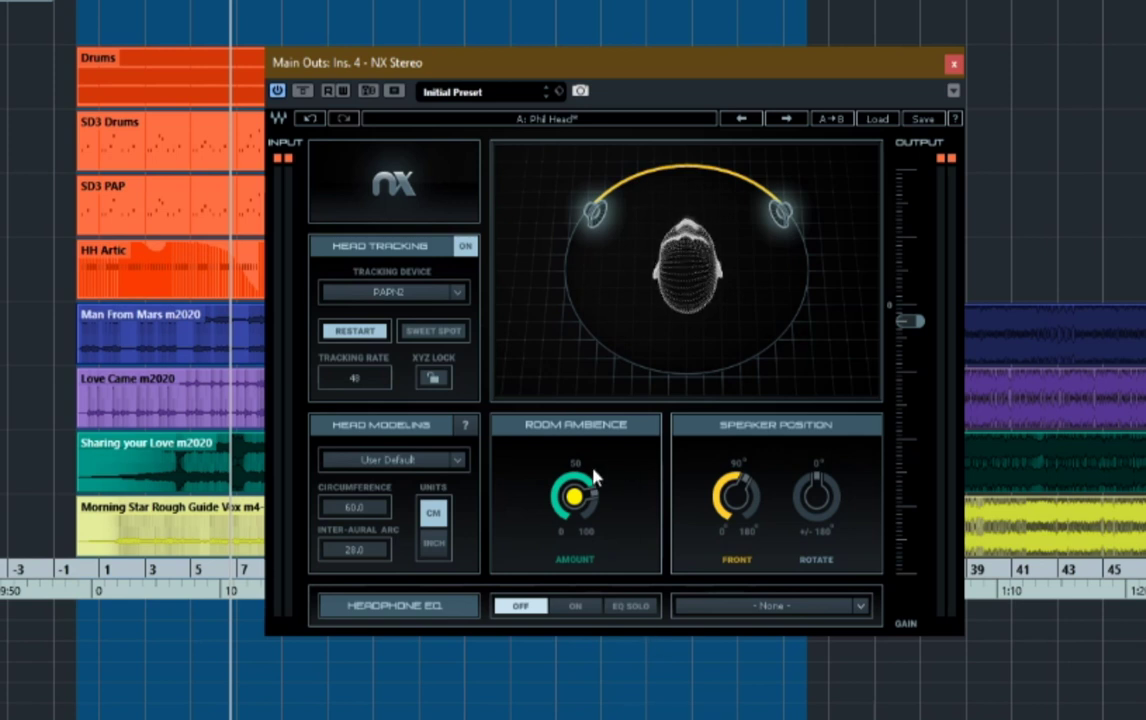
pyautogui.moveTo(575, 493); pyautogui.dragTo(584, 507)
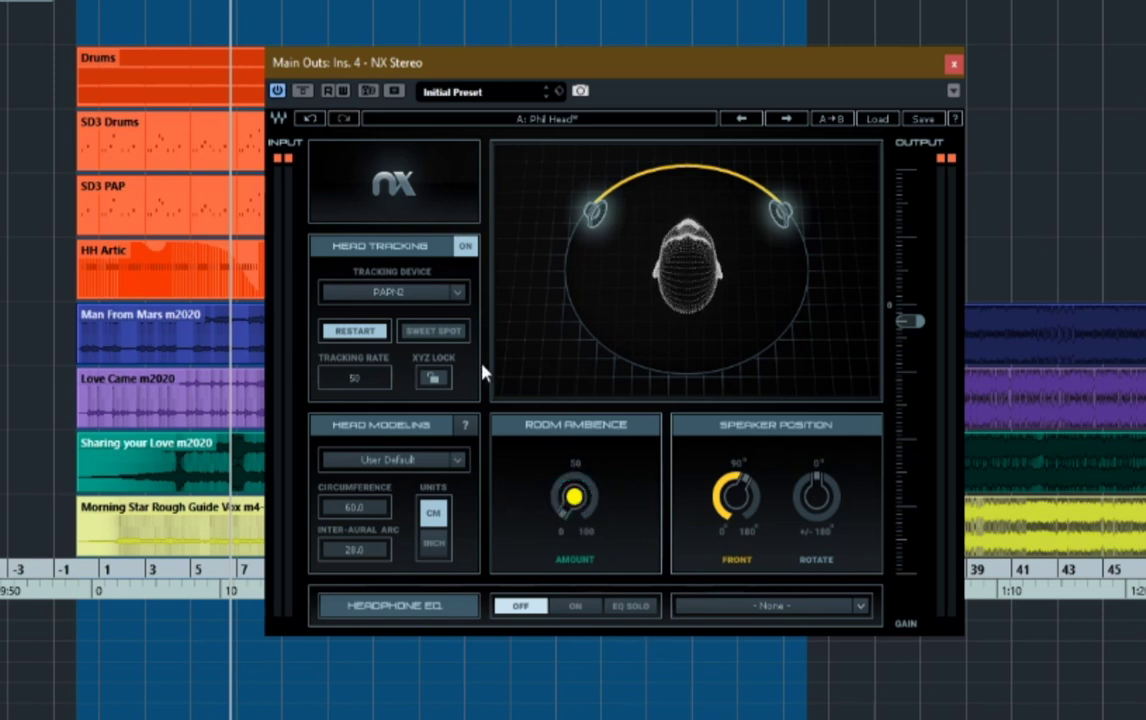
pyautogui.click(422, 340)
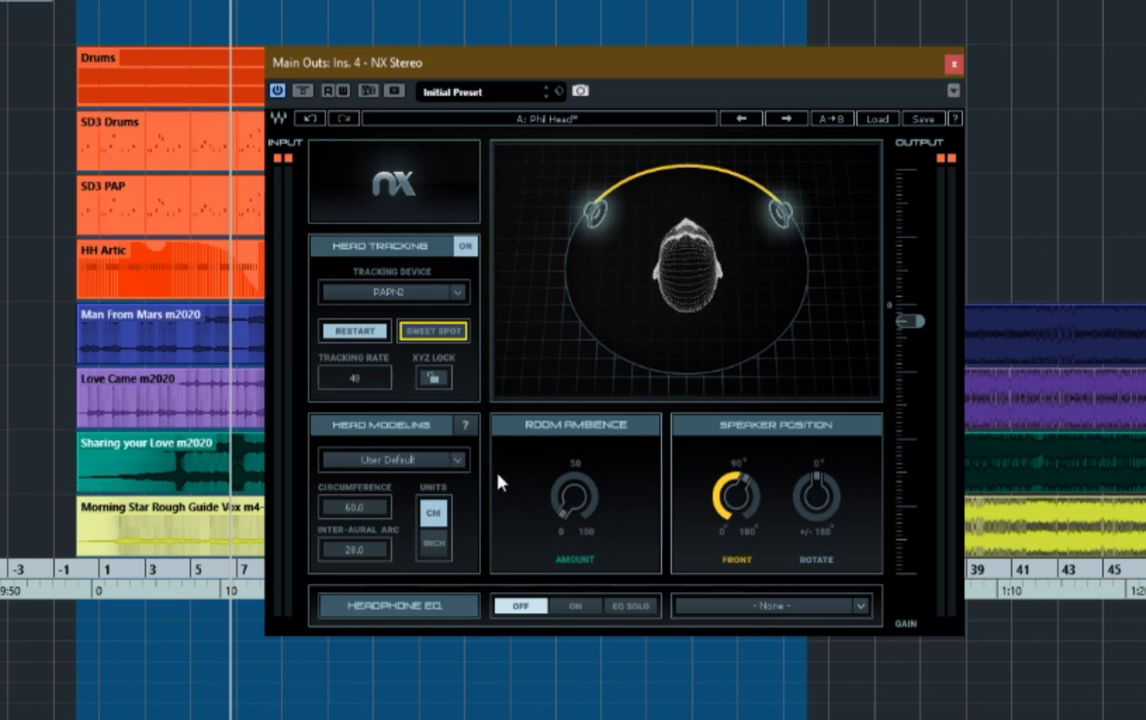
# Choose the Phil Head head model in NX, keep Headphone EQ at None, and close NX
pyautogui.click(462, 463)
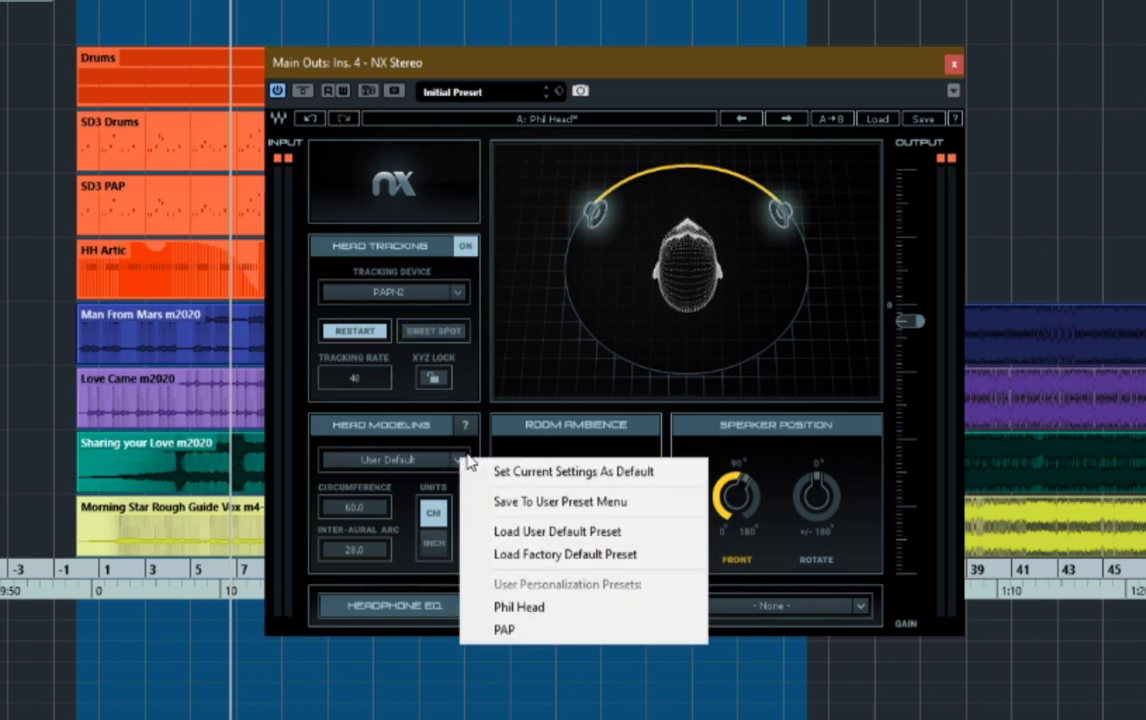
pyautogui.click(558, 612)
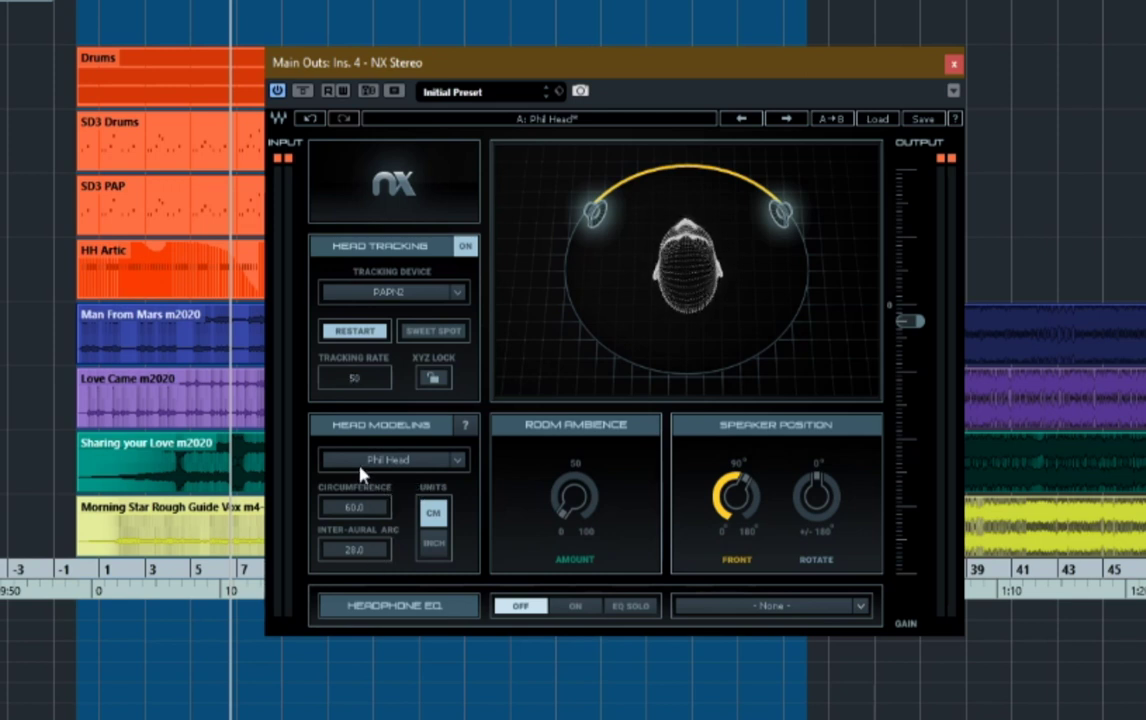
pyautogui.click(864, 610)
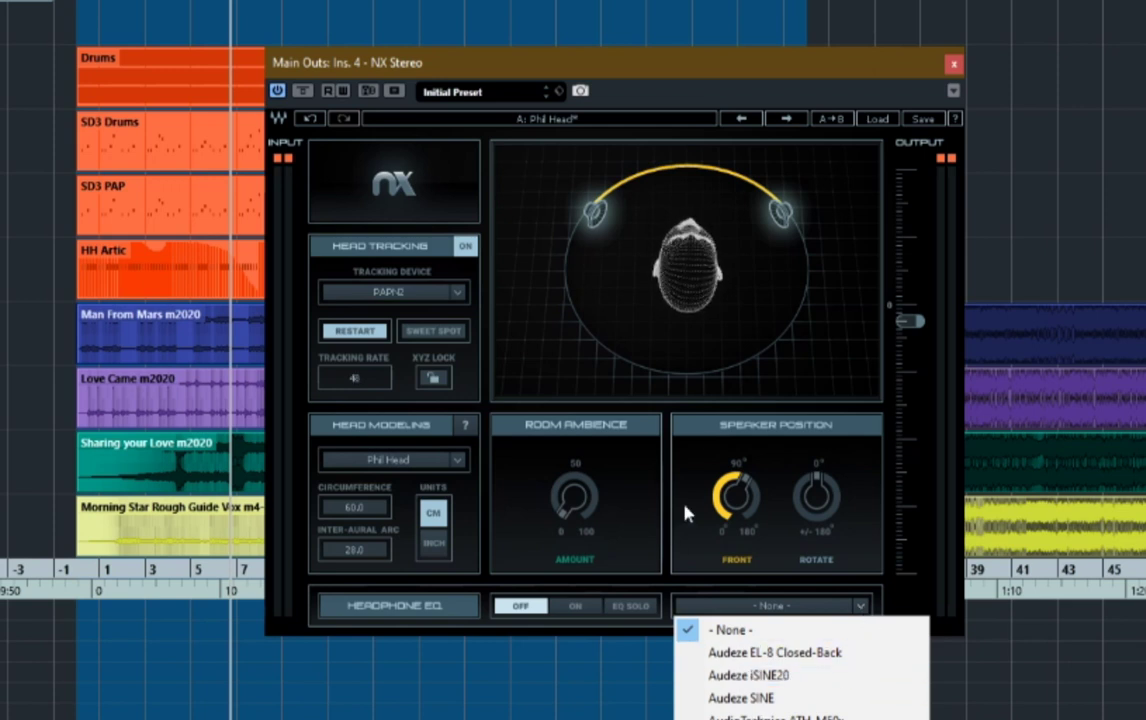
pyautogui.click(688, 87)
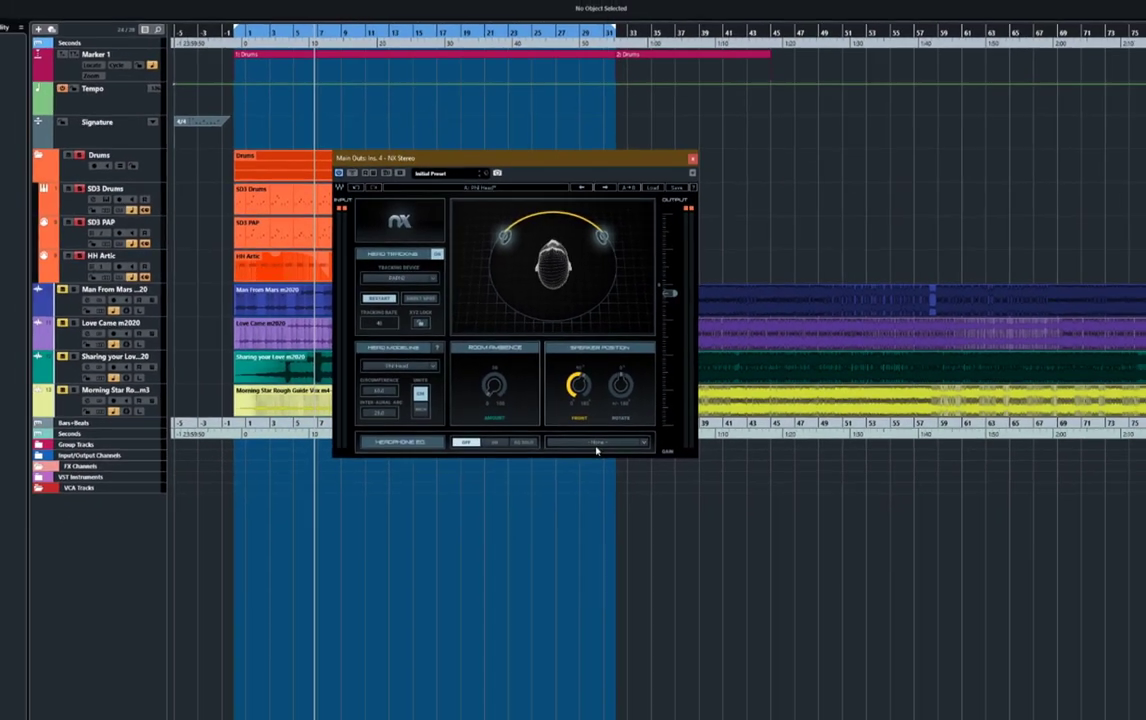
pyautogui.click(642, 470)
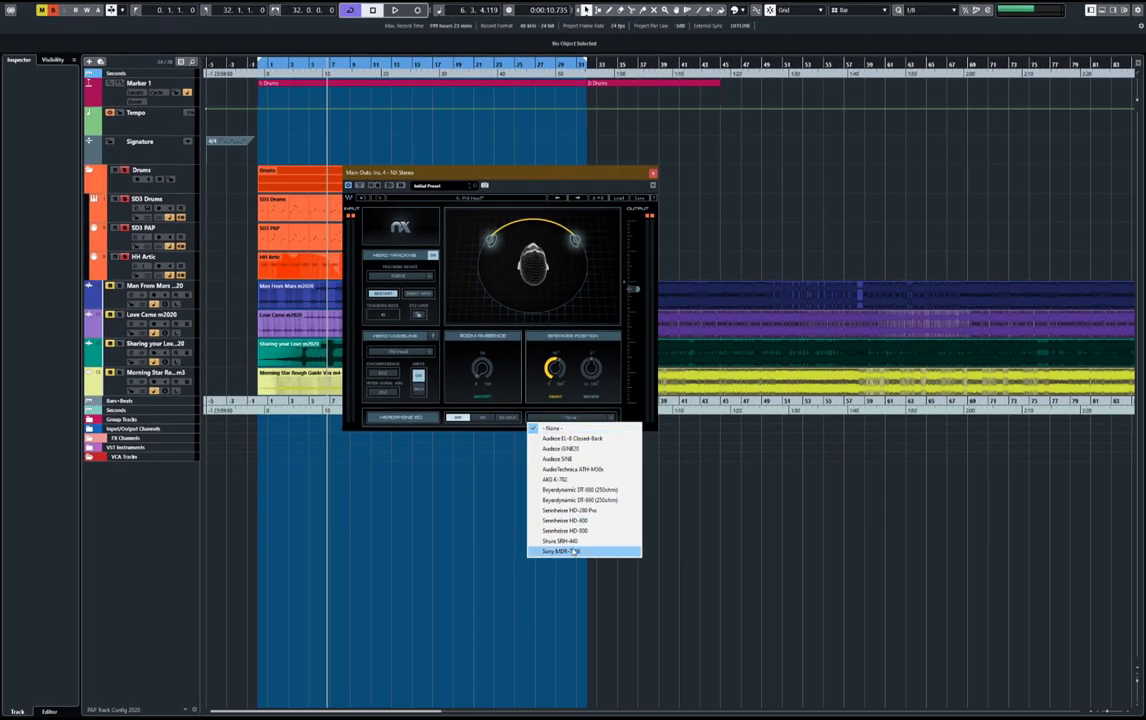
pyautogui.click(653, 172)
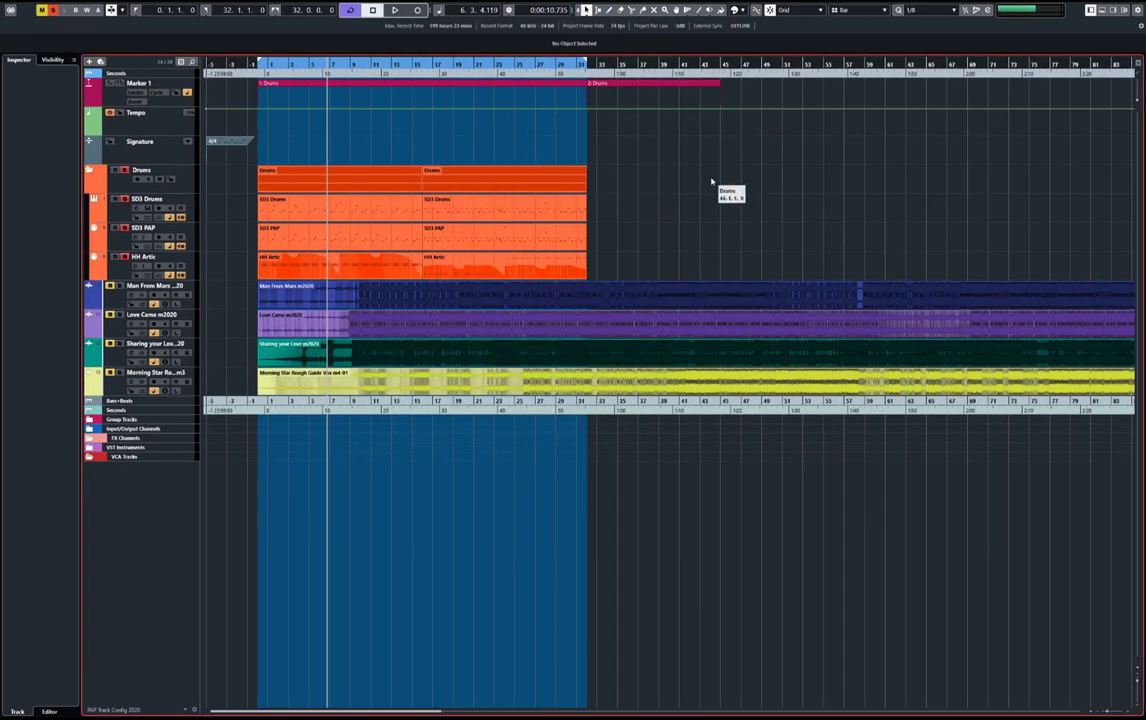
# Open the MixConsole with F3 and bypass the NX Stereo insert on Main Outs
pyautogui.press('F3')
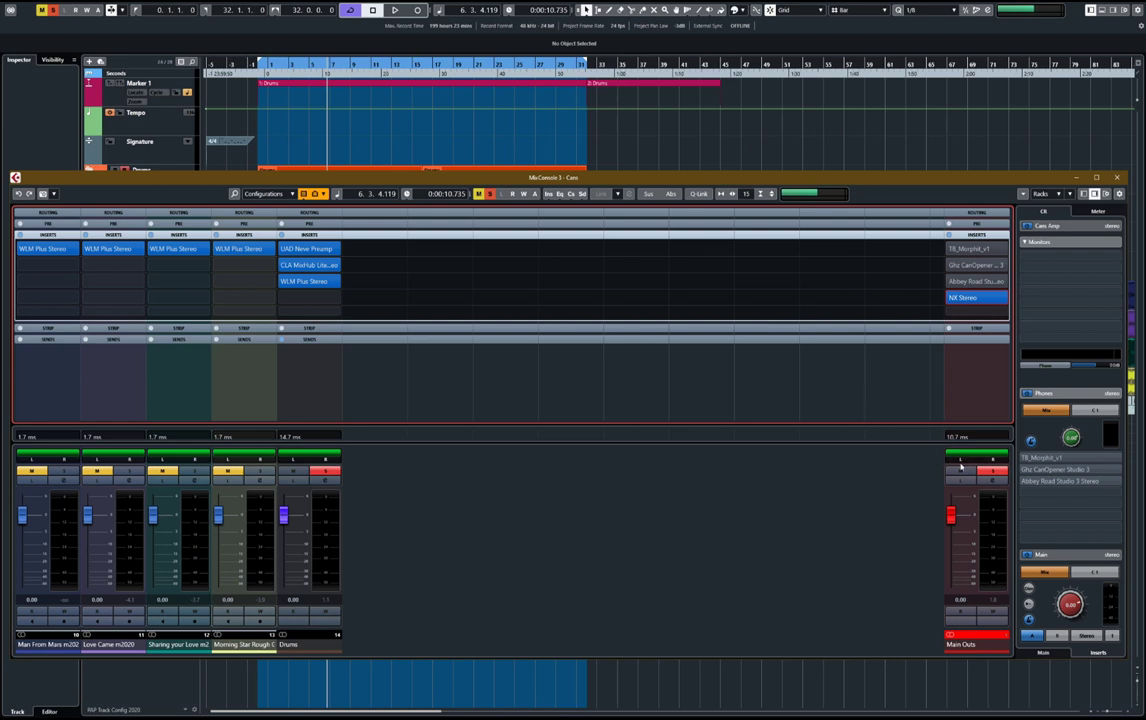
pyautogui.click(951, 298)
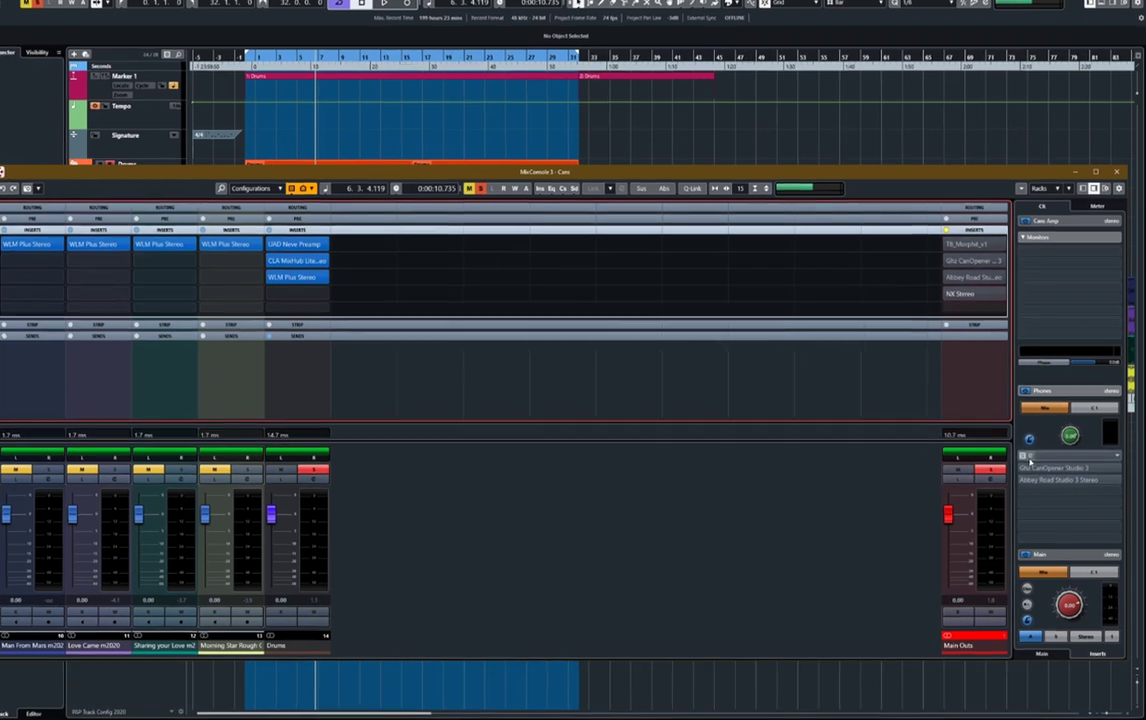
# Open the Morphit and CanOpener editors from the Phones inserts and arrange them; briefly open Abbey Road
pyautogui.click(975, 249)
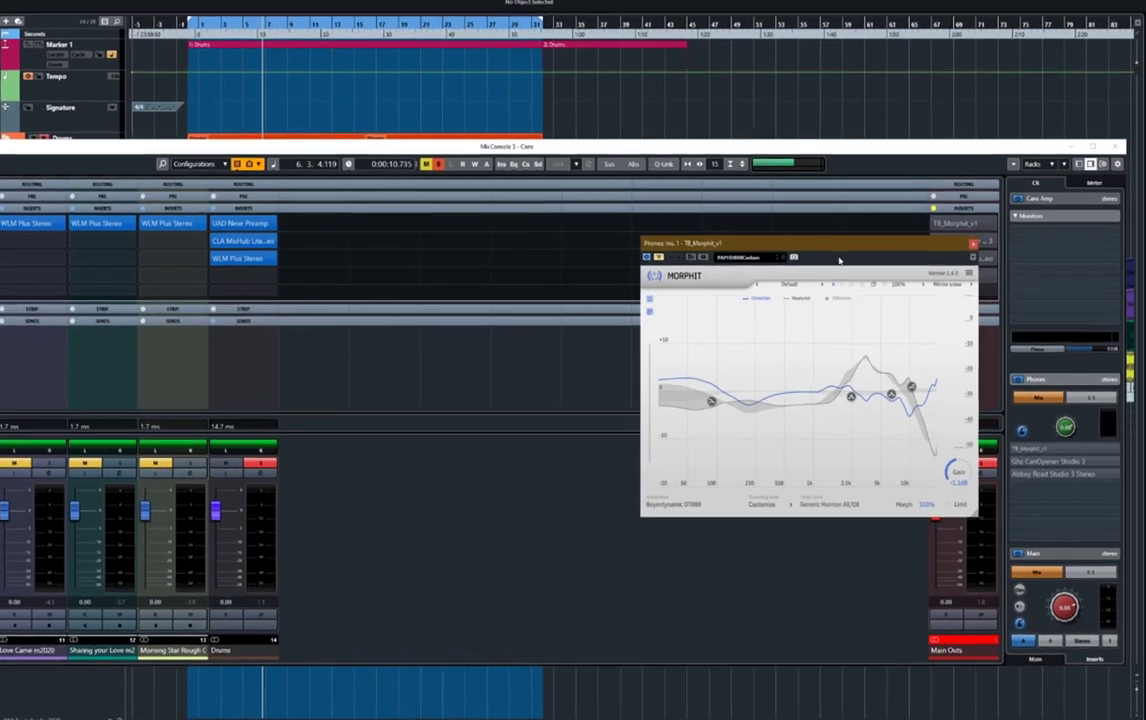
pyautogui.moveTo(839, 260); pyautogui.dragTo(645, 109)
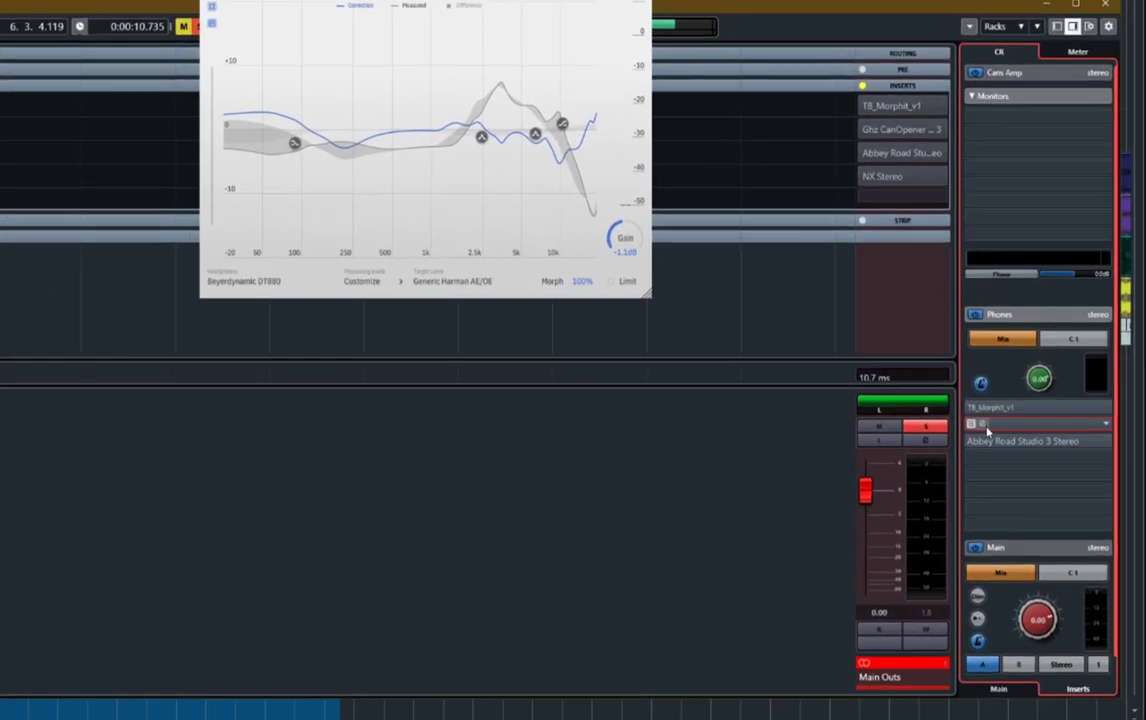
pyautogui.click(984, 424)
pyautogui.moveTo(697, 122); pyautogui.dragTo(114, 18)
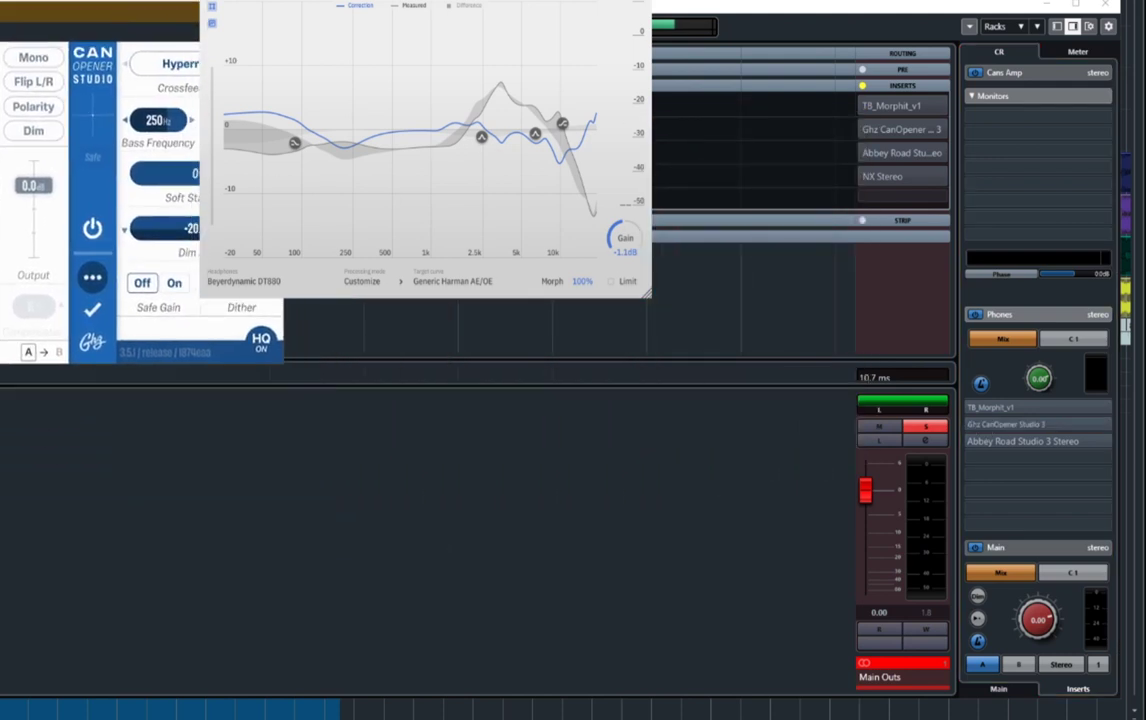
pyautogui.click(984, 446)
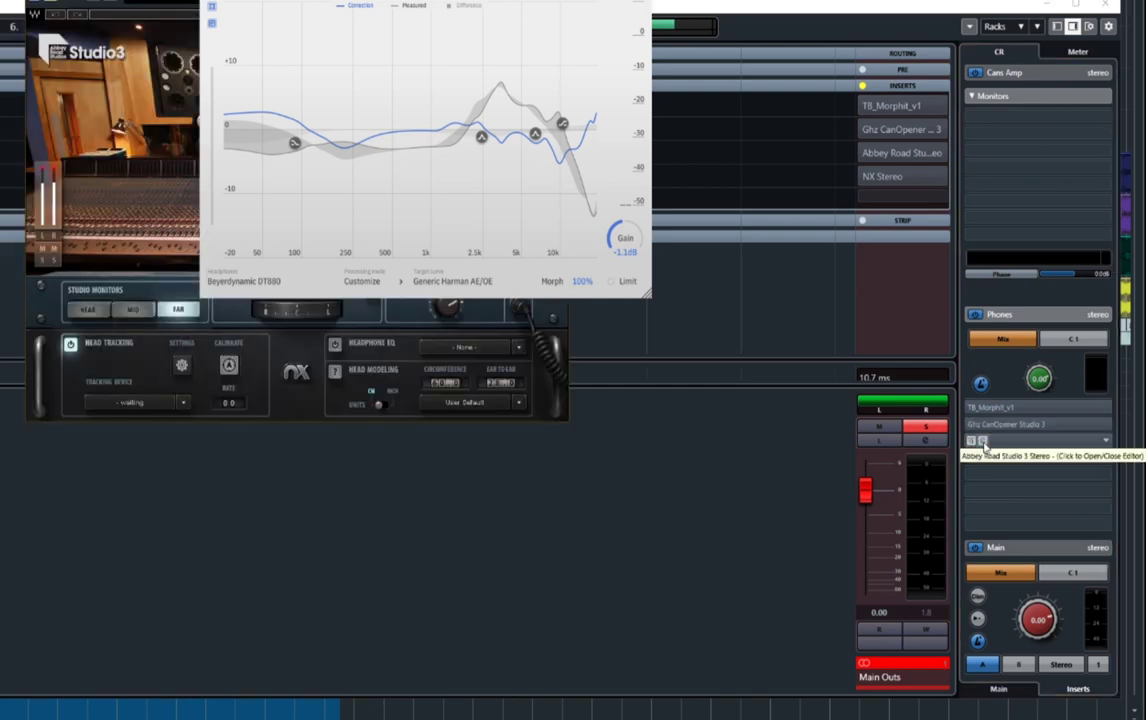
pyautogui.click(1005, 428)
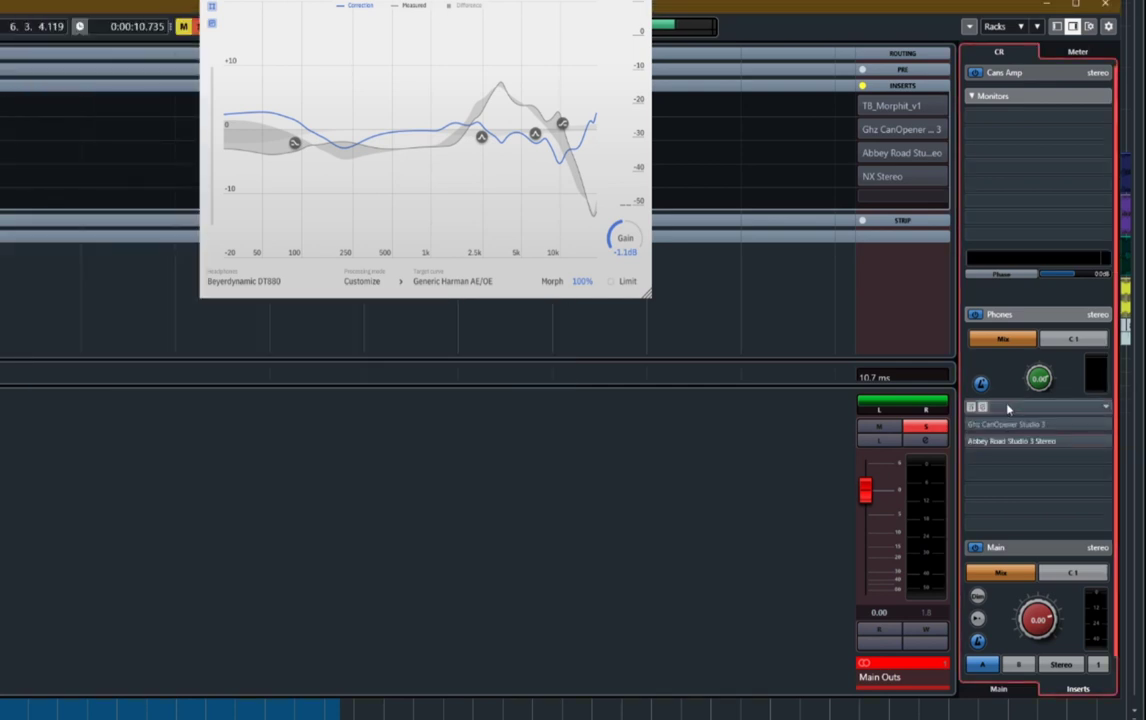
# Toggle bypass on Morphit, CanOpener and Abbey Road Studio 3, then set Morphit to Simulate
pyautogui.click(970, 407)
pyautogui.click(970, 424)
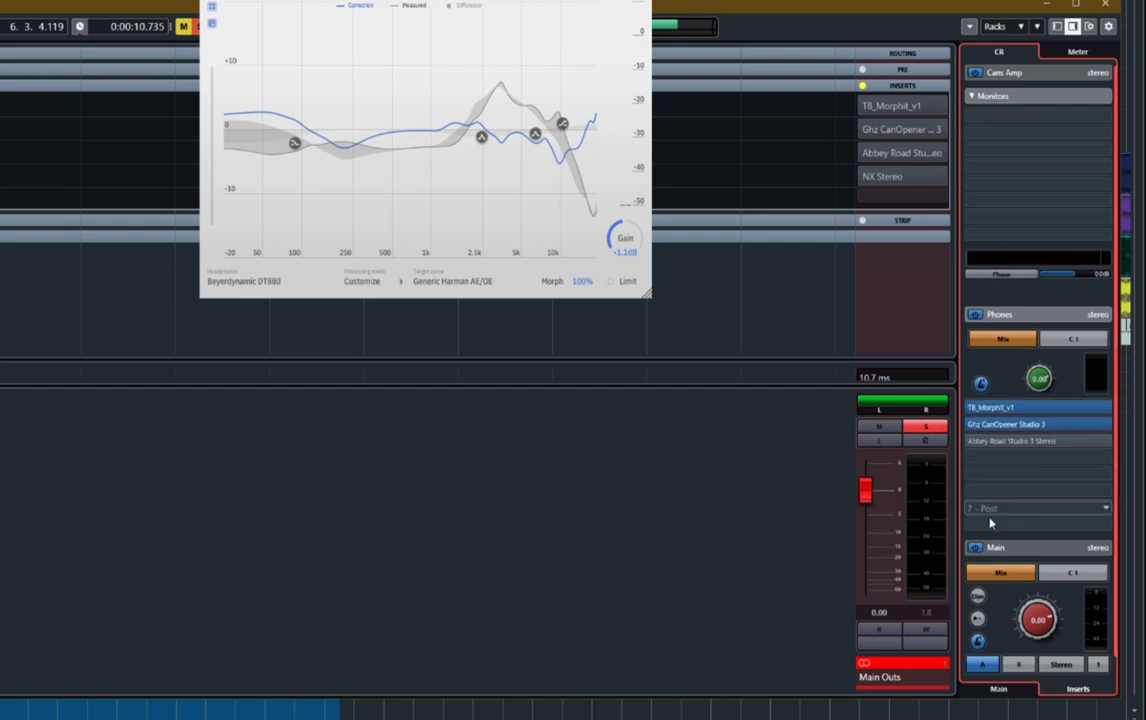
pyautogui.click(970, 440)
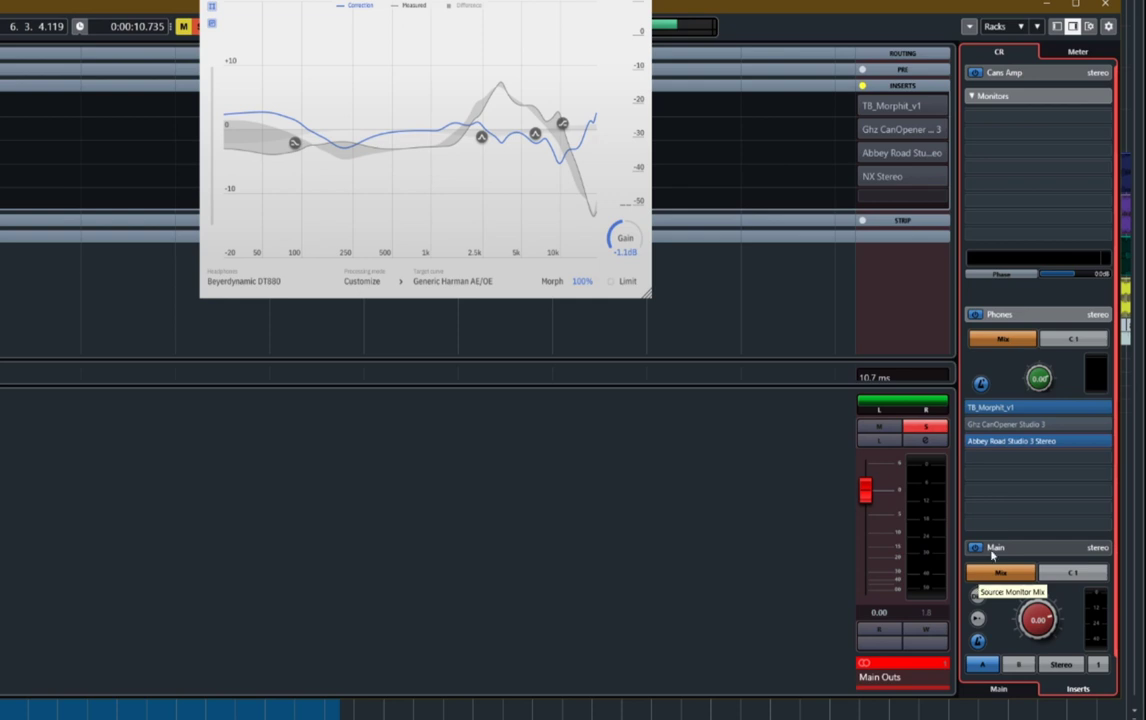
pyautogui.click(970, 440)
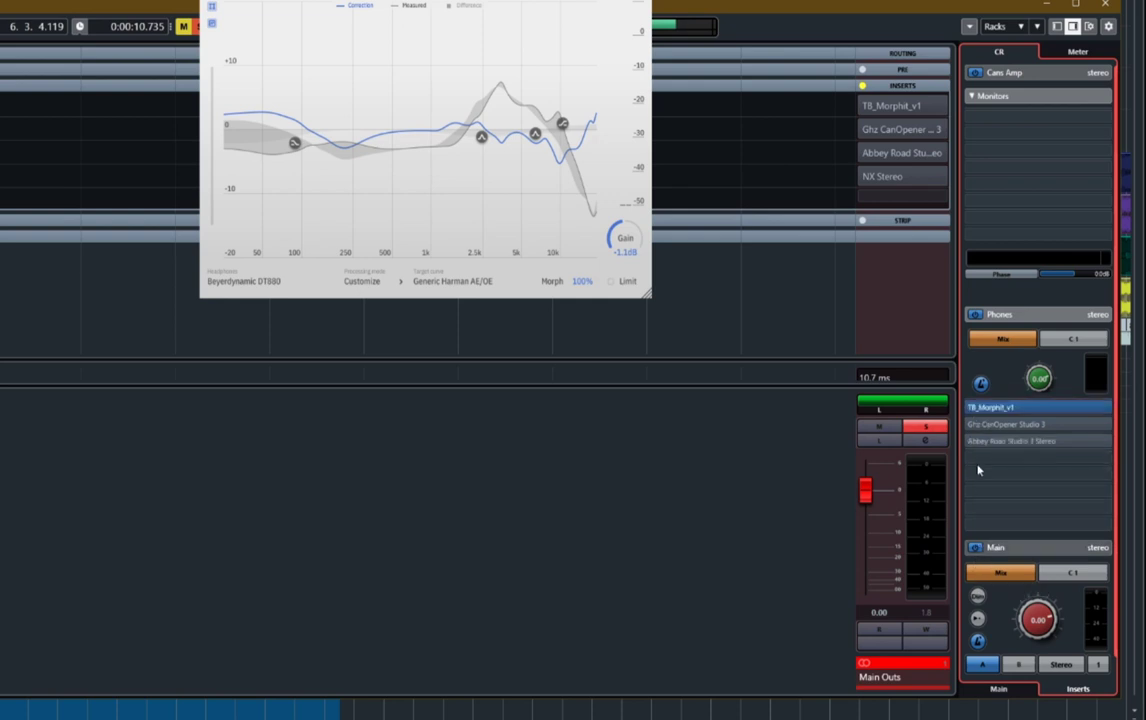
pyautogui.click(970, 424)
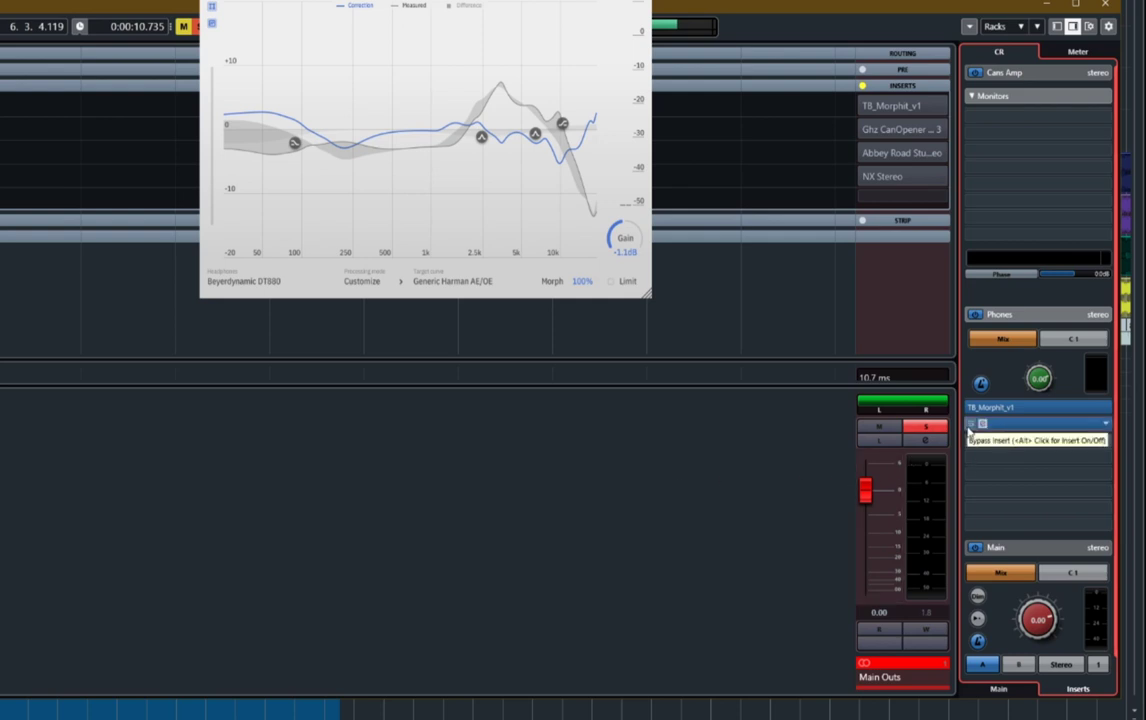
pyautogui.click(970, 426)
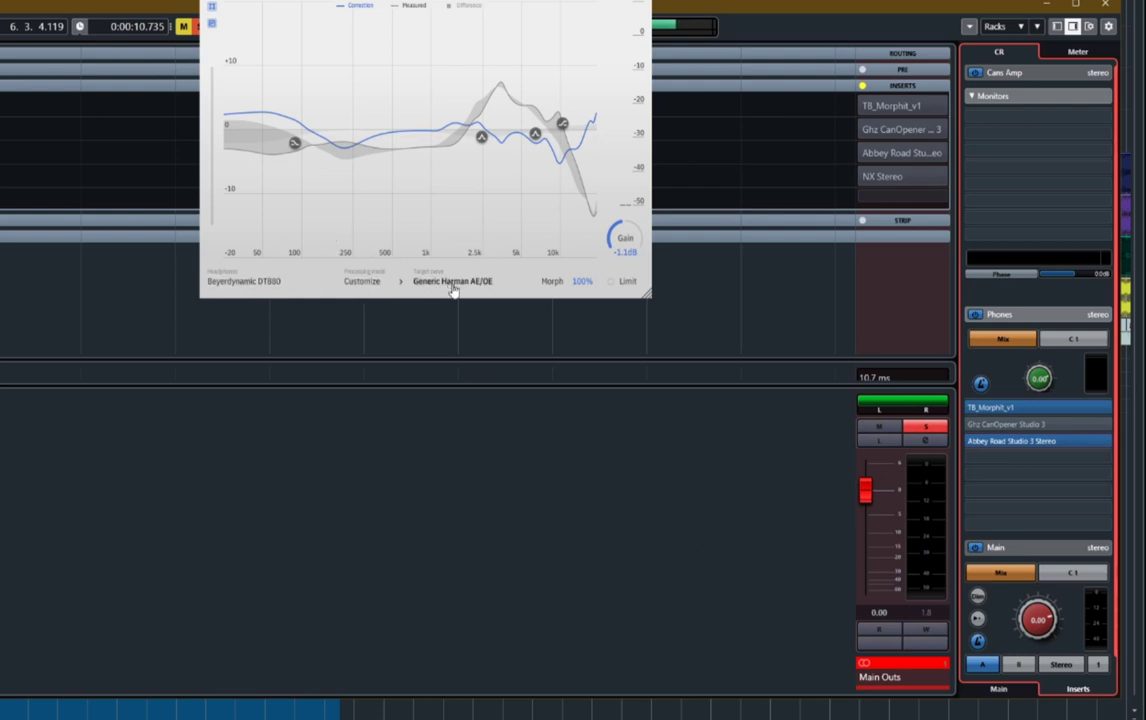
pyautogui.click(357, 283)
pyautogui.click(342, 246)
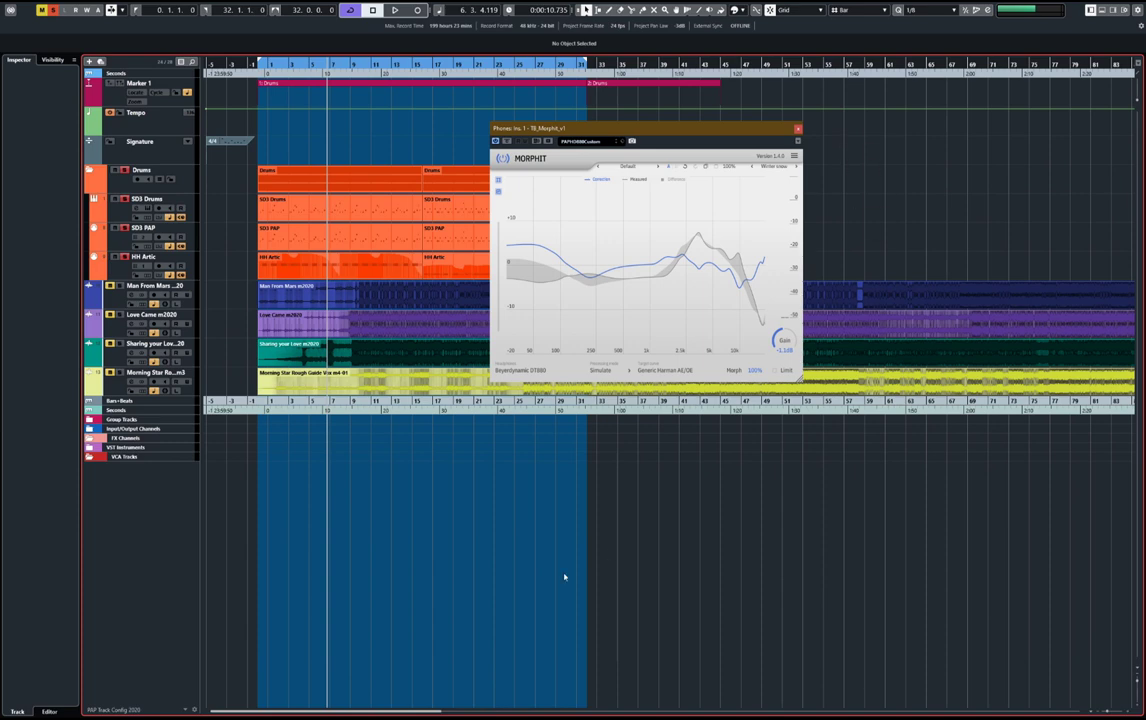
# Scroll the project sideways and show the MixConsole in the lower zone with the Control Room inserts
pyautogui.moveTo(401, 713); pyautogui.dragTo(450, 668)
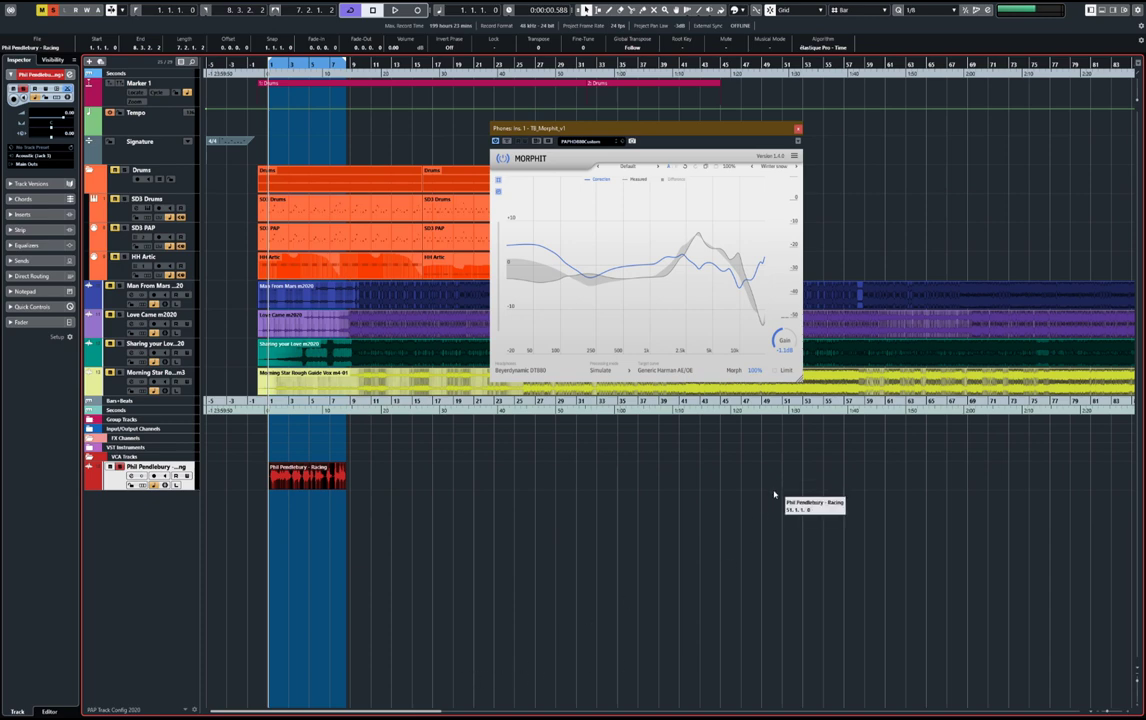
pyautogui.hotkey('alt', 'F3')
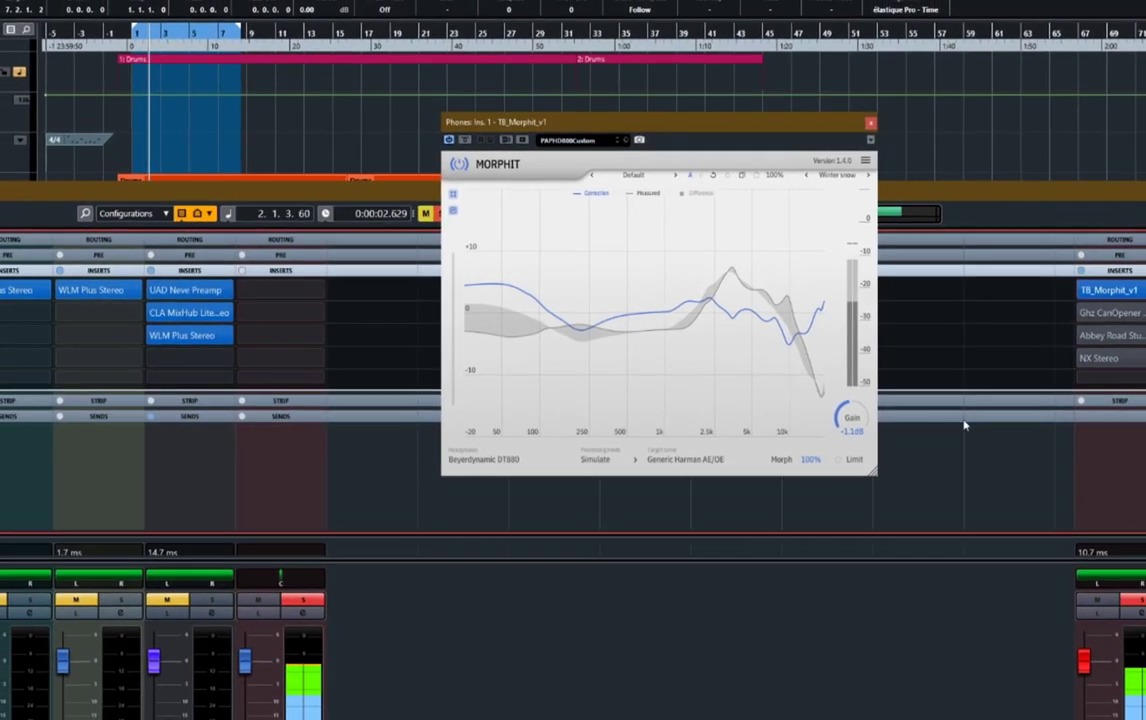
# Switch Morphit's processing mode from Simulate to Customize, then check and close the CanOpener Studio 3 editor
pyautogui.click(600, 460)
pyautogui.click(610, 444)
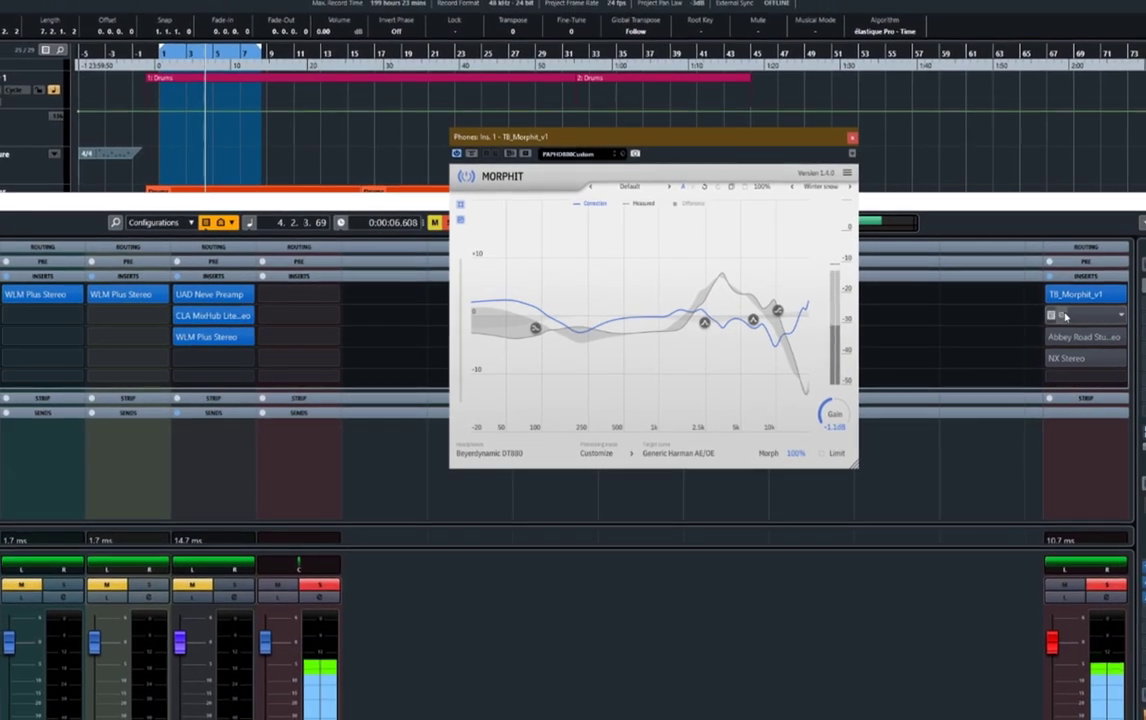
pyautogui.click(1062, 316)
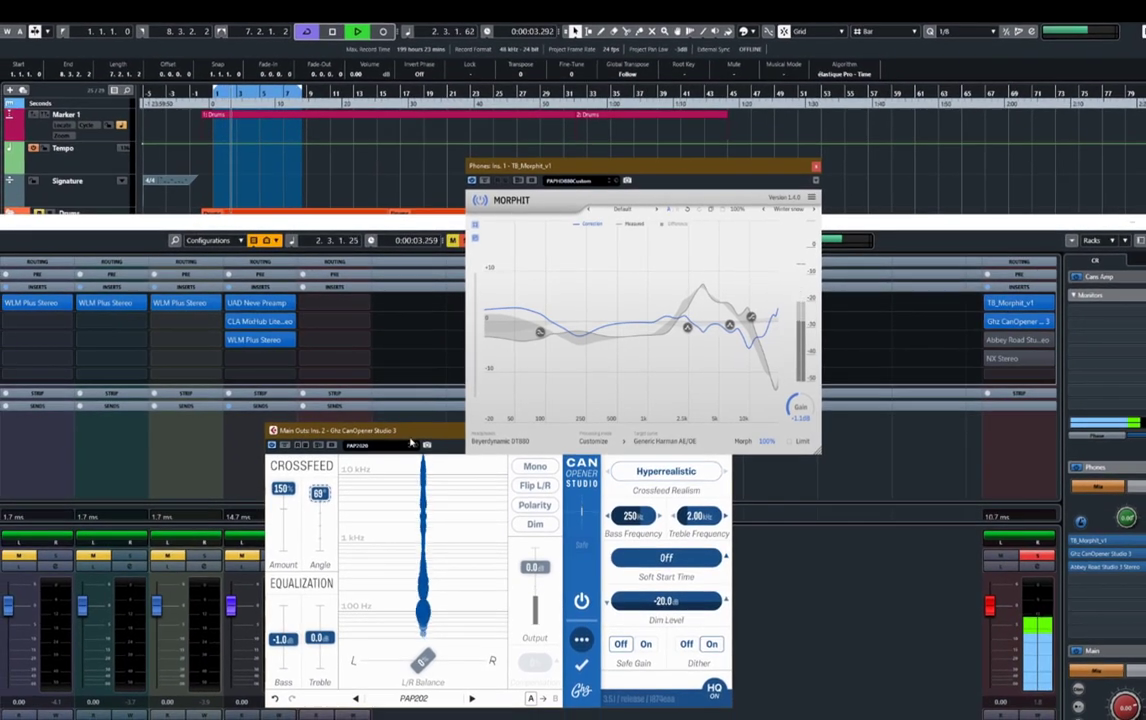
pyautogui.moveTo(409, 441); pyautogui.dragTo(280, 485)
pyautogui.click(715, 443)
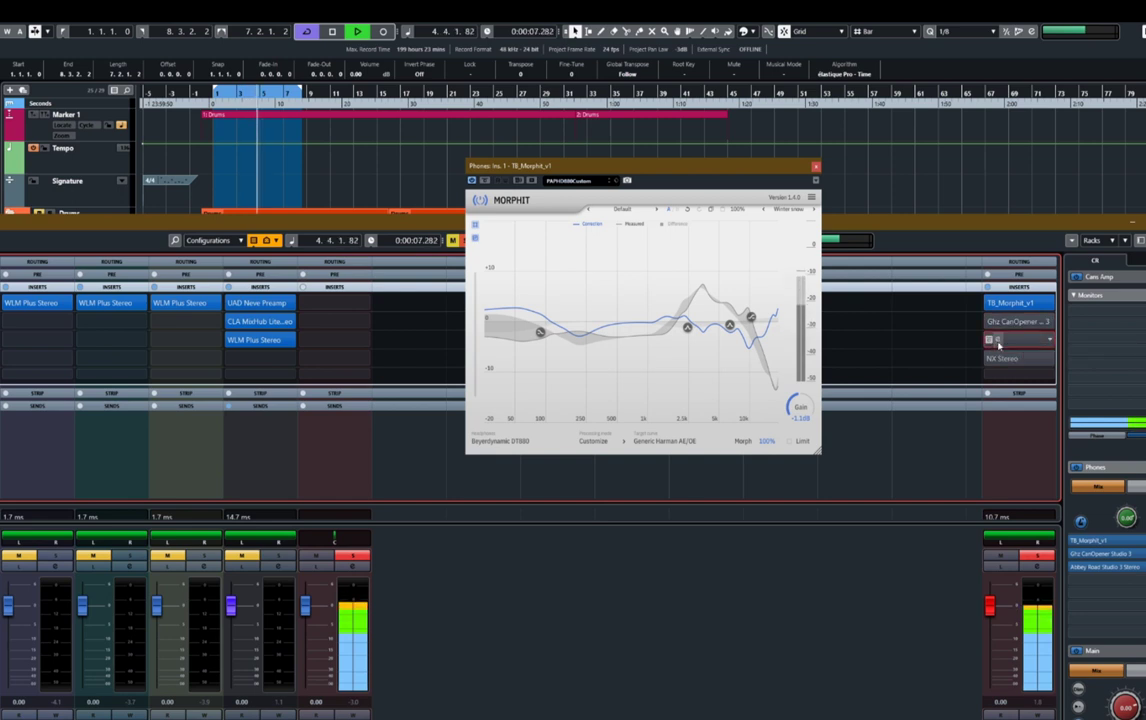
# Enable the Abbey Road Studio 3 insert and compare its near and mid monitors, settling on near
pyautogui.click(997, 341)
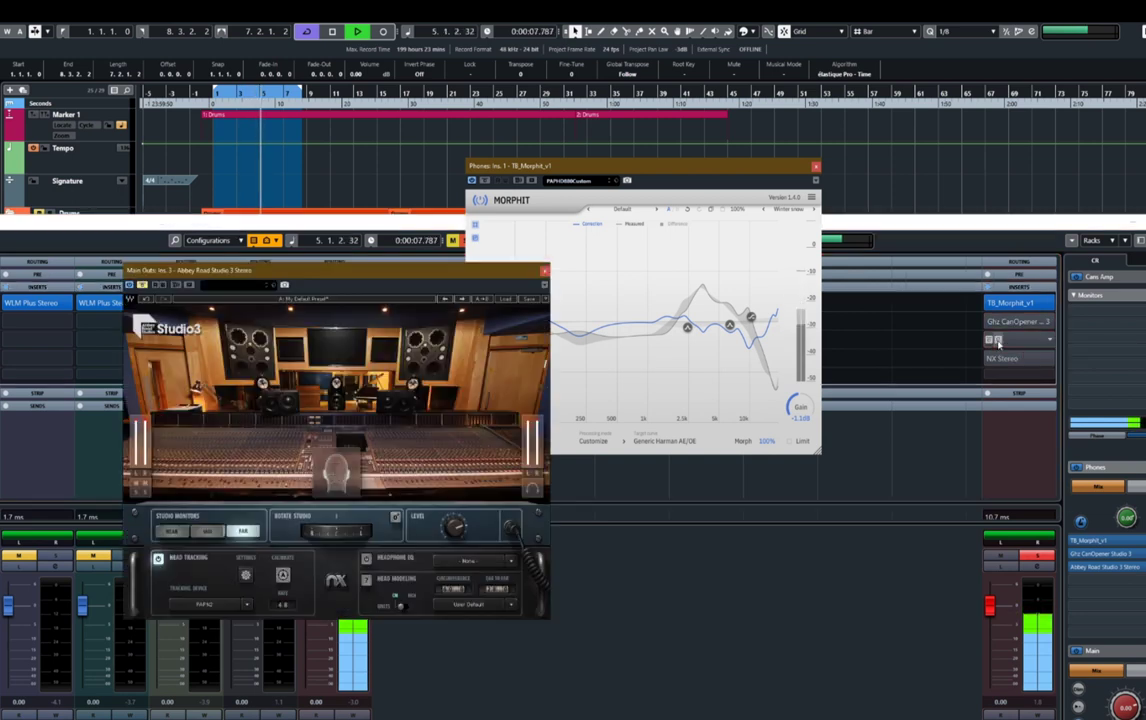
pyautogui.click(246, 576)
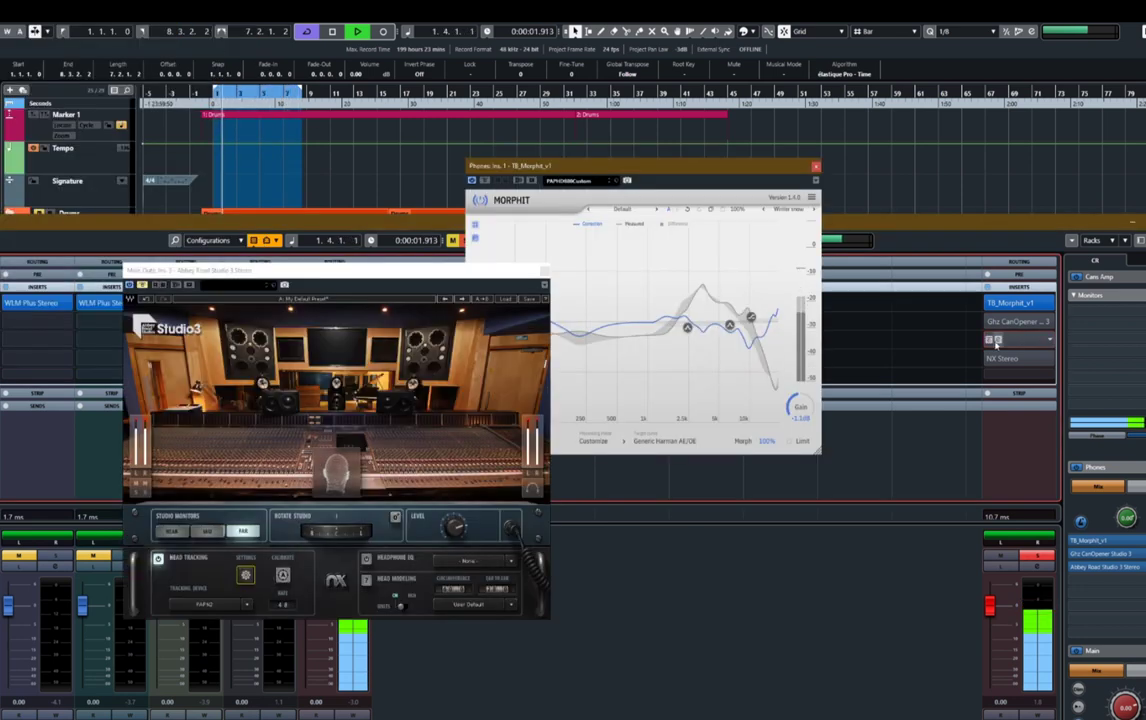
pyautogui.click(997, 340)
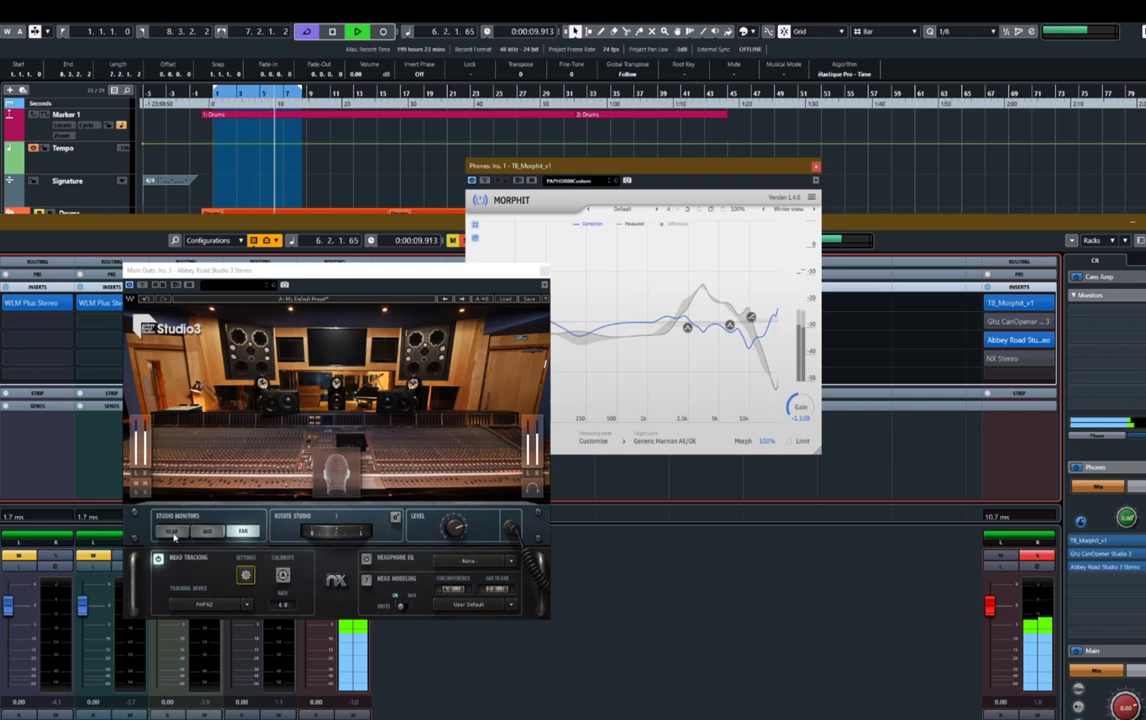
pyautogui.click(174, 532)
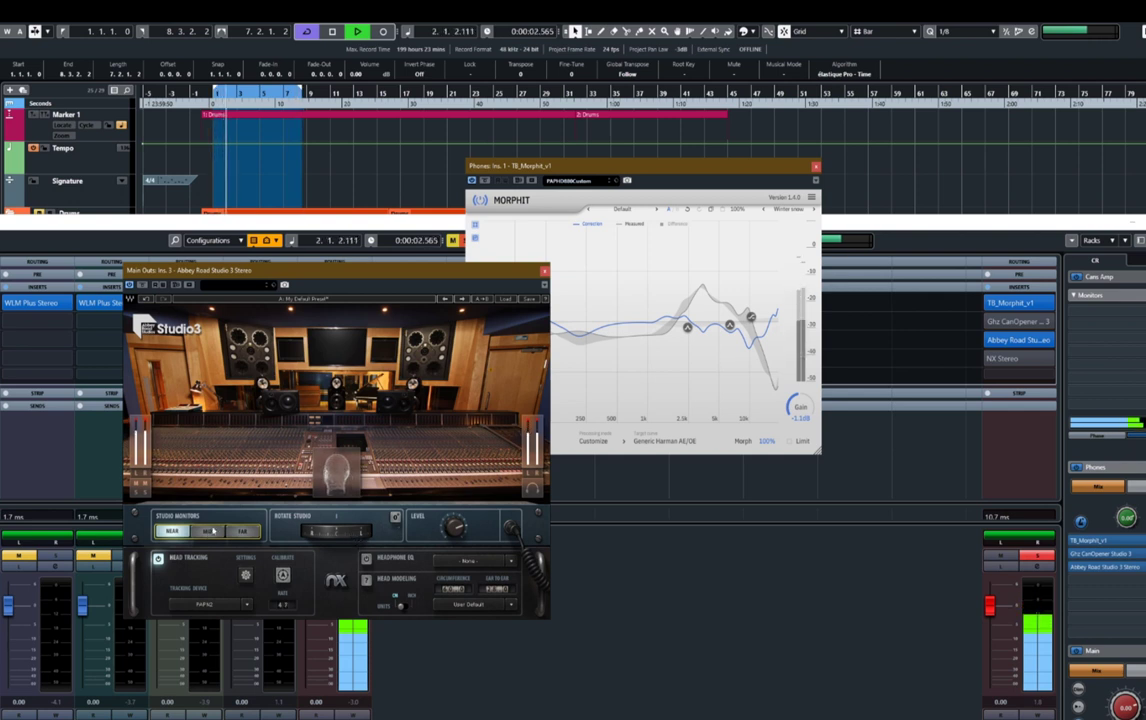
pyautogui.click(207, 531)
pyautogui.press('space')
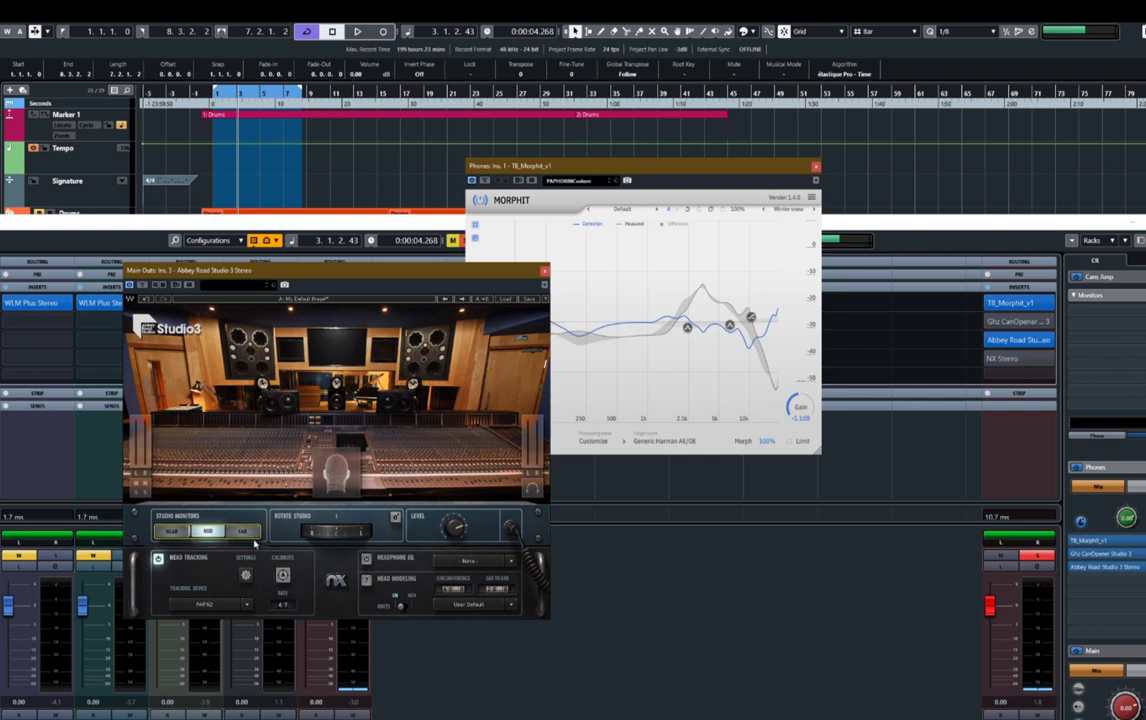
pyautogui.click(163, 533)
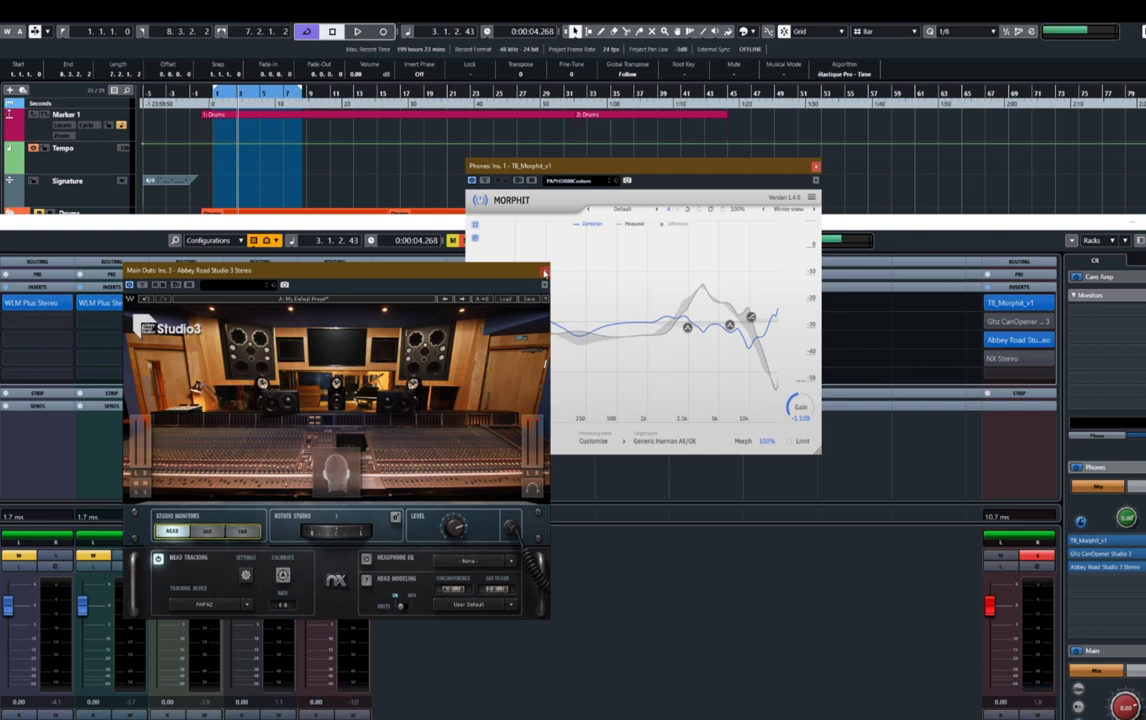
# Close Abbey Road Studio 3, bring up NX Stereo, and start the voiceover playing
pyautogui.click(545, 272)
pyautogui.click(1019, 358)
pyautogui.press('space')
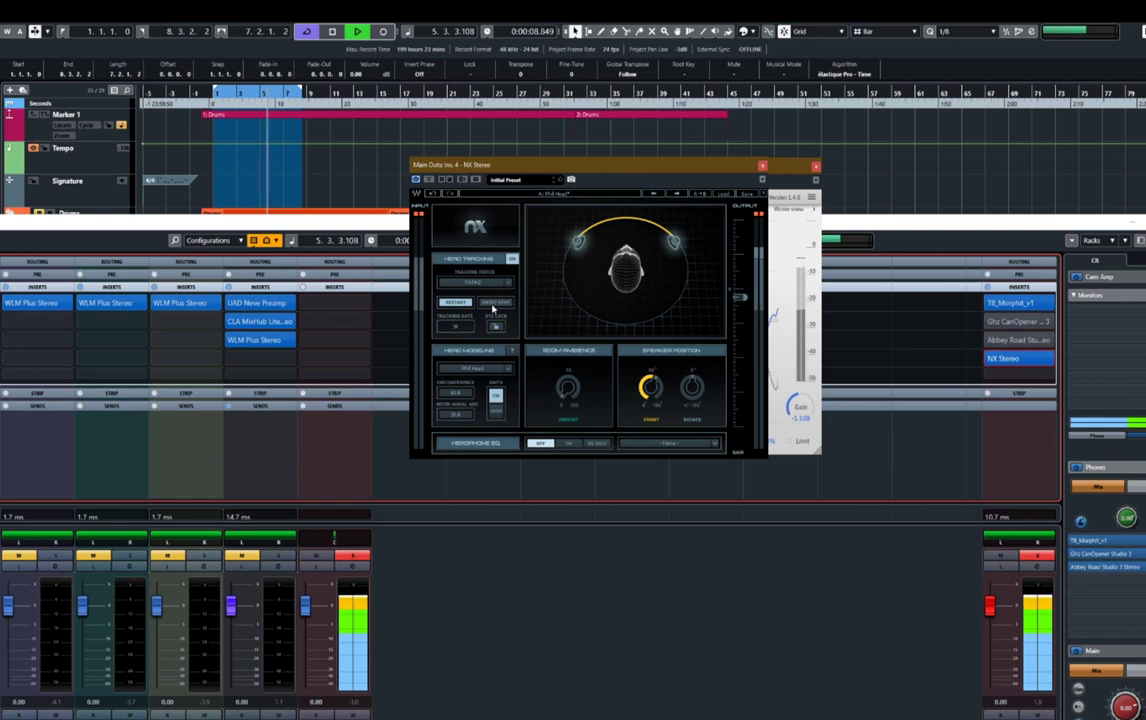
# Turn on NX head tracking, replay the voiceover, and toggle NX Stereo's bypass on, off, then on
pyautogui.click(494, 303)
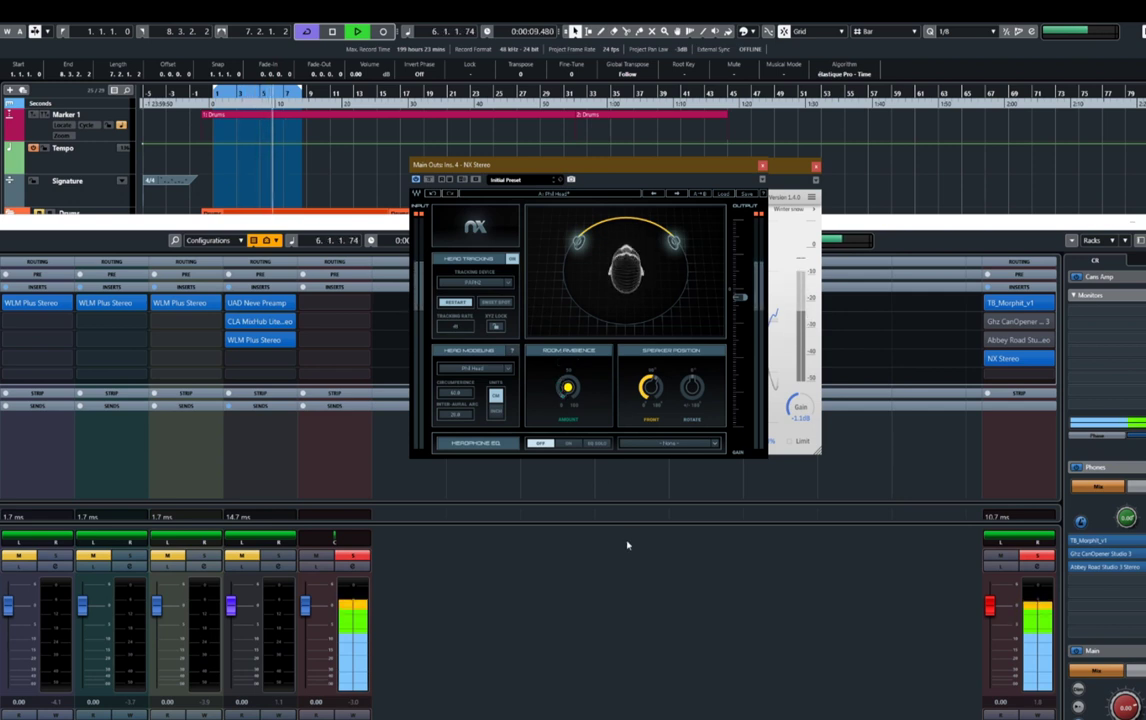
pyautogui.press('space')
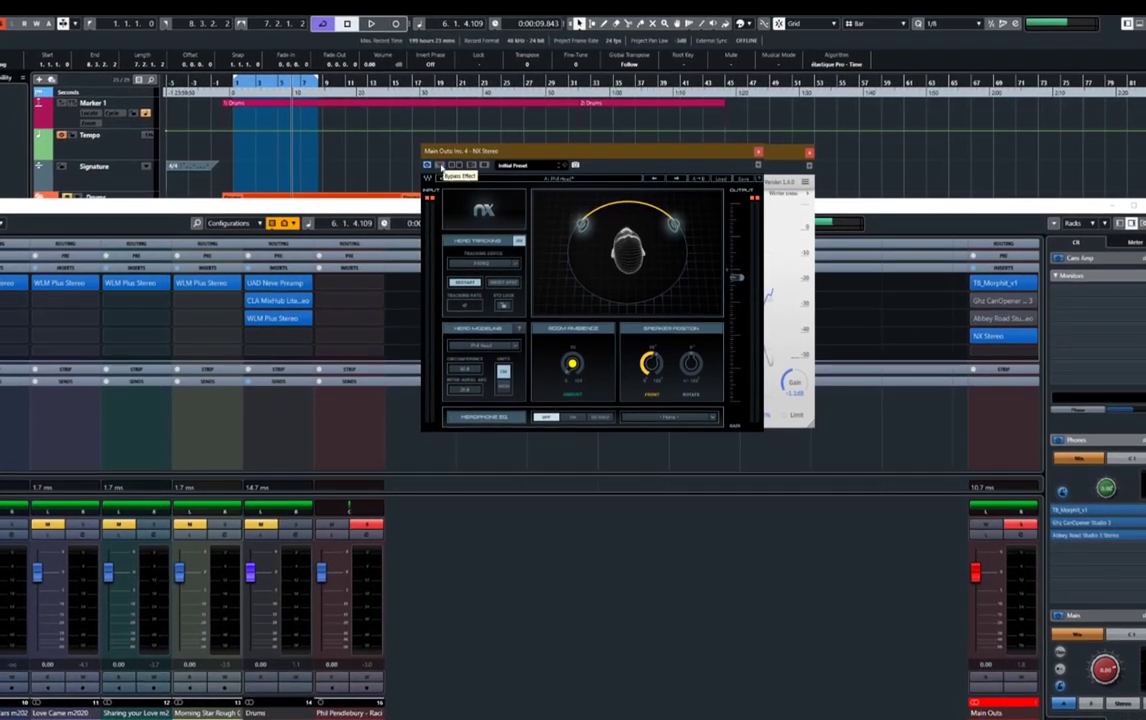
pyautogui.press('space')
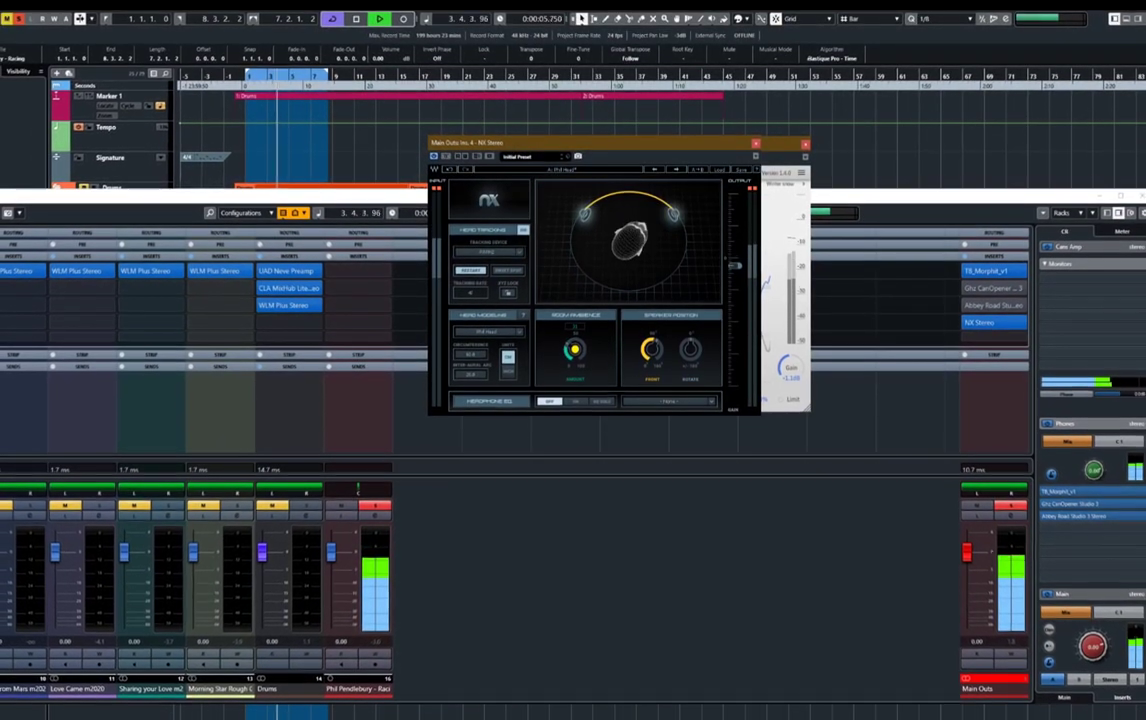
pyautogui.click(447, 156)
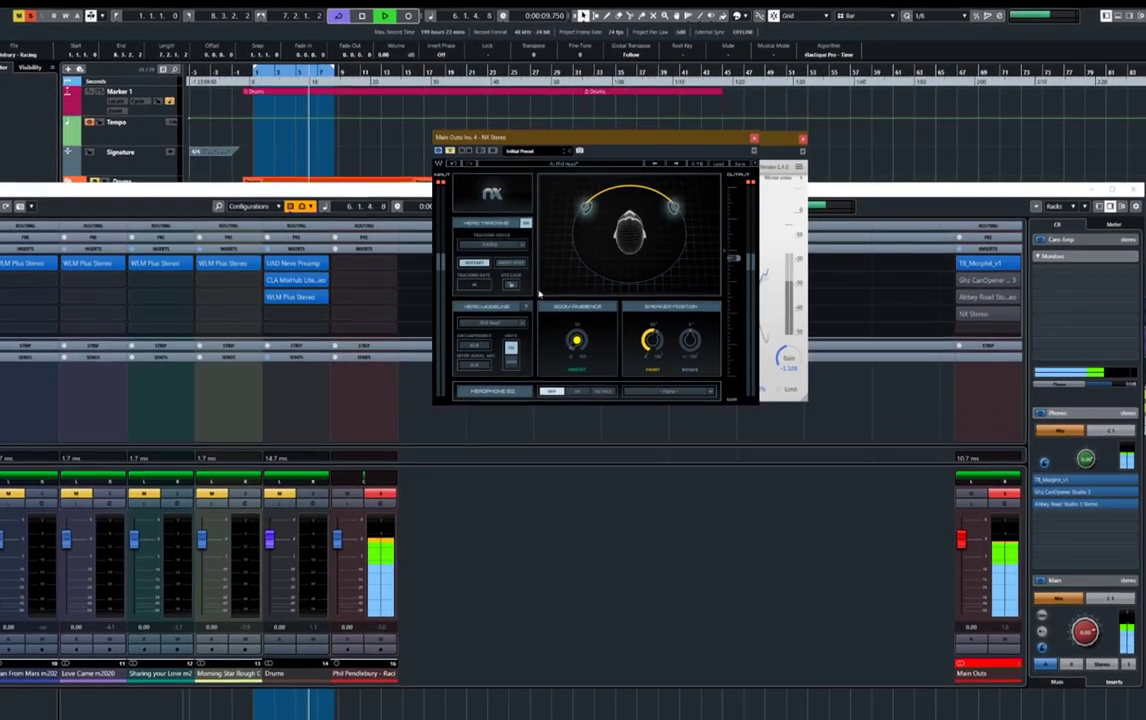
pyautogui.click(450, 153)
pyautogui.click(453, 150)
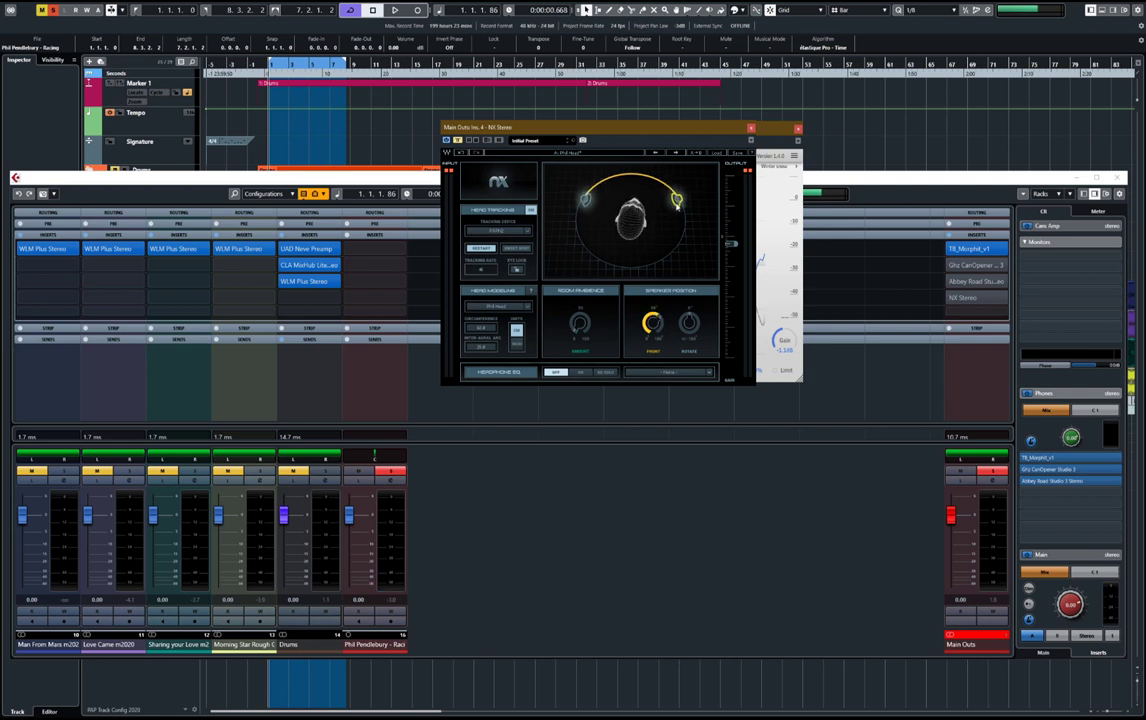
# Close the NX and Morphit editors, re-enable the CanOpener Studio 3 insert, and close the MixConsole
pyautogui.click(751, 130)
pyautogui.click(797, 128)
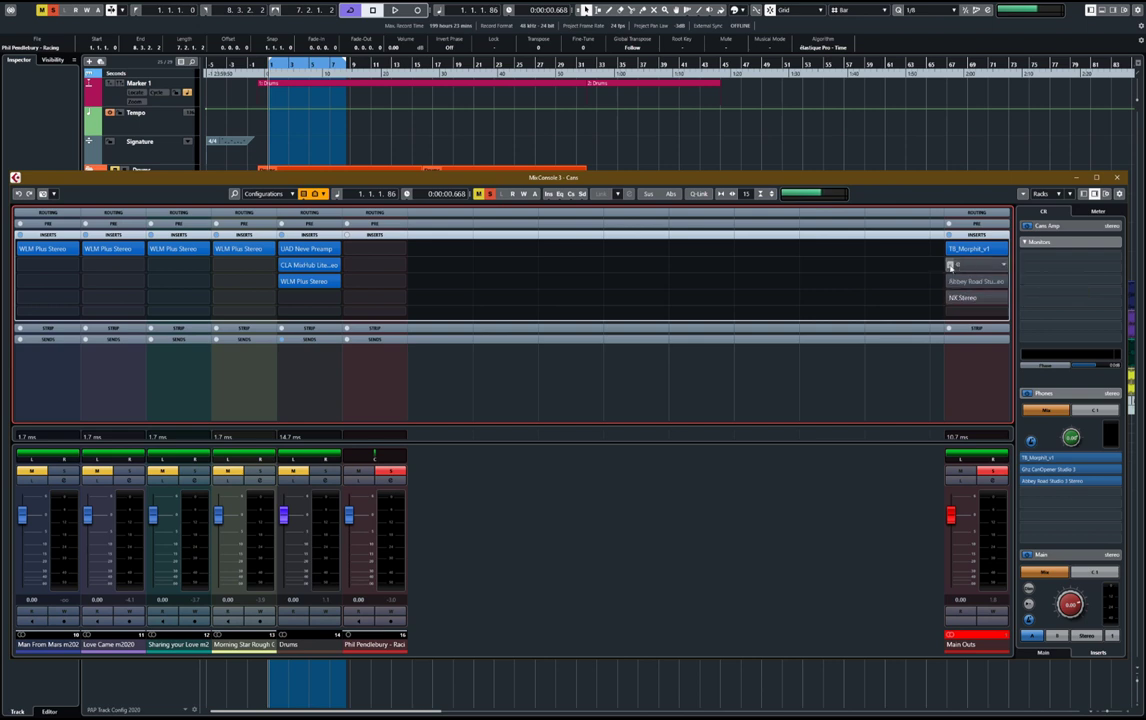
pyautogui.click(950, 267)
pyautogui.click(958, 266)
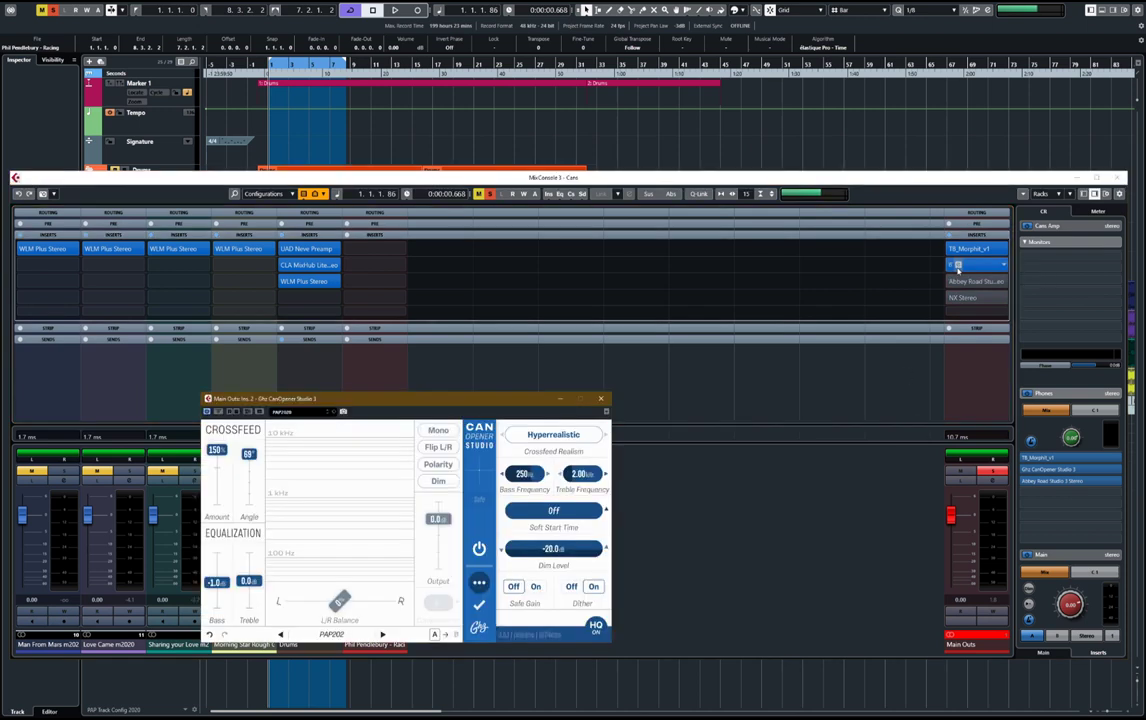
pyautogui.click(603, 399)
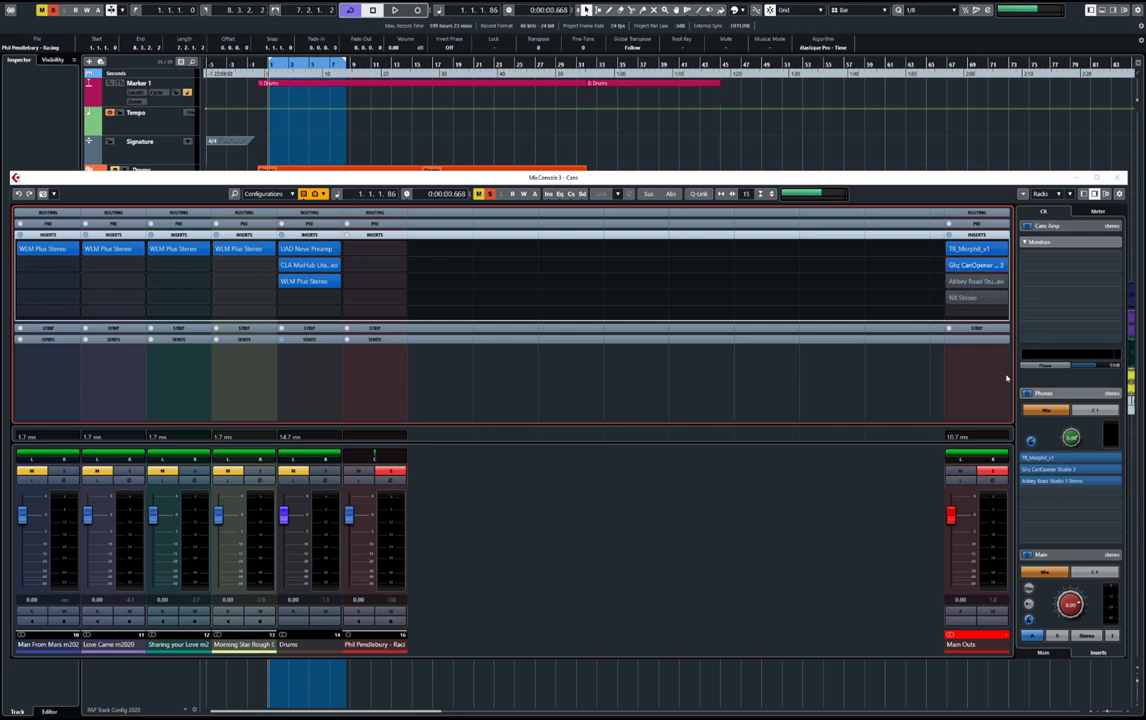
pyautogui.click(1028, 482)
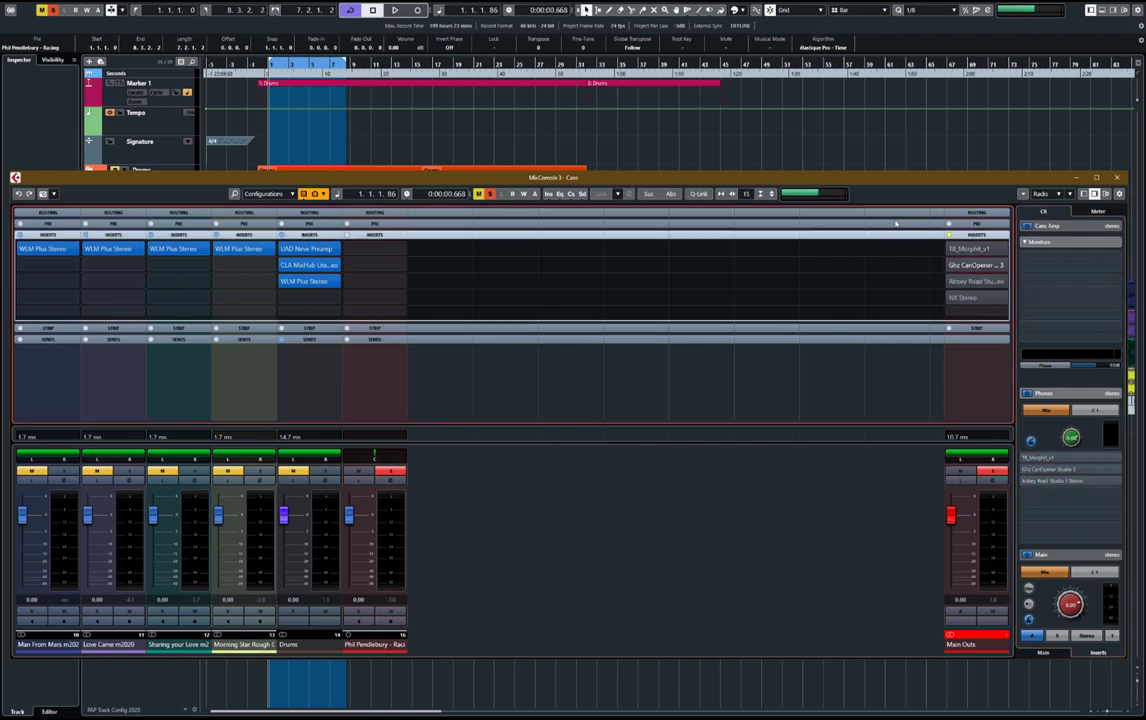
pyautogui.press('F3')
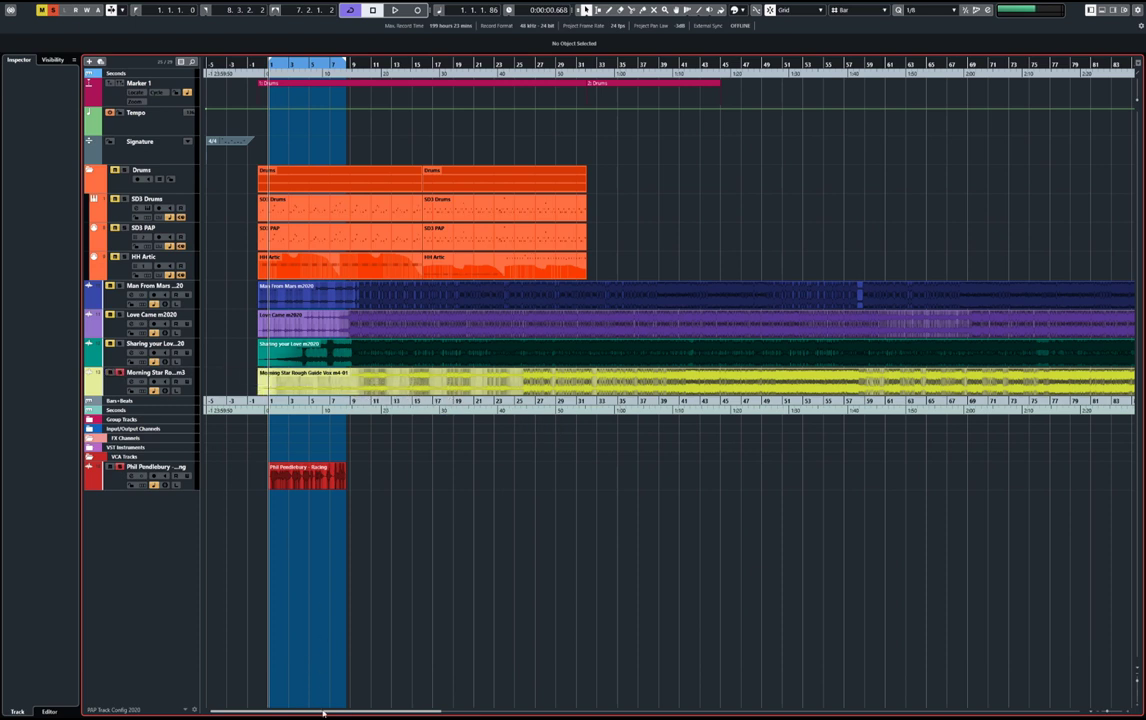
# Scroll further right and place the project cursor at bar 117
pyautogui.moveTo(359, 711); pyautogui.dragTo(594, 714)
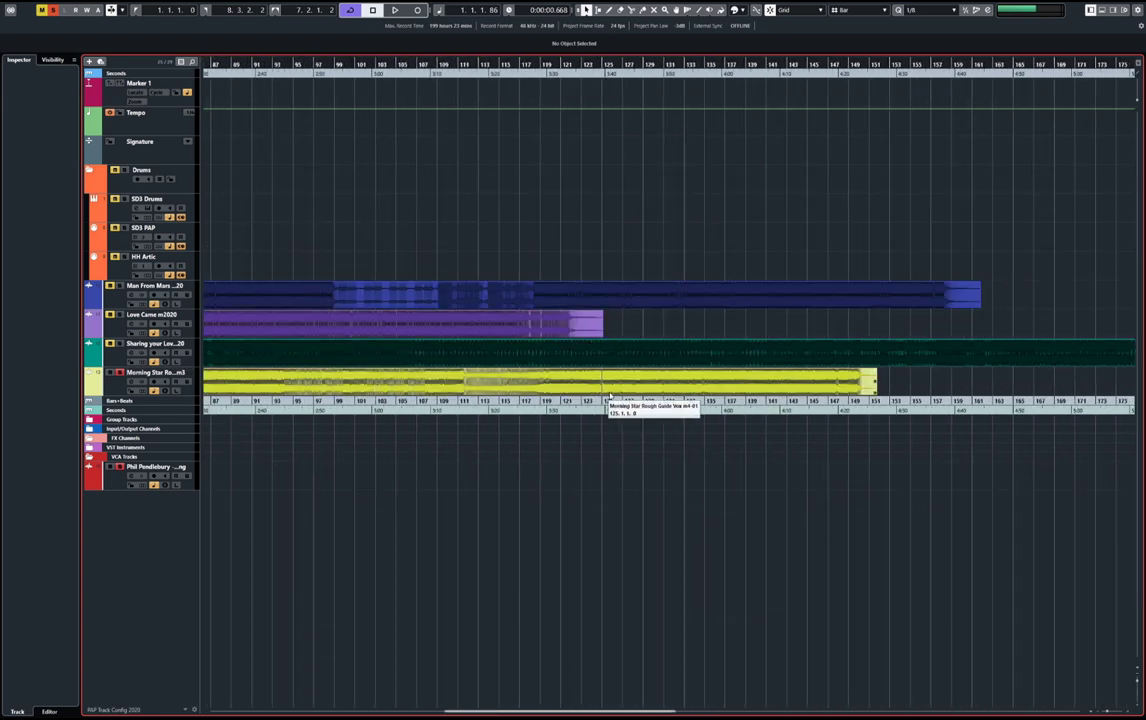
pyautogui.click(524, 63)
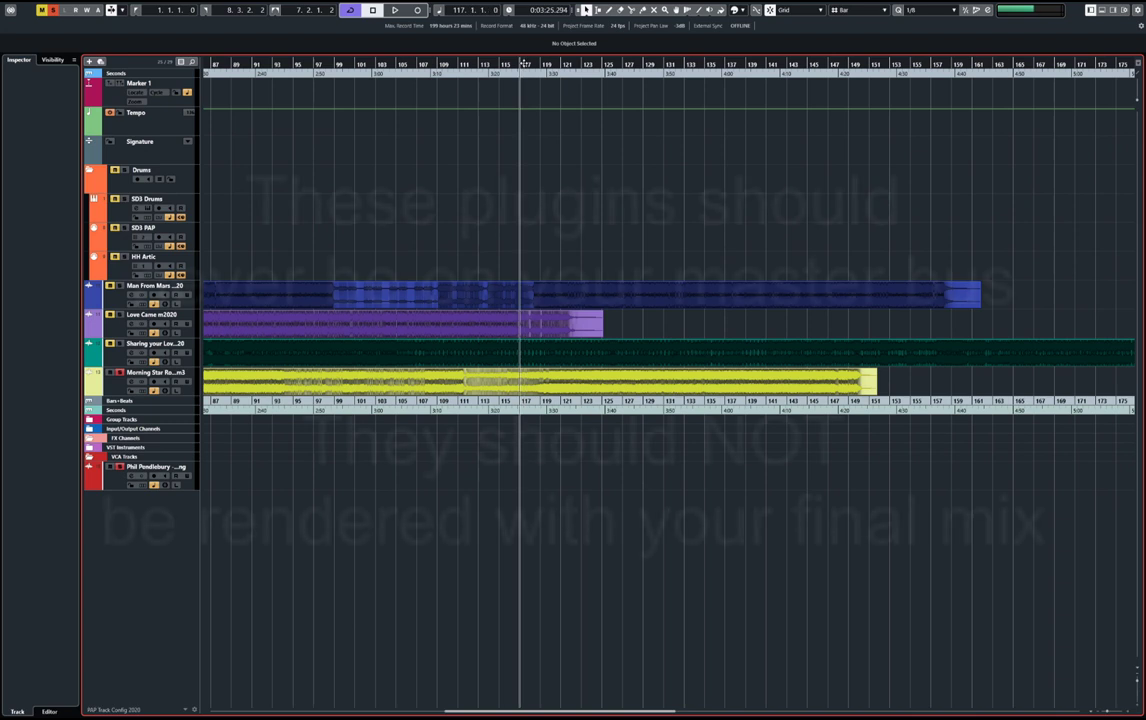